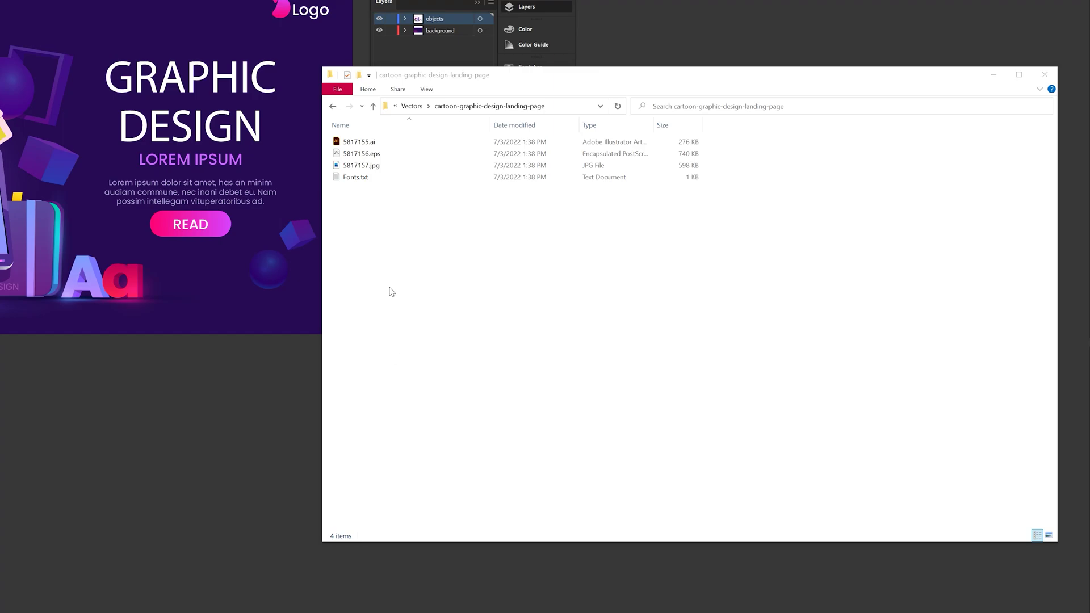
Step: Compare the details of 5817155.ai and 5817156.eps, then pick 5817155.ai to open in Illustrator
left_click(389, 145)
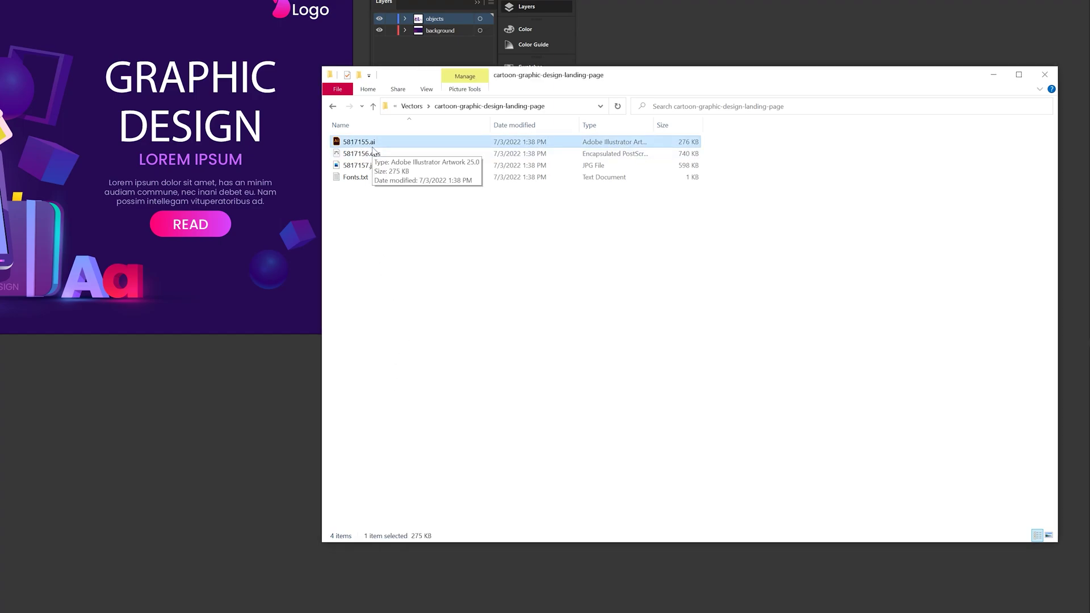
left_click(384, 158)
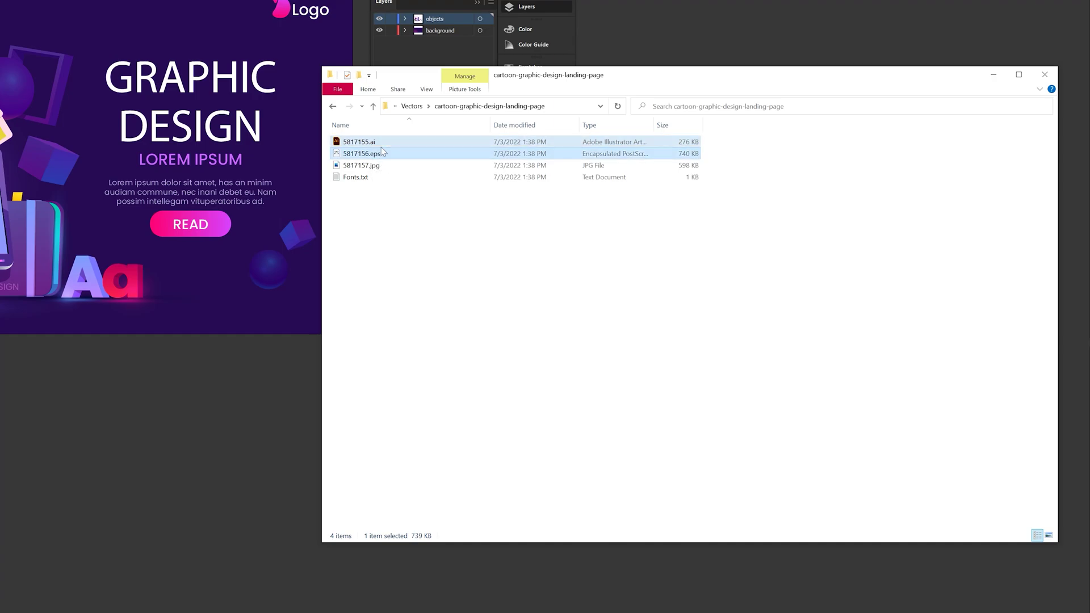
left_click(381, 147)
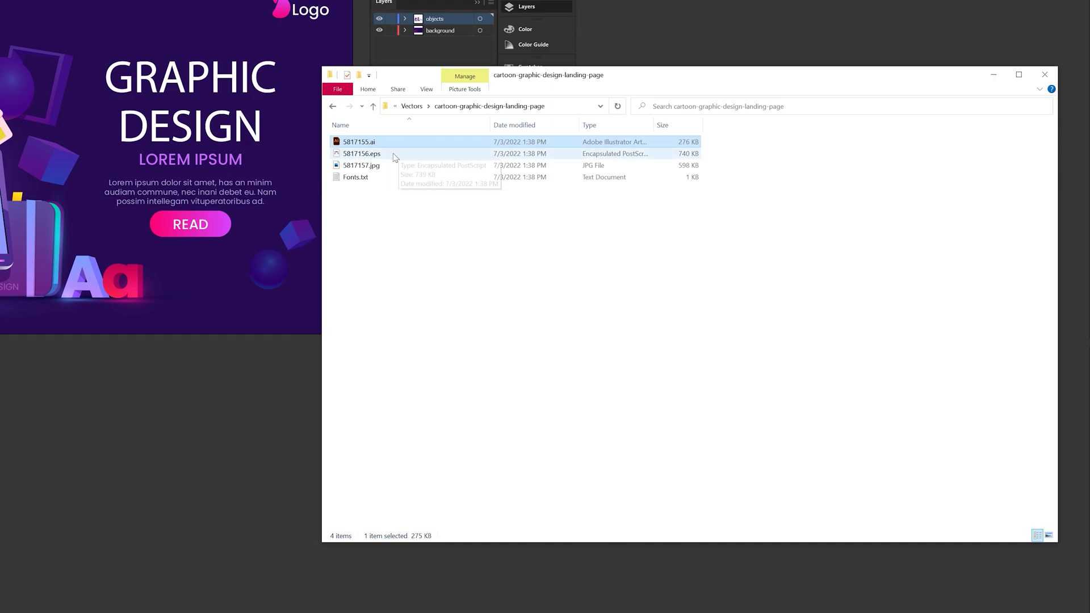
left_click(395, 154)
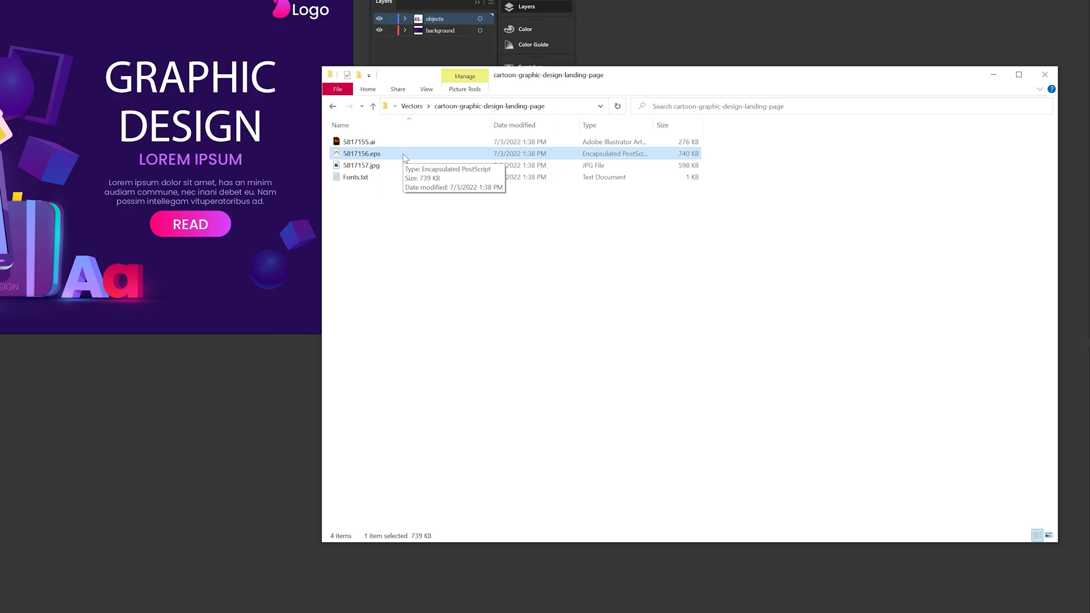
left_click(386, 144)
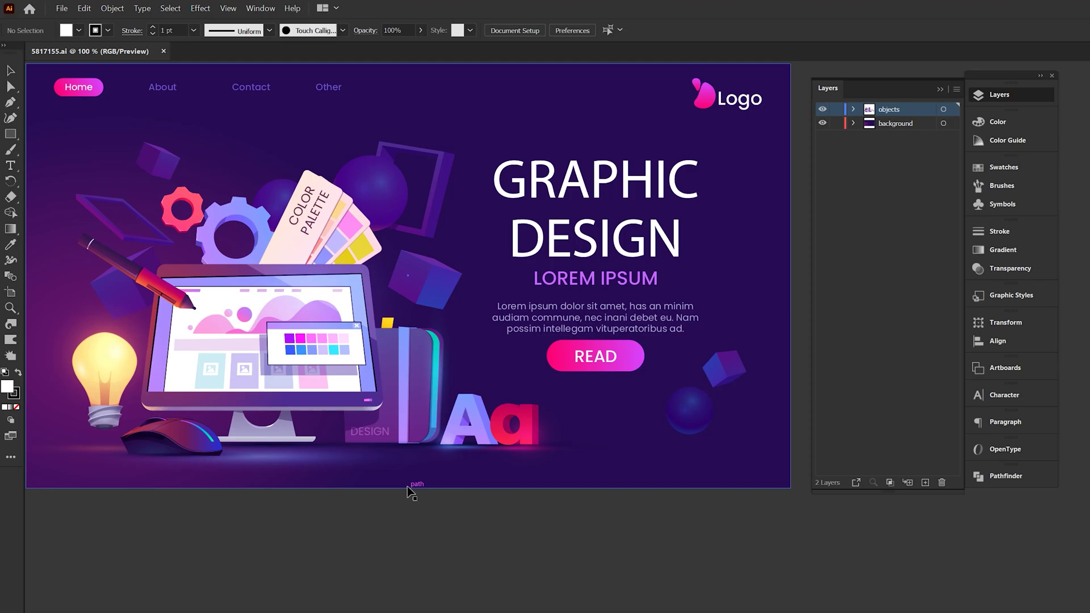
key("F7")
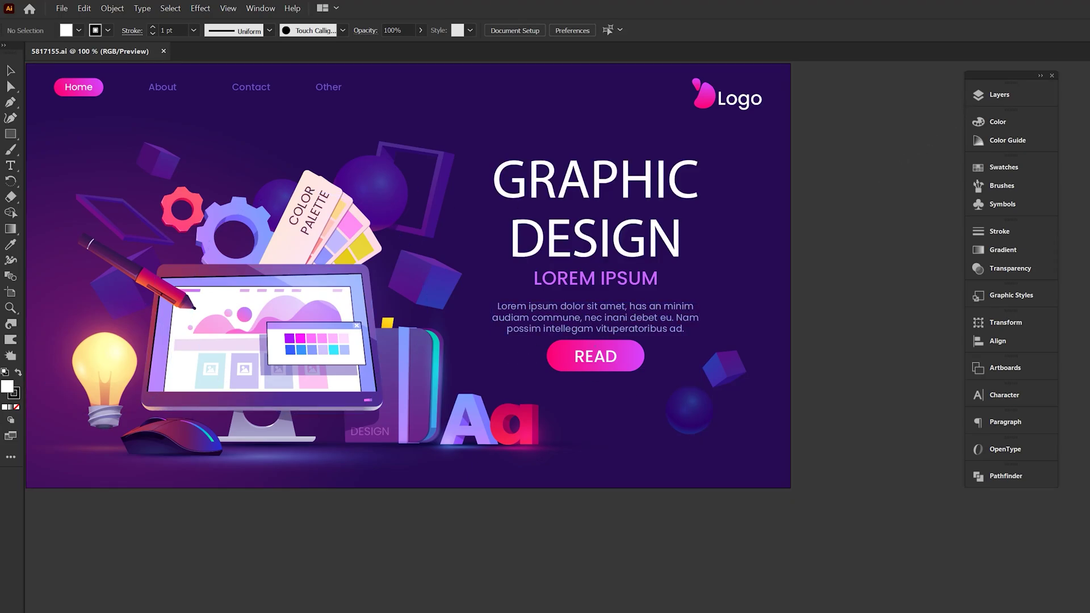
left_click(1006, 96)
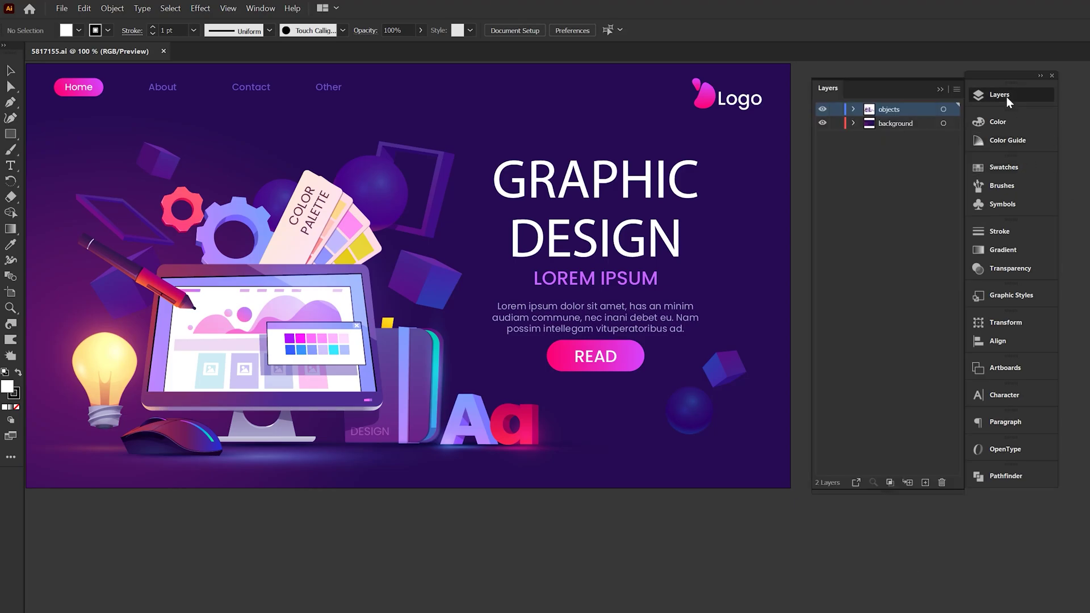
left_click(260, 8)
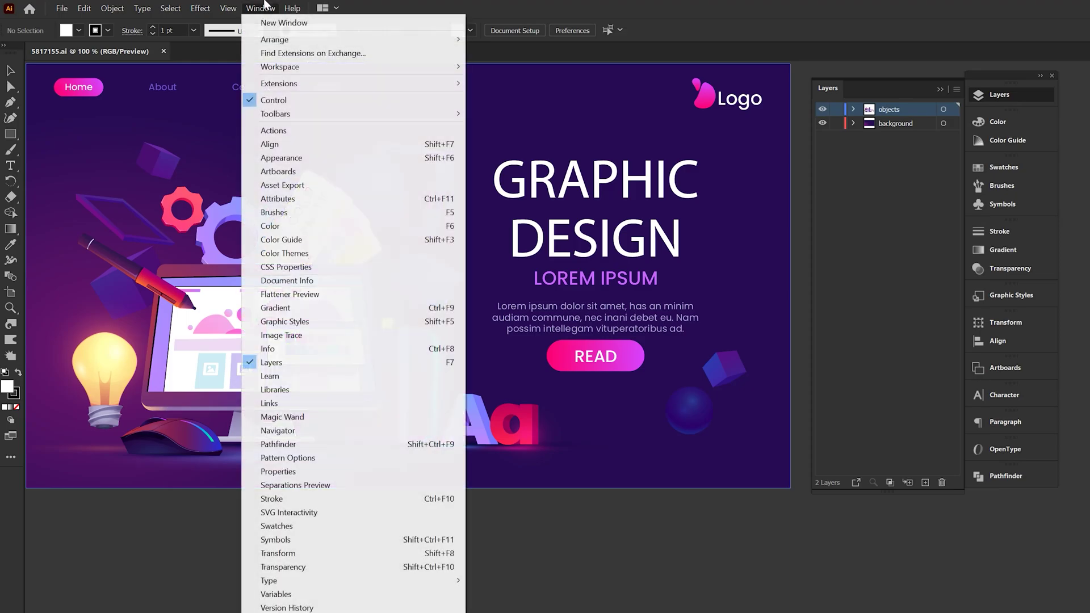
left_click(916, 194)
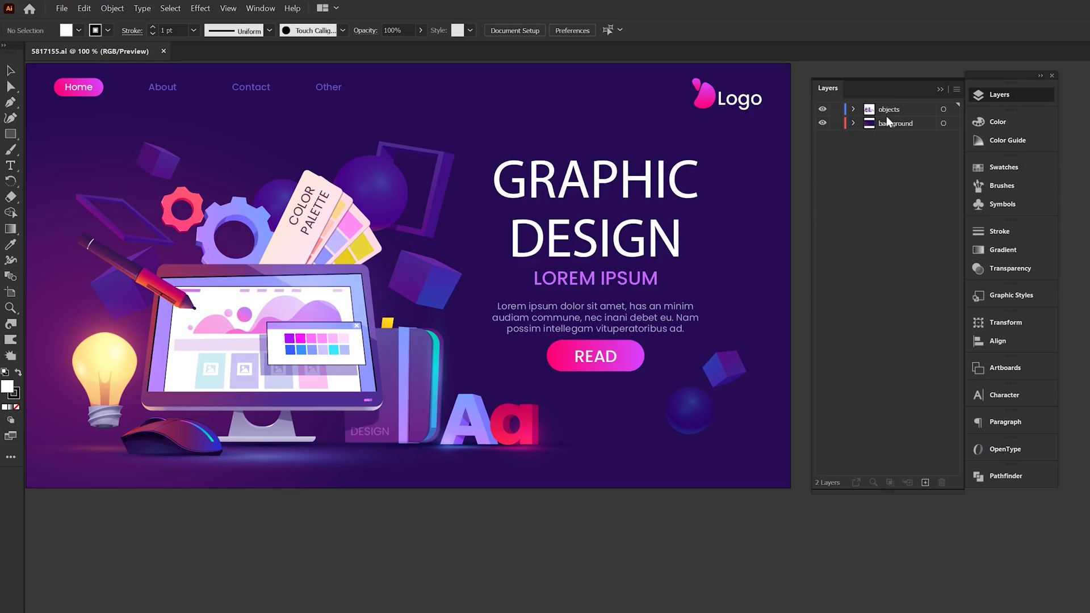
Step: Expand objects > Clip Group > Group in the Layers panel and widen the list to read names
left_click(232, 220)
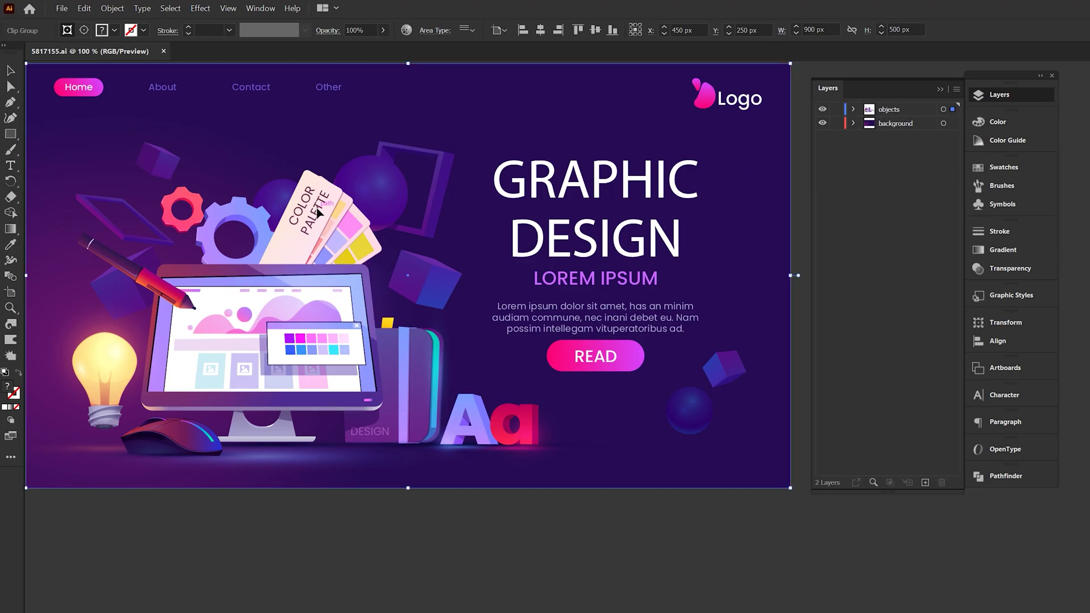
left_click_drag(726, 87, 732, 243)
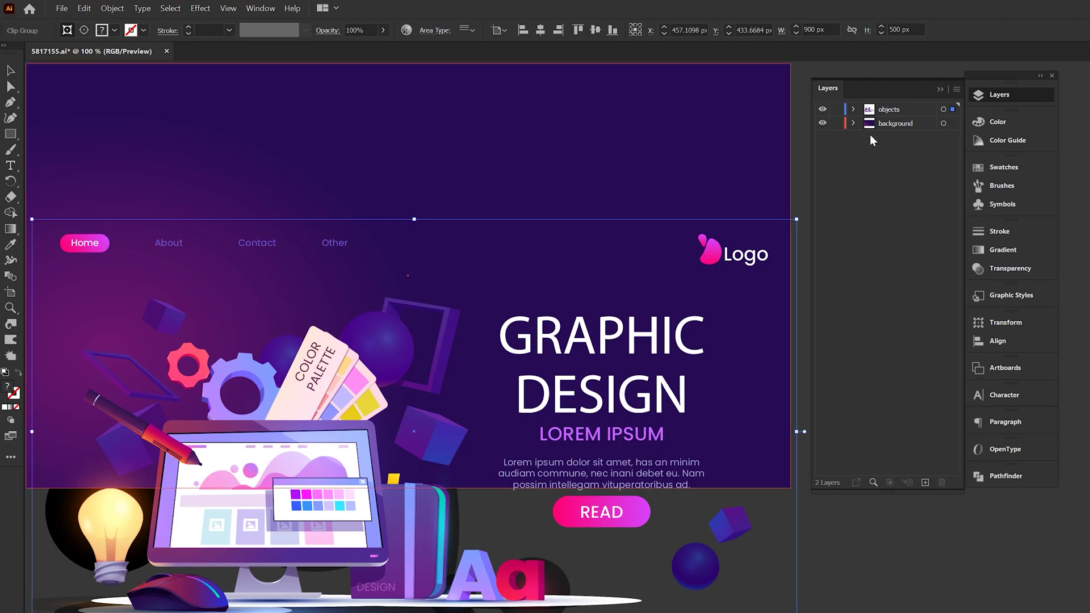
key("ctrl+z")
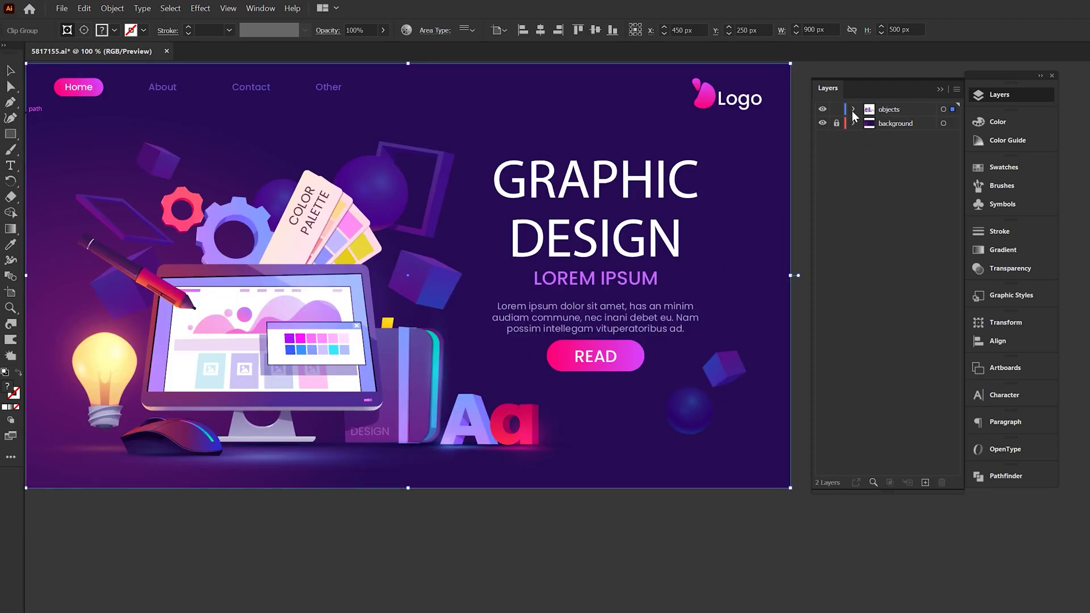
left_click(853, 109)
left_click(869, 123)
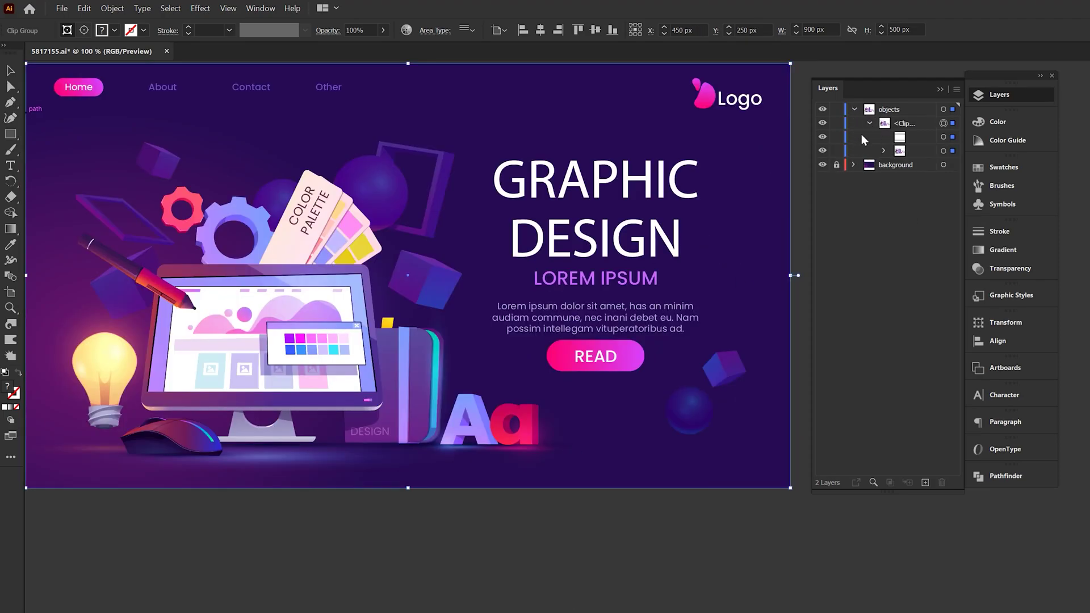
left_click(883, 151)
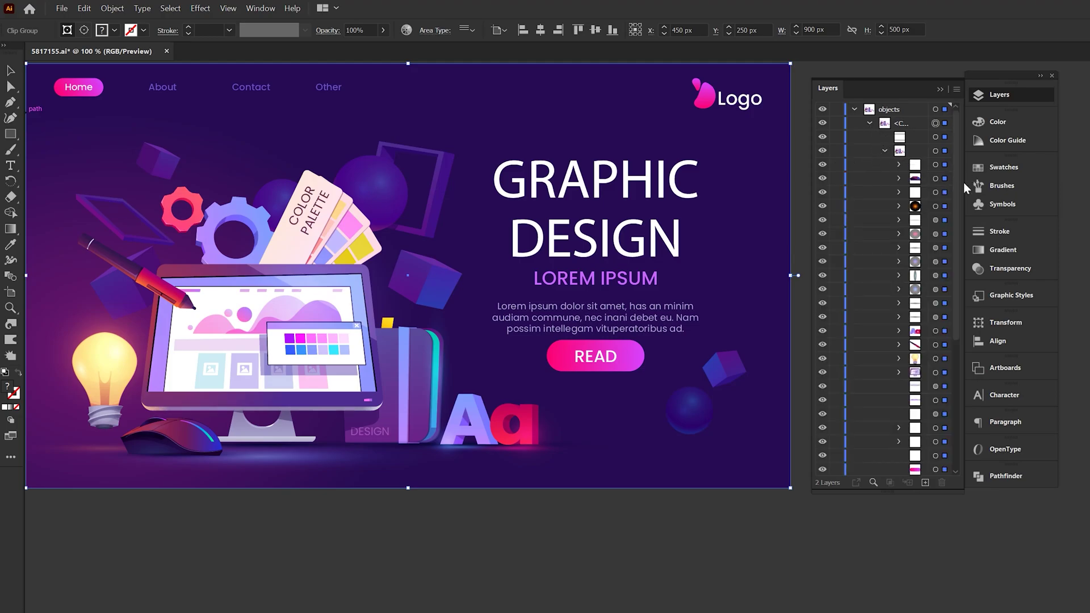
left_click_drag(962, 185, 1061, 187)
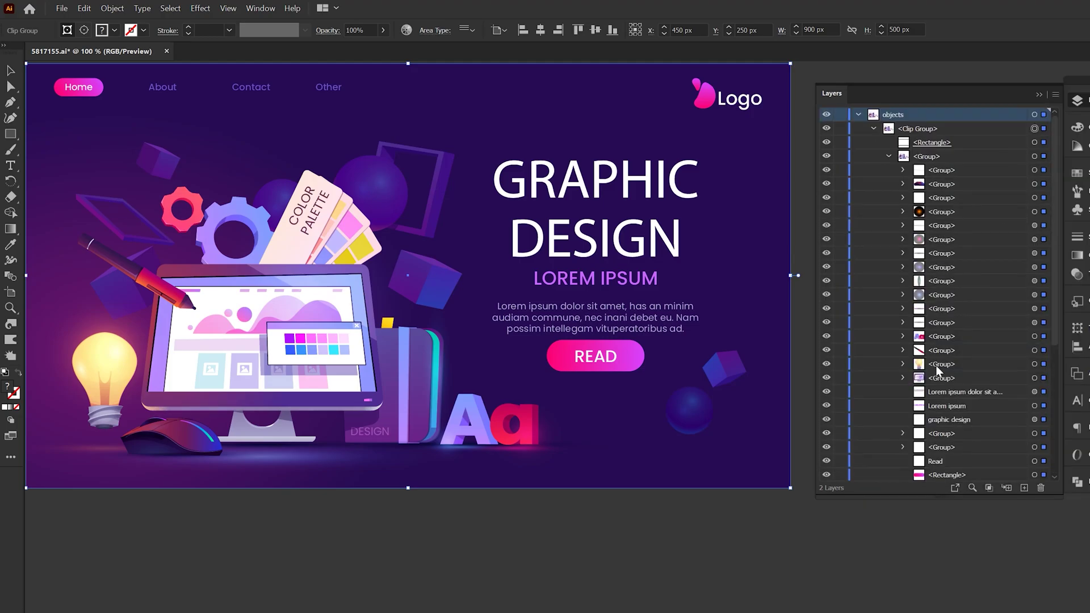
scroll(938, 283, "down", 5)
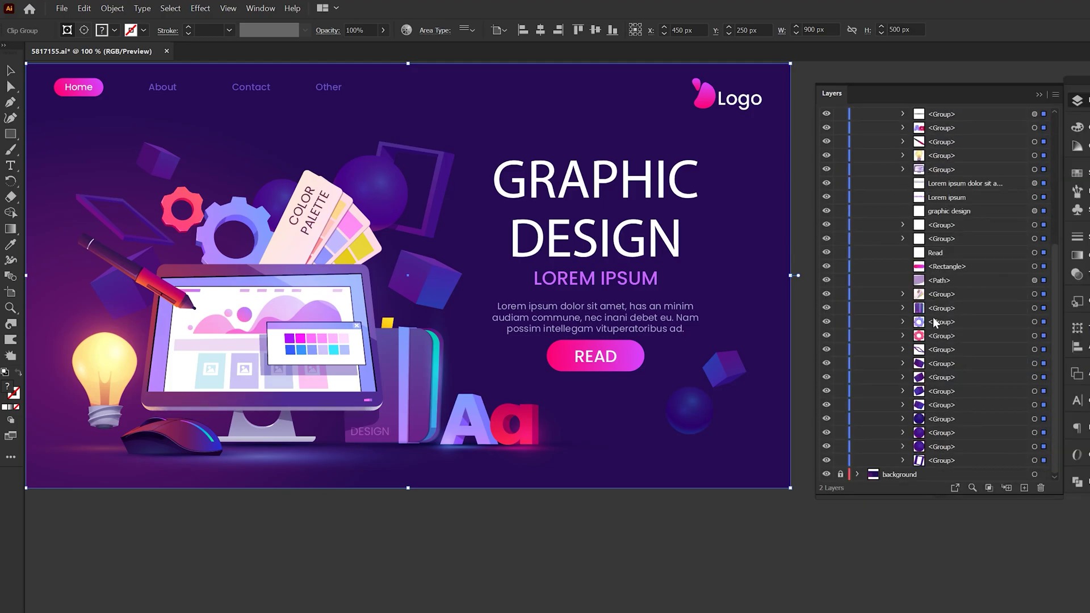
Step: Hide and reshow the red gear's group to confirm which nested group it is
left_click(945, 391)
left_click(906, 336)
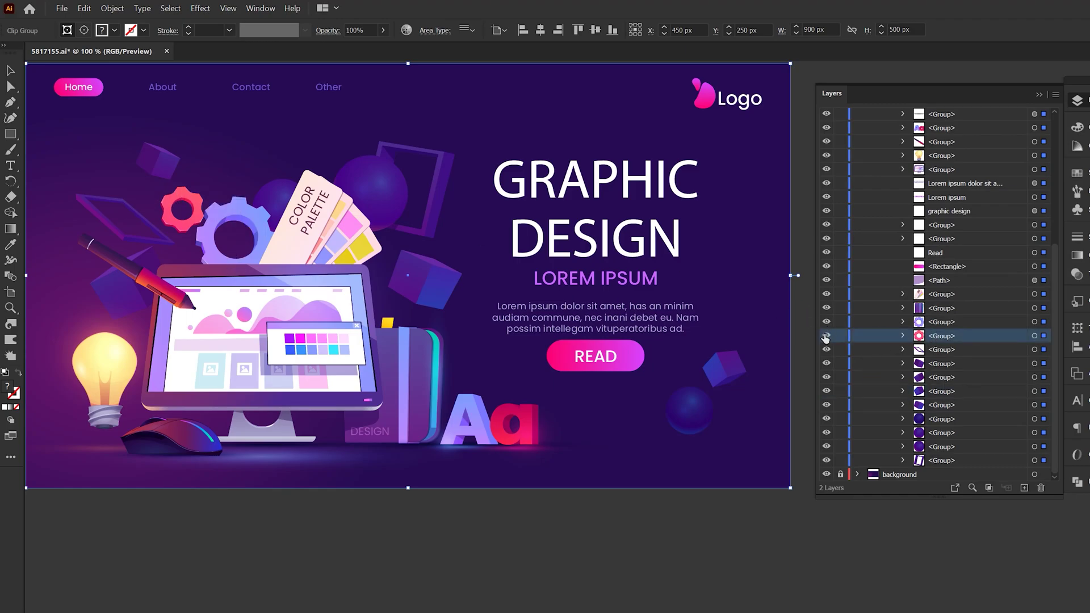
left_click(827, 340)
key("ctrl+a")
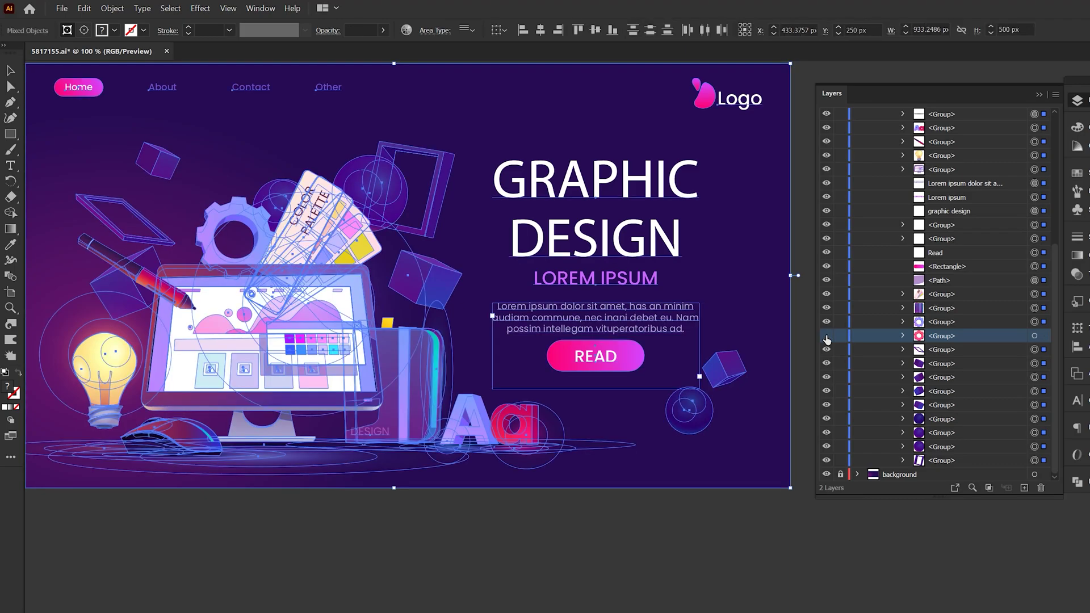
left_click(826, 338)
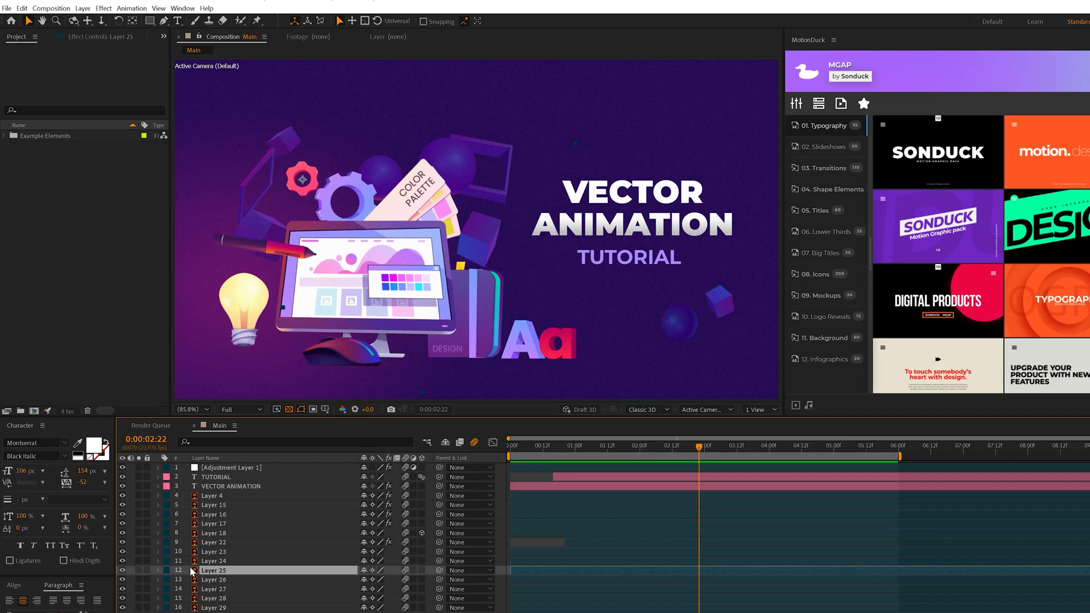
left_click(123, 570)
left_click(122, 570)
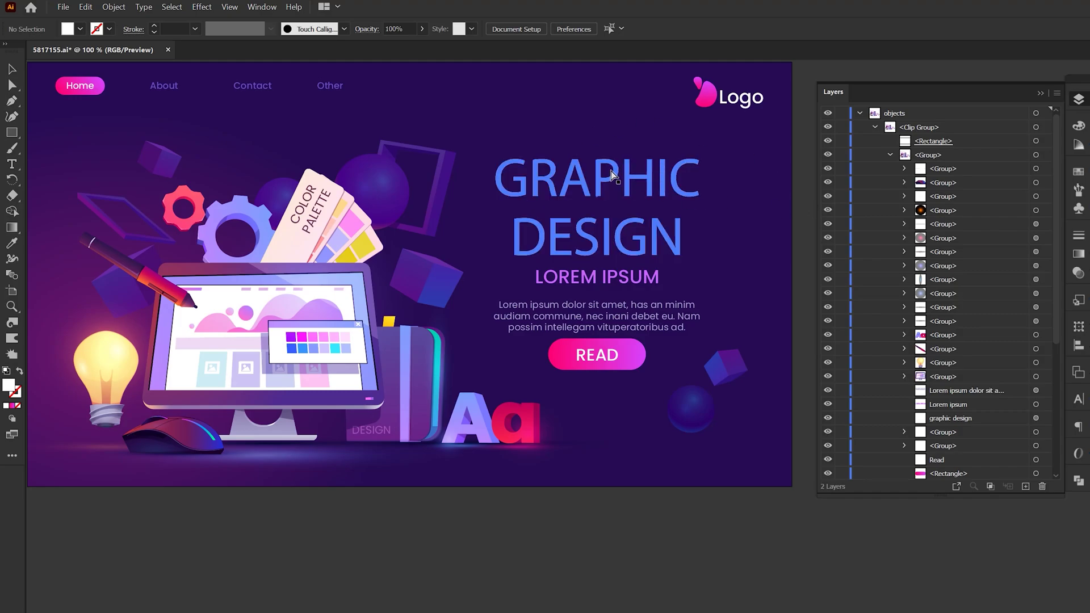
Step: Delete the GRAPHIC DESIGN heading, lorem ipsum paragraph, LOREM IPSUM subtitle and READ button
left_click(611, 171)
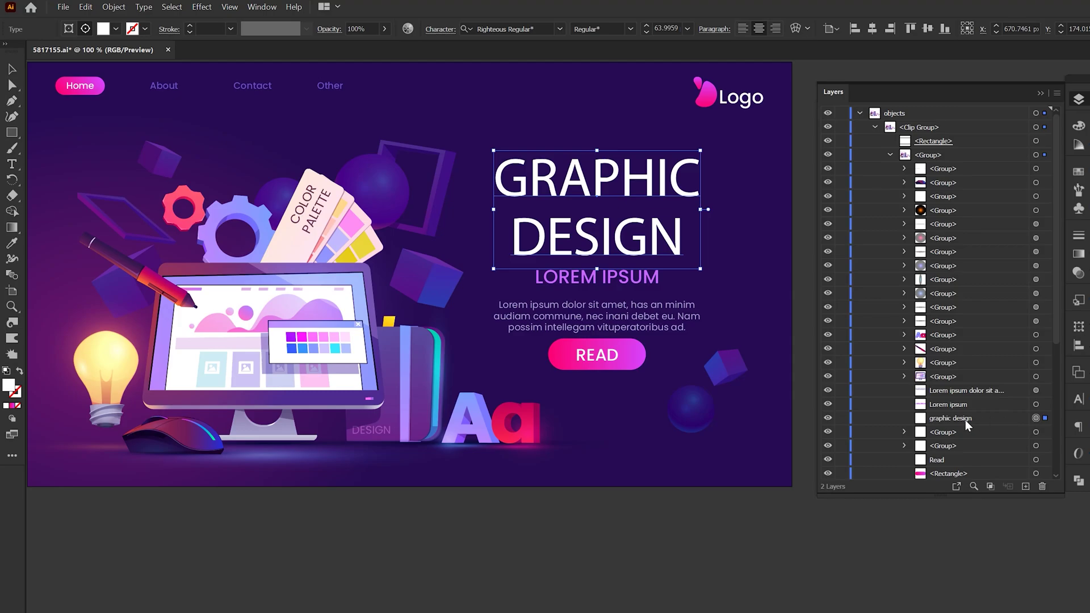
key("Delete")
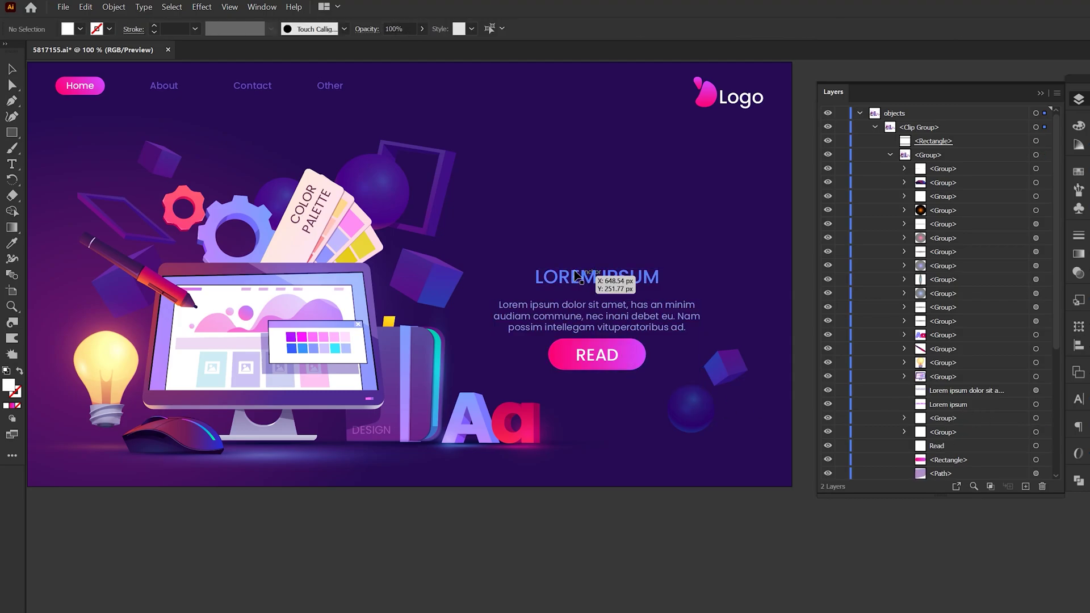
left_click(602, 315)
key("Delete")
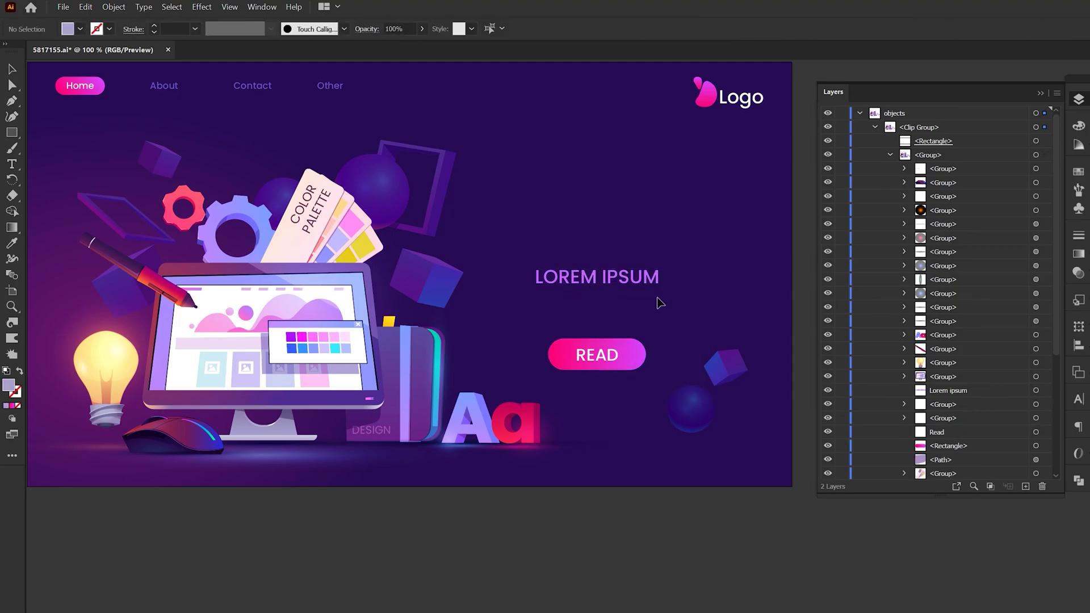
left_click(548, 276)
key("Delete")
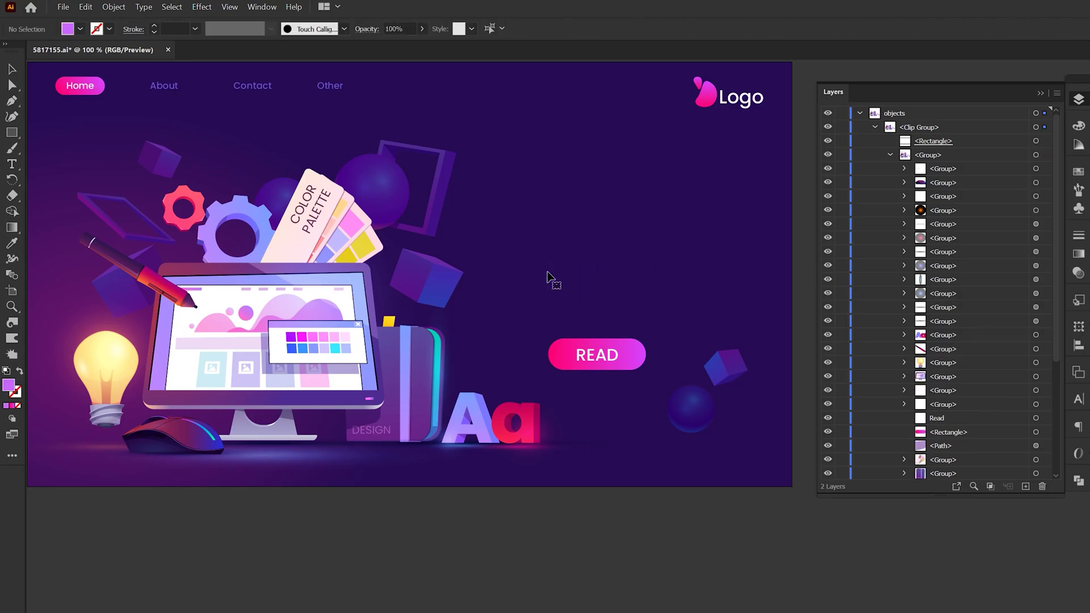
left_click(567, 347)
left_click(573, 542)
left_click(559, 357)
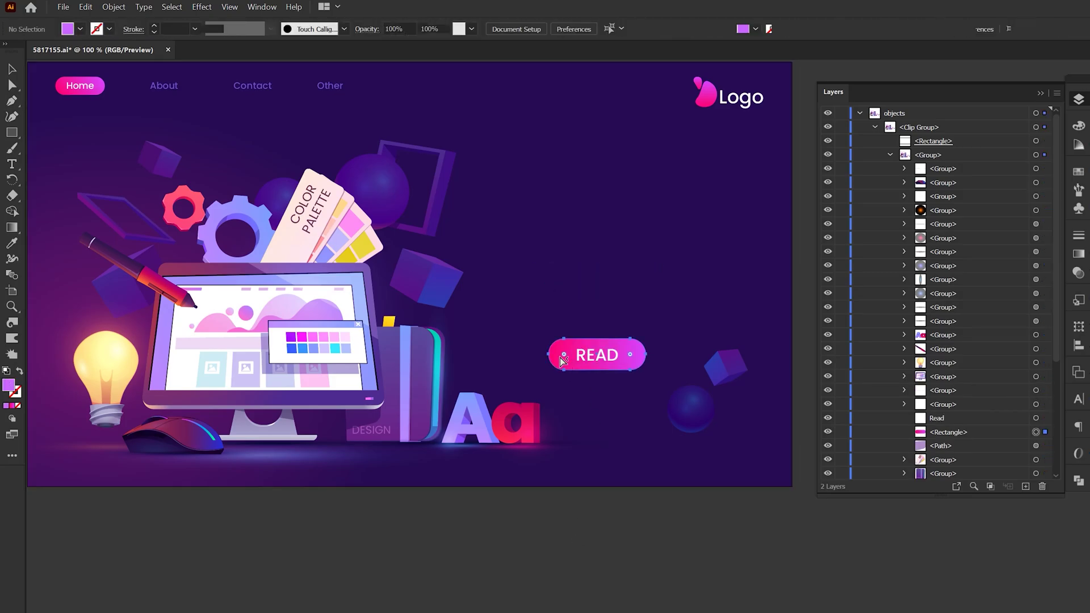
key("Delete")
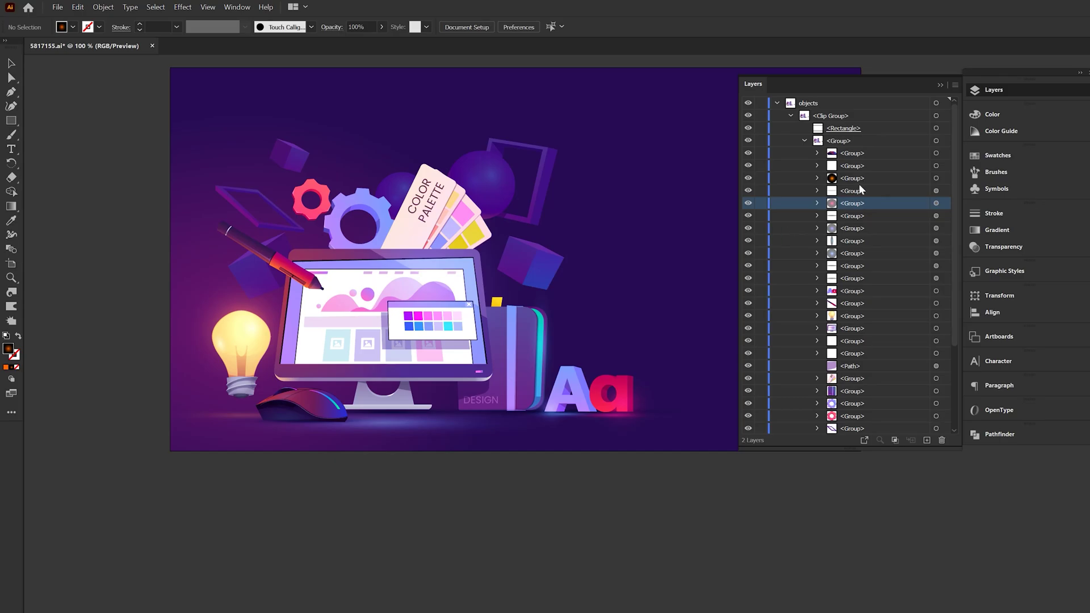
Step: Delete the unwanted navigation and logo groups from the Layers panel with the trash icon
left_click(852, 178, "ctrl")
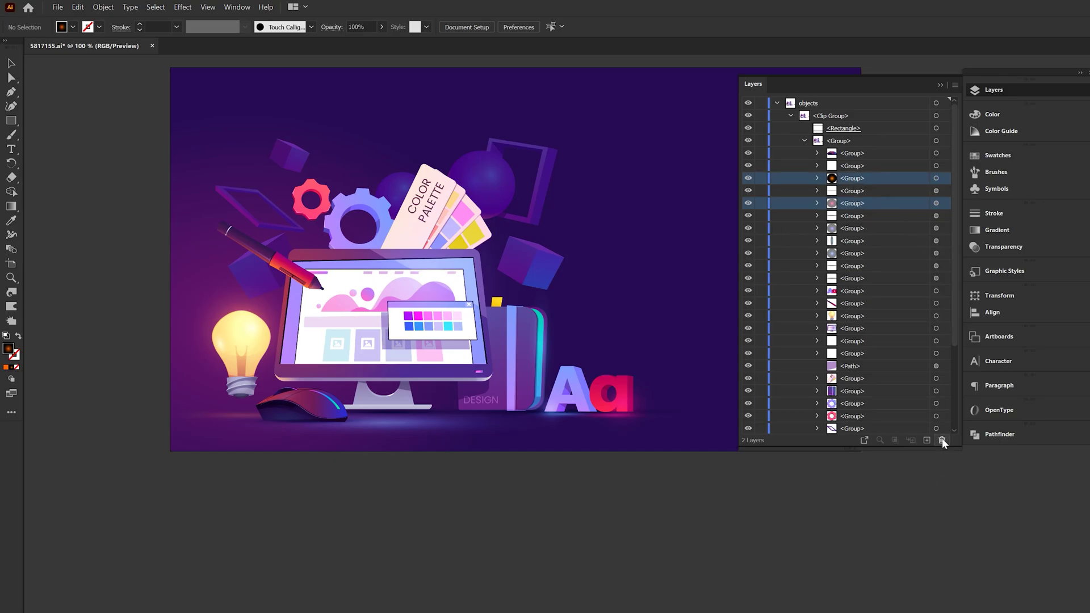
left_click(942, 440)
left_click(856, 202)
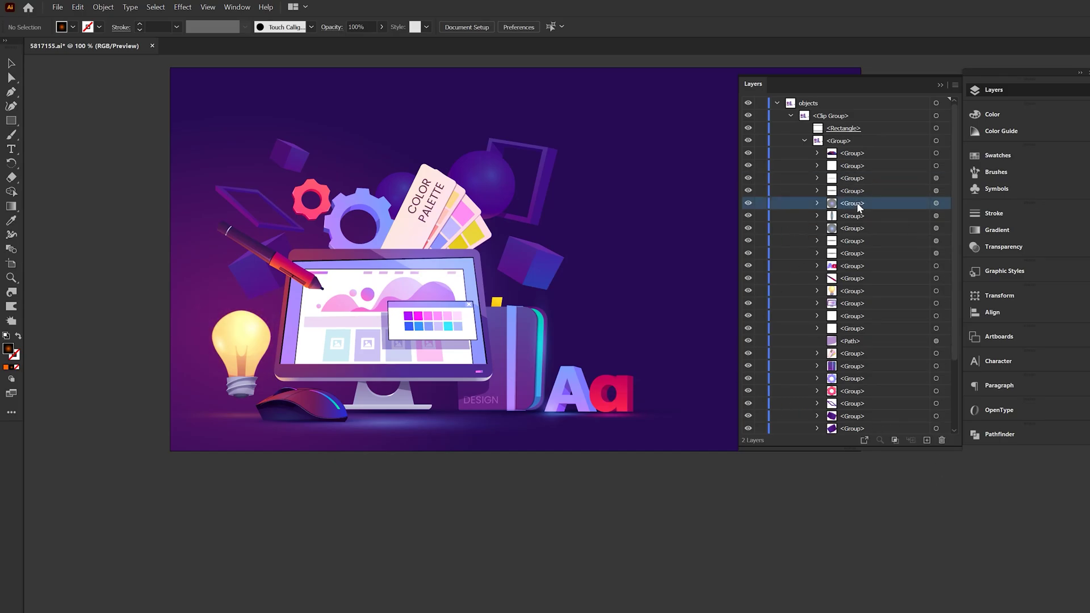
left_click(850, 228, "shift")
left_click(940, 441)
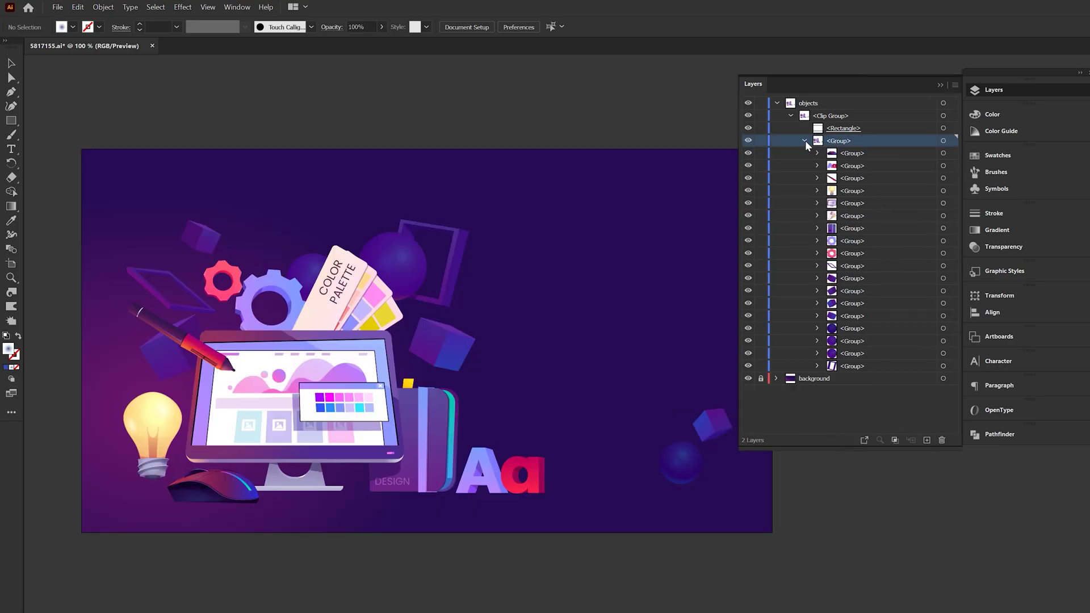
left_click(805, 141)
left_click(804, 140)
Step: Release the group's parts to Layers 4–21 and move them out to the top level
left_click(954, 86)
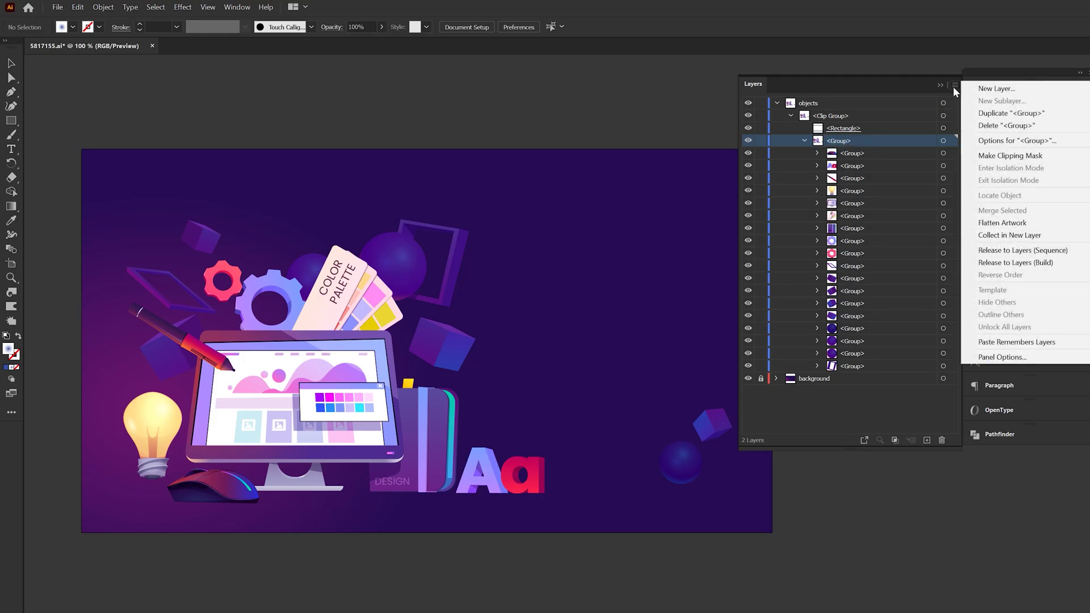
left_click(985, 254)
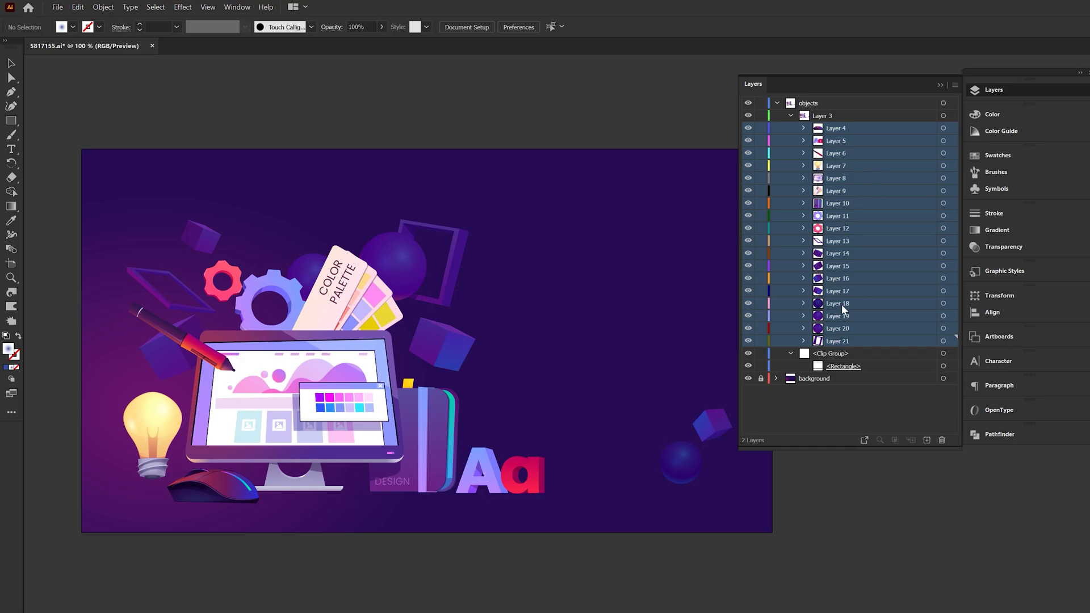
left_click_drag(862, 233, 801, 101)
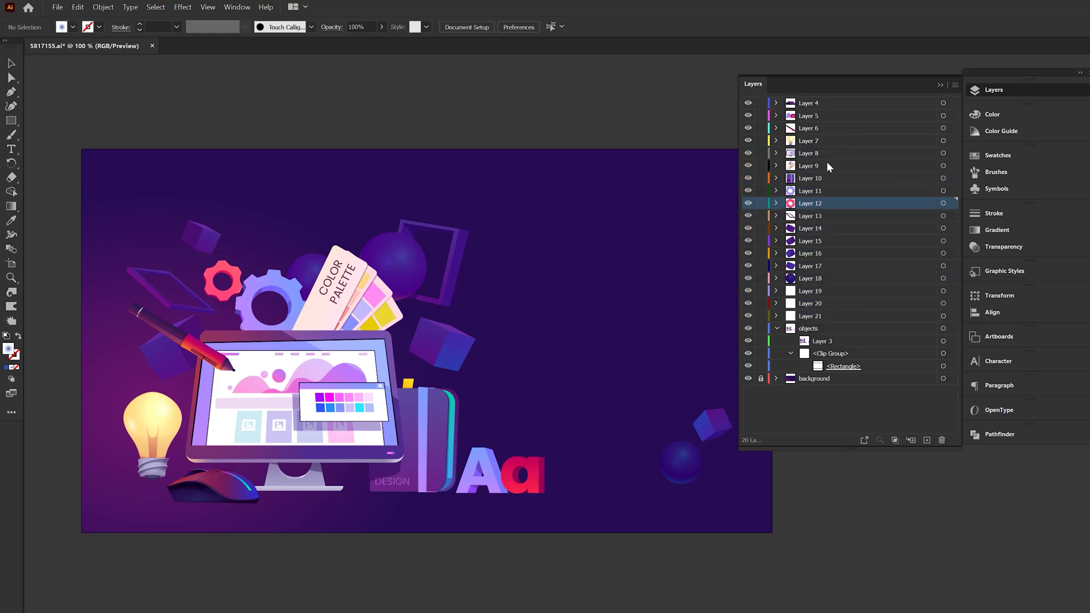
left_click(808, 110)
left_click(812, 152)
left_click(812, 198)
Step: Delete the leftover objects layer and confirm the removal
left_click(808, 329)
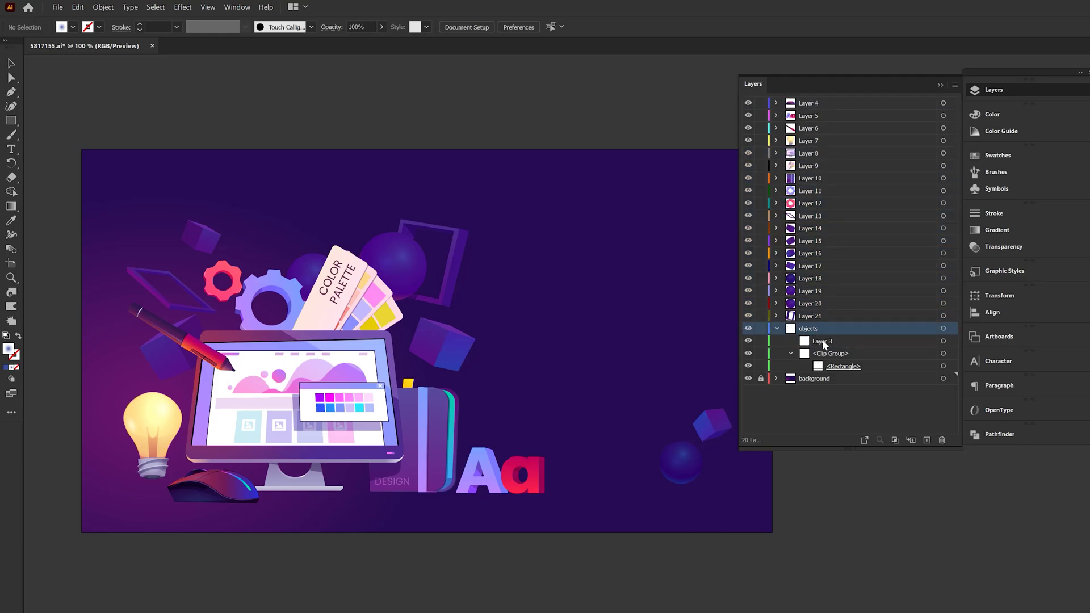
left_click(941, 439)
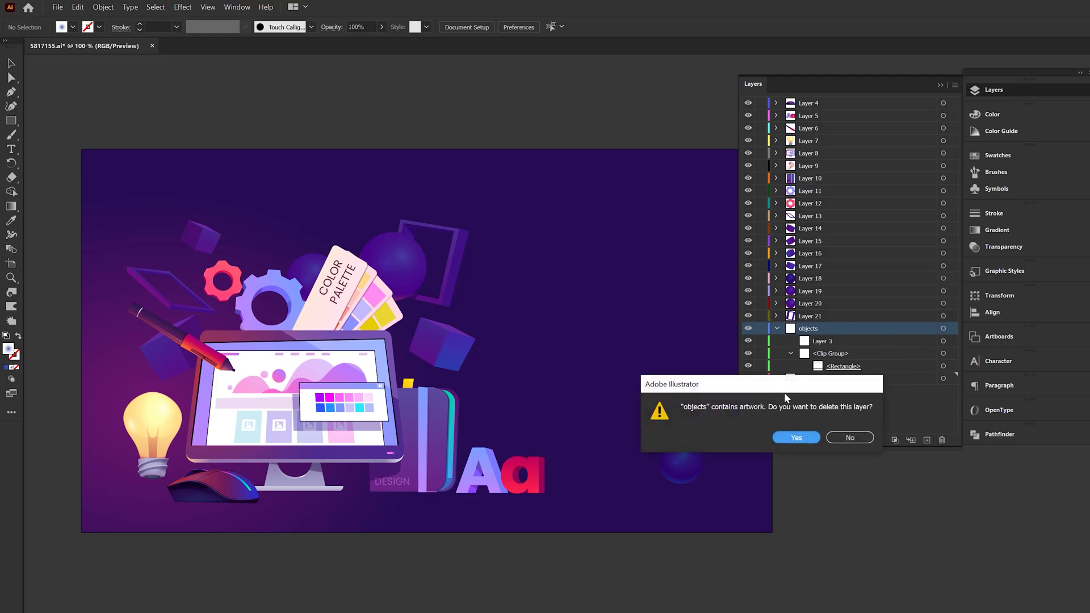
left_click(796, 437)
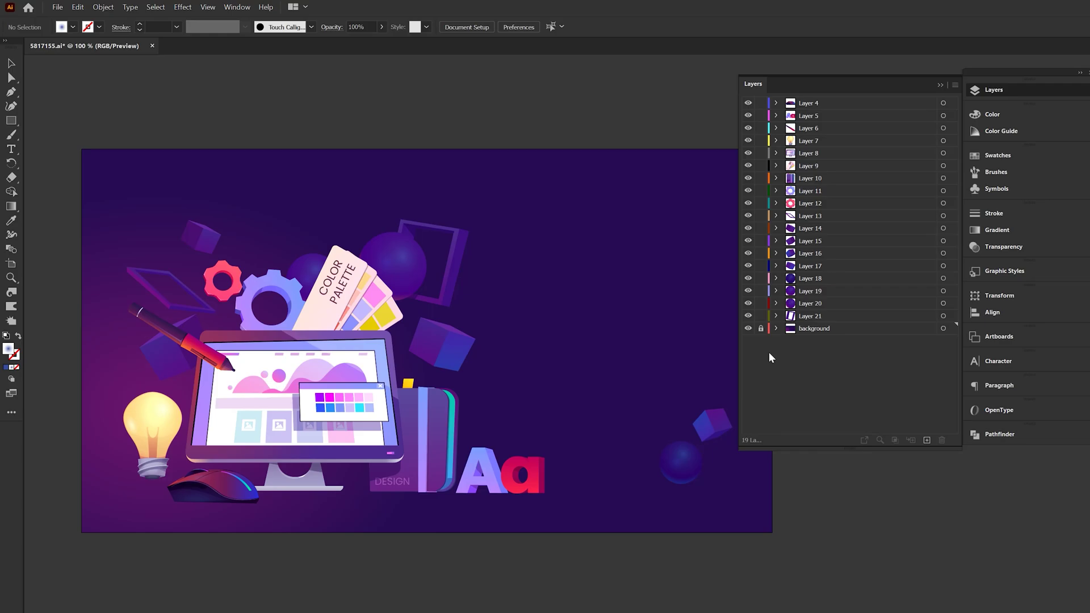
Step: Save the artwork as a new file named 'Digital Art Work' with Save As
left_click(57, 8)
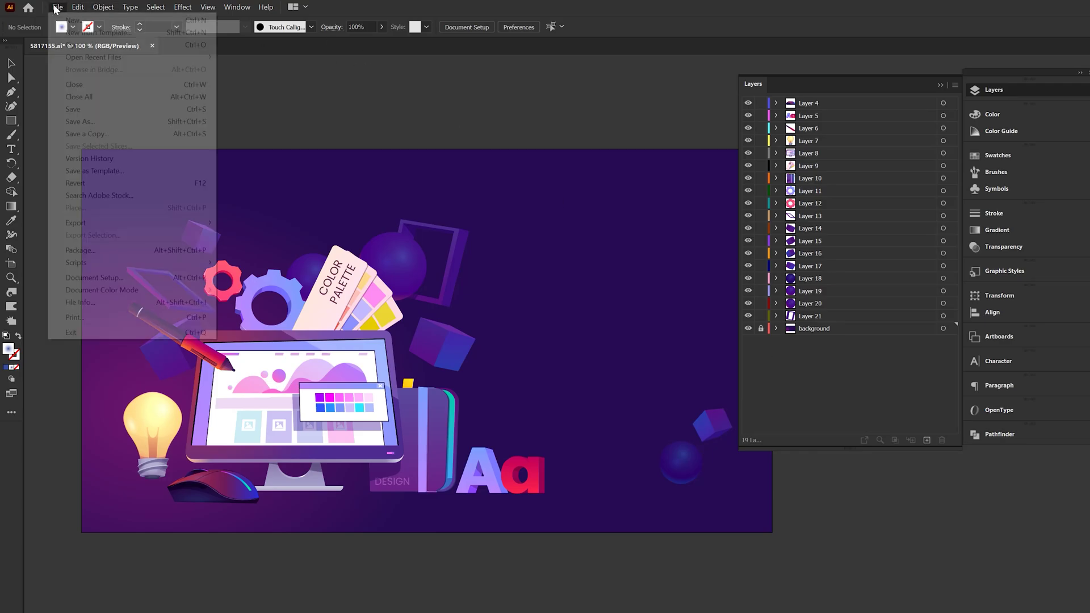
left_click(81, 122)
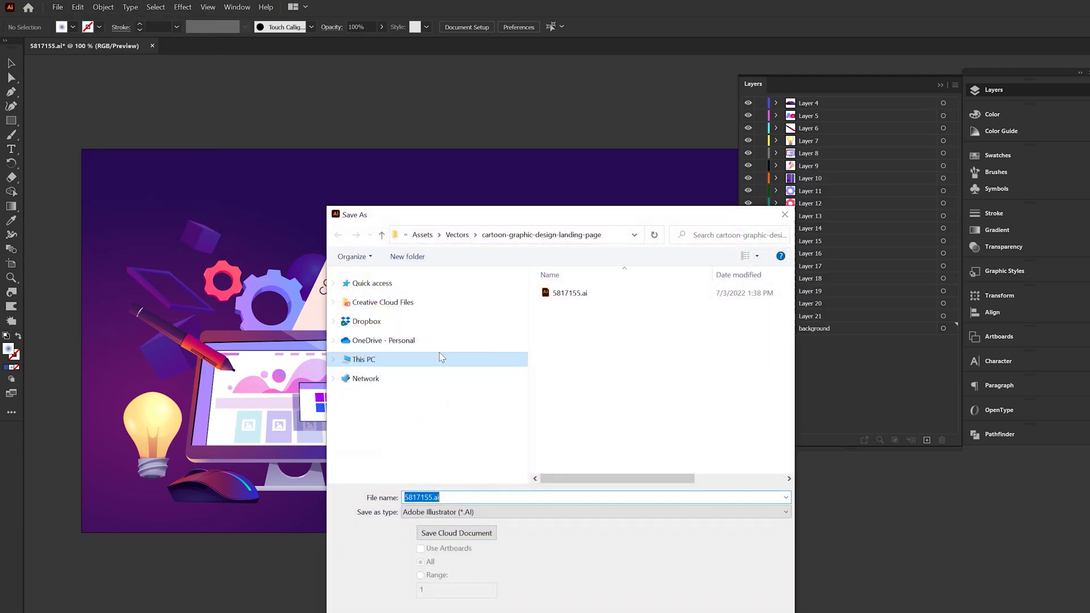
type("Digital Art Work")
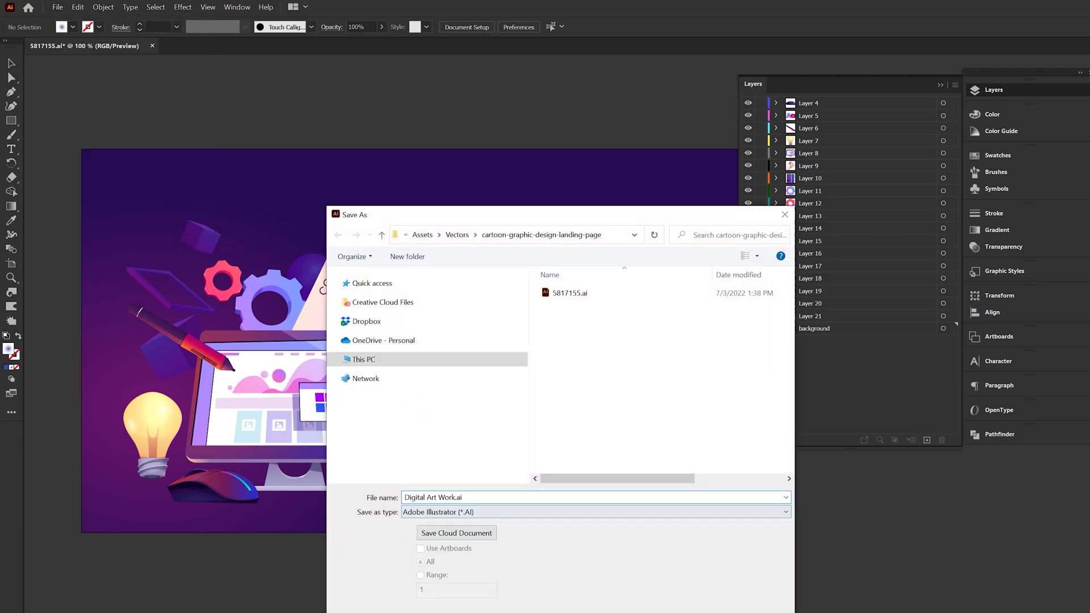
key("Return")
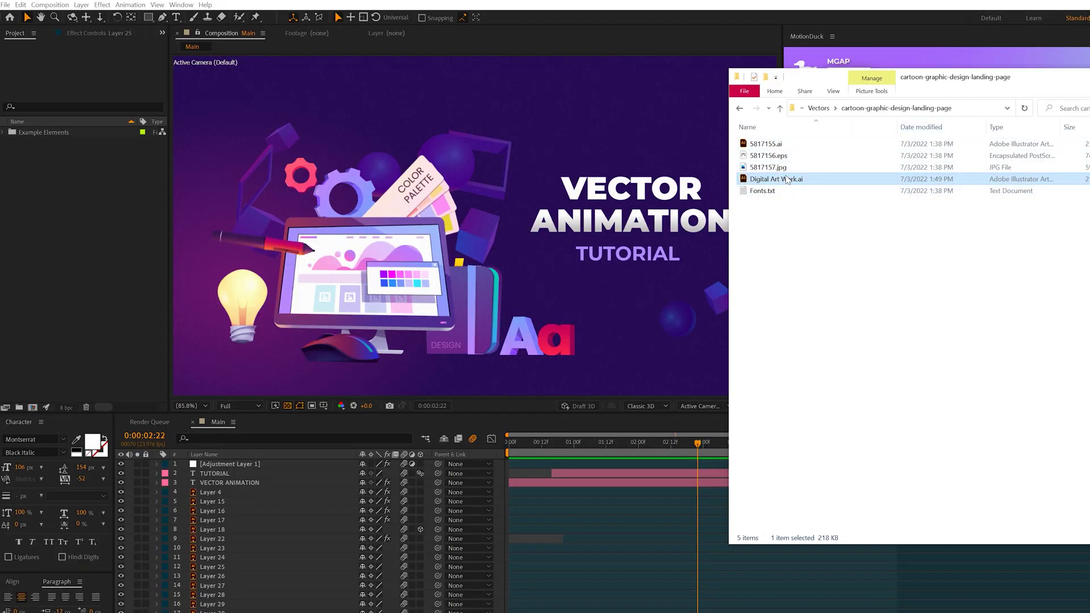
Step: Import Digital Art Work.ai as a Composition, open the comp and view it at 100%
left_click_drag(787, 180, 63, 227)
left_click(325, 264)
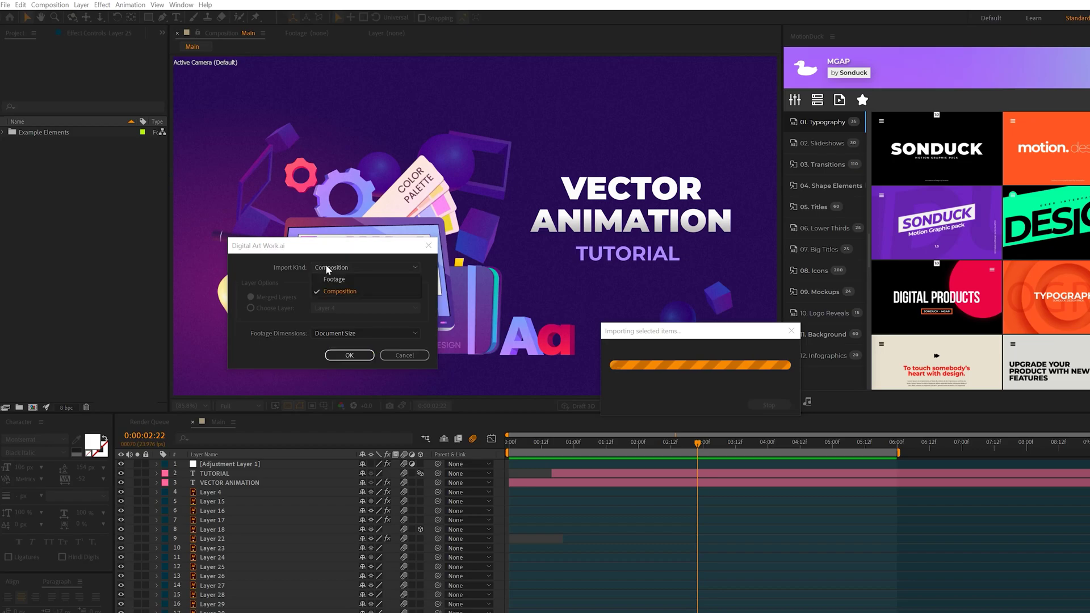
left_click(335, 292)
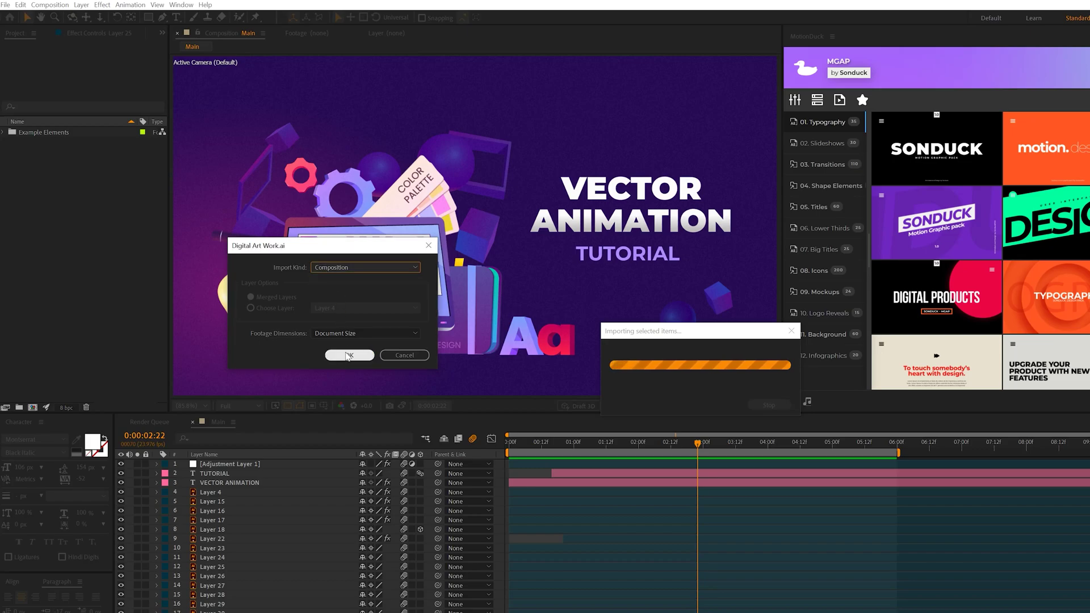
left_click(349, 355)
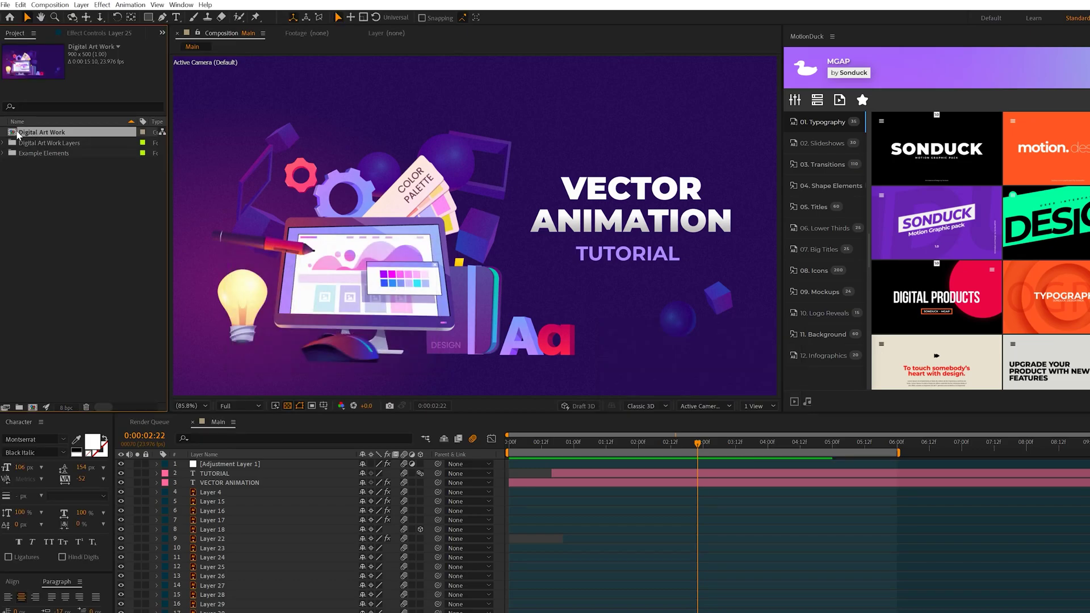
double_click(11, 133)
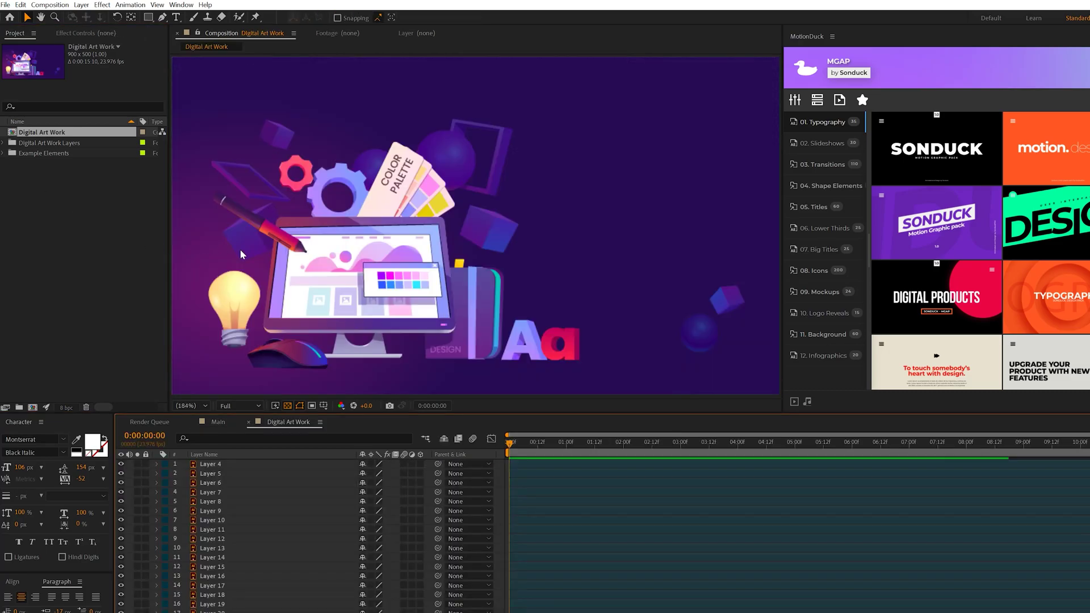
key("slash")
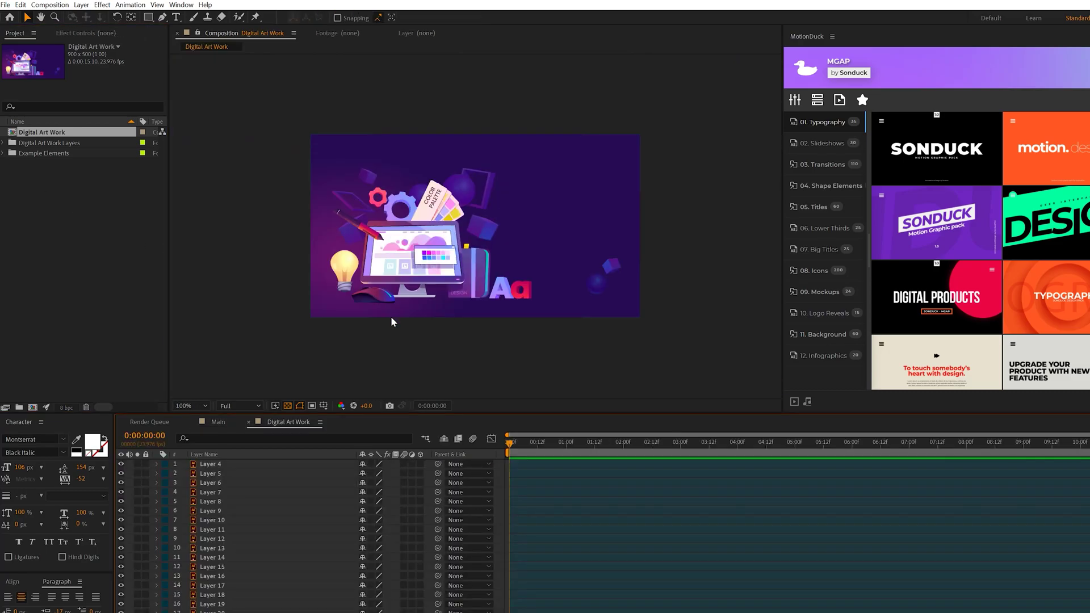
Step: Set the composition Width to 1920 and Height to 1080 in Composition Settings
left_click(44, 6)
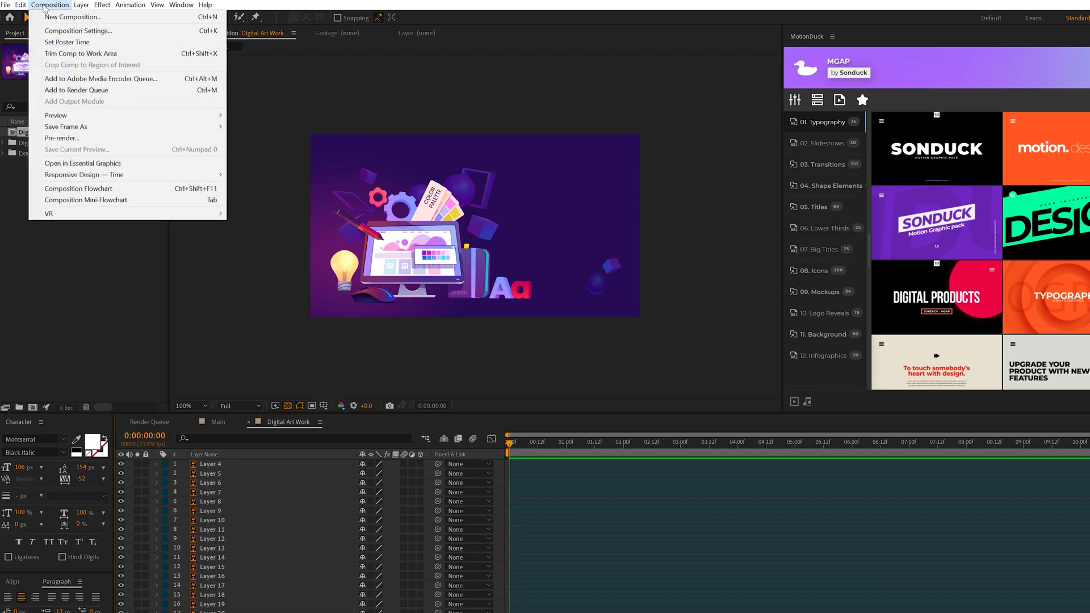
left_click(67, 32)
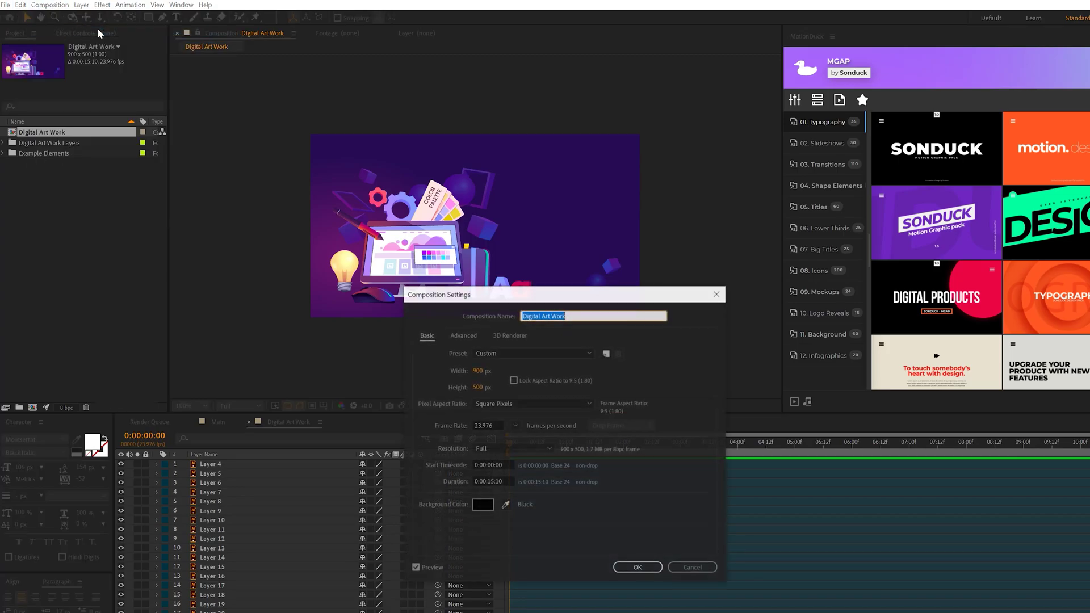
left_click(479, 370)
type("1920")
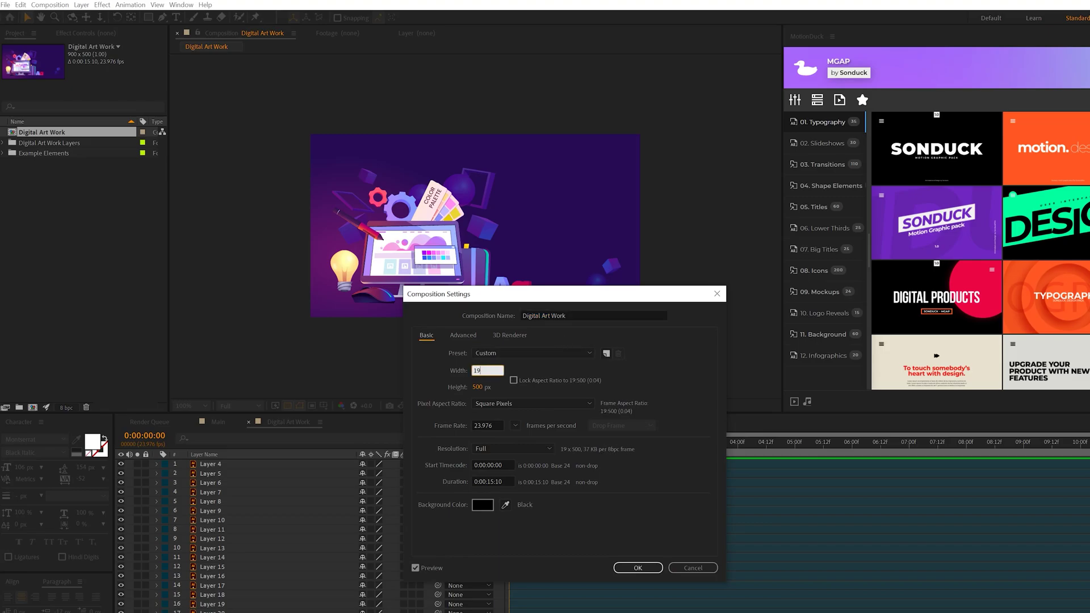
key("Tab")
type("1080")
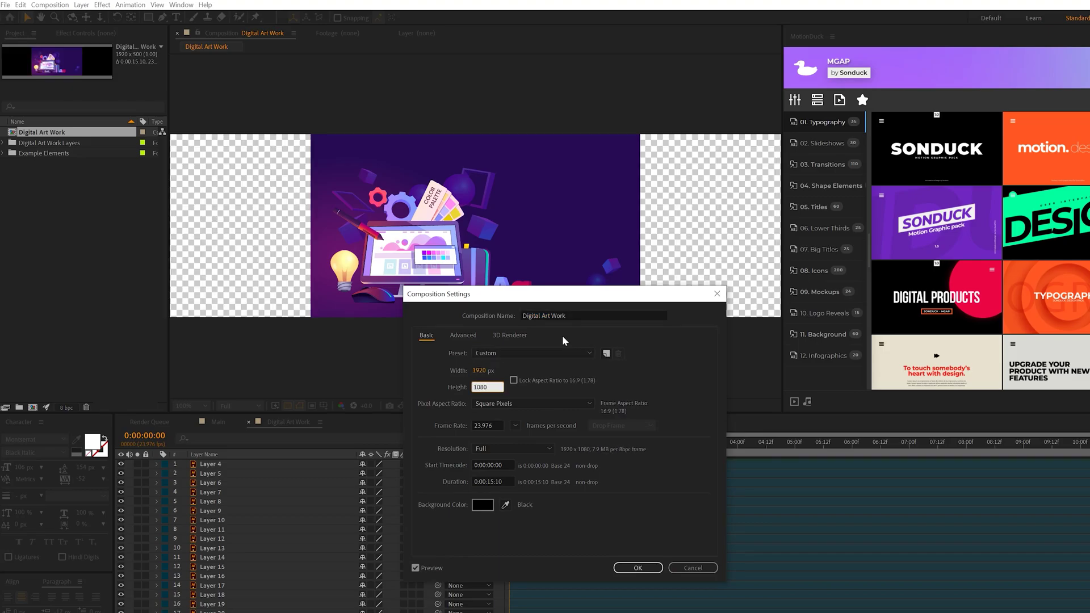
left_click(623, 570)
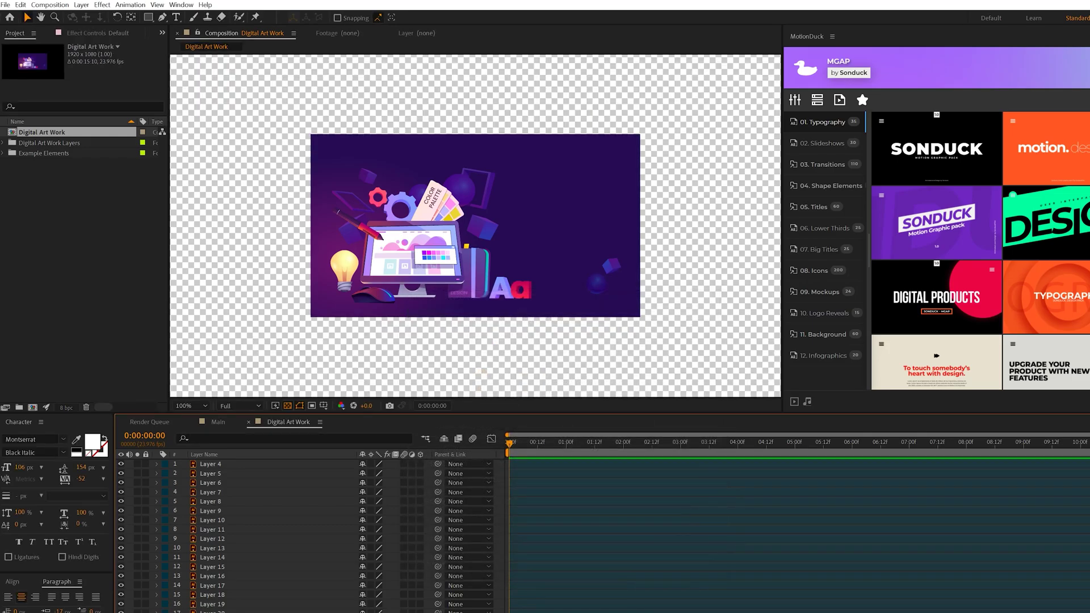
key("comma")
key("comma")
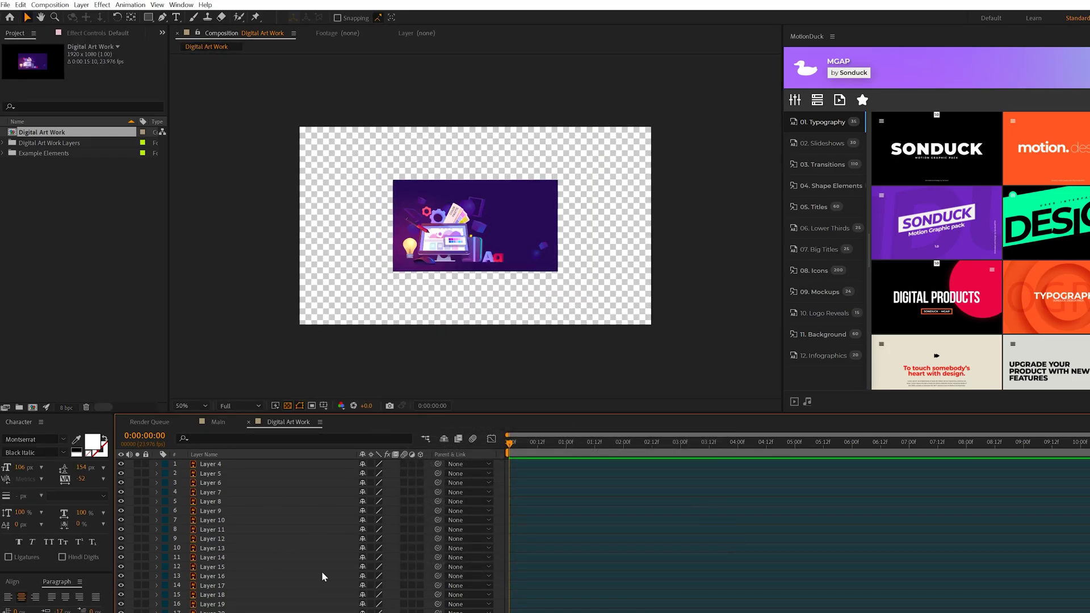
key("ctrl+a")
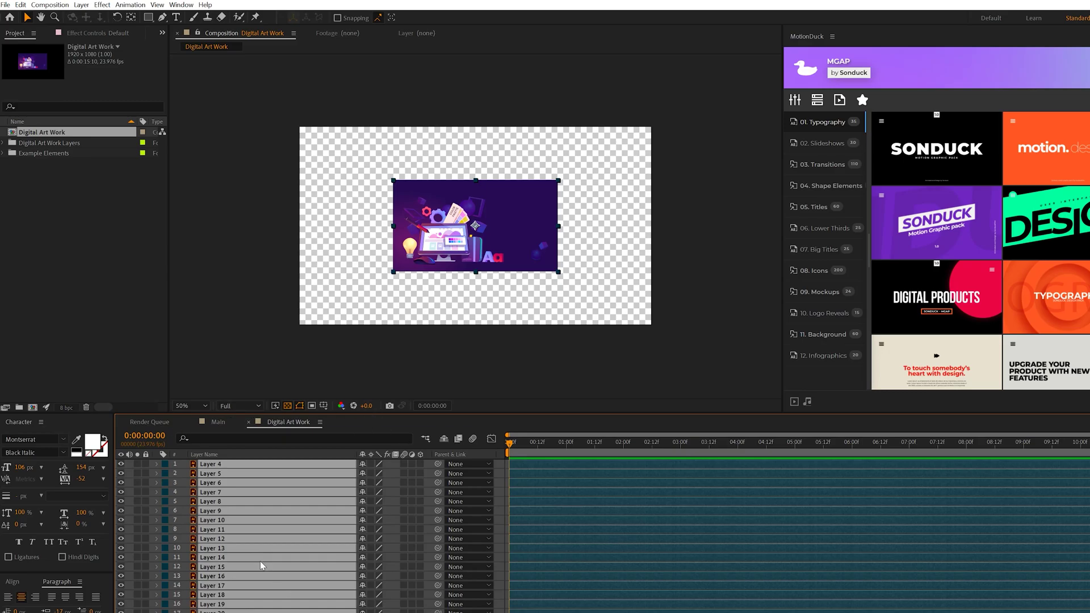
Step: Scale all artwork layers together up to 221% to fill the frame
key("s")
left_click_drag(376, 473, 437, 472)
left_click(403, 359)
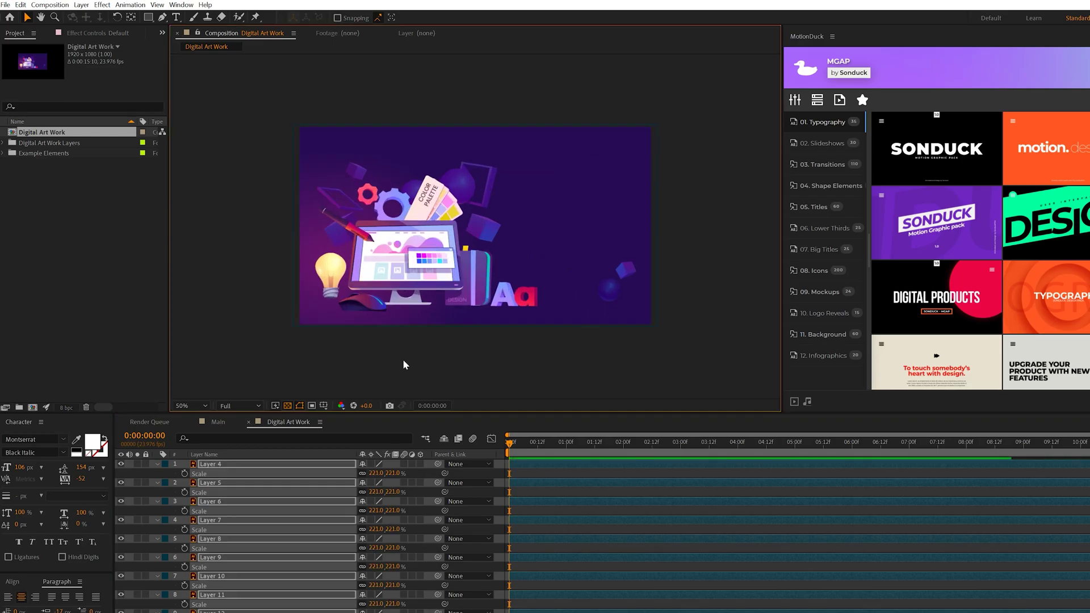
scroll(403, 359, "up", 2)
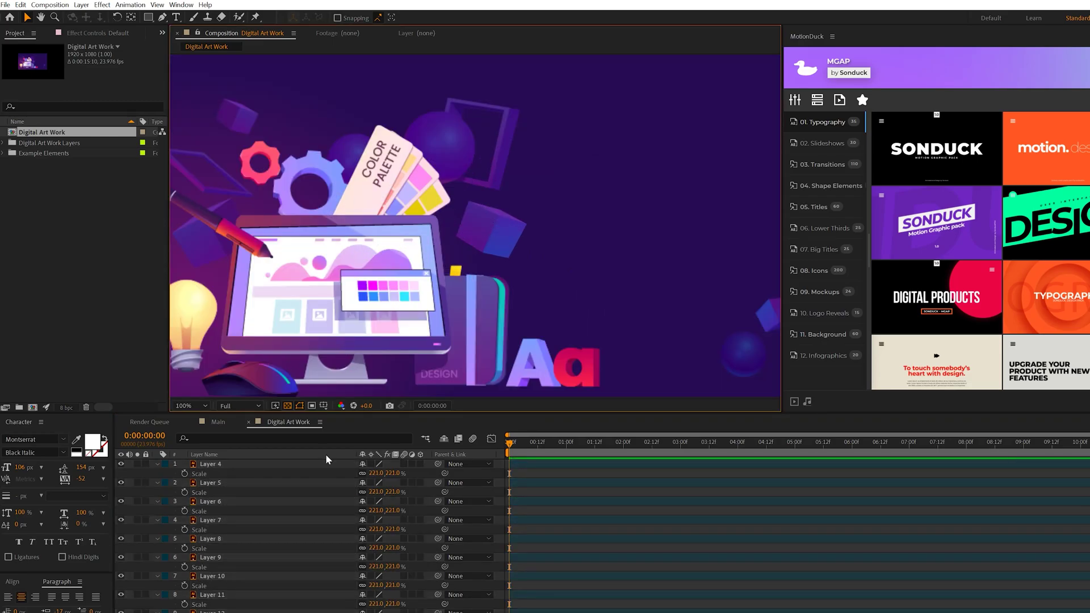
key("s")
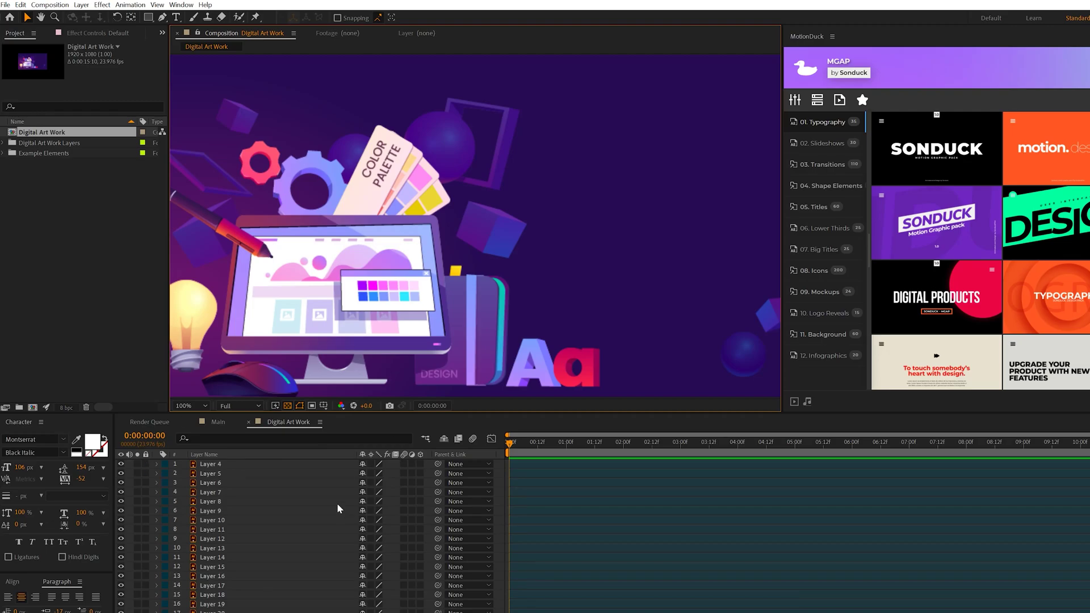
Step: Turn on Continuously Rasterize for all the layers and return the view to 100%
scroll(419, 242, "up", 3)
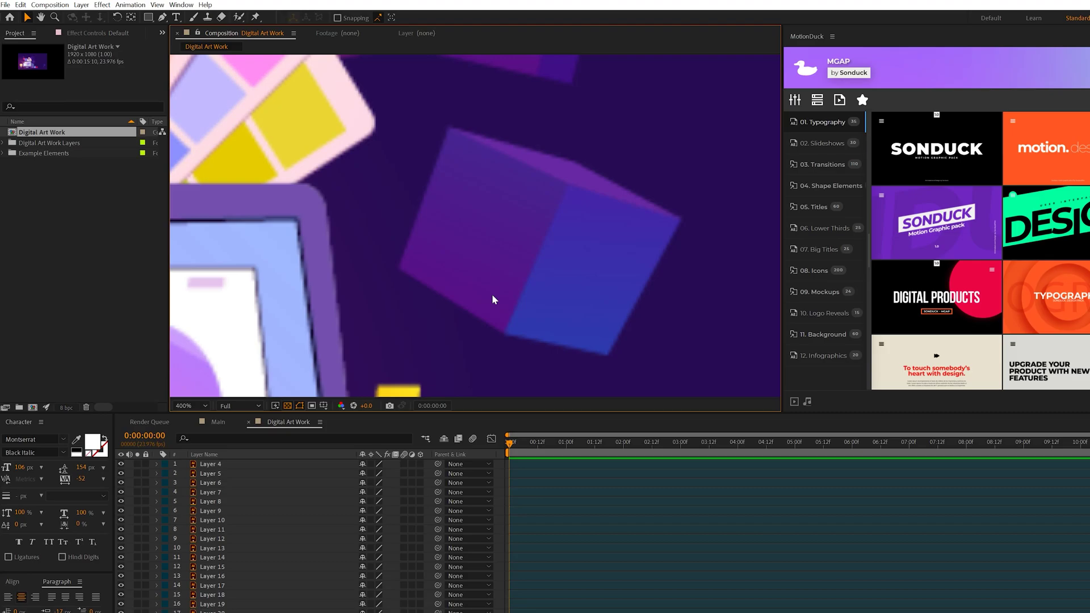
scroll(492, 295, "down", 2)
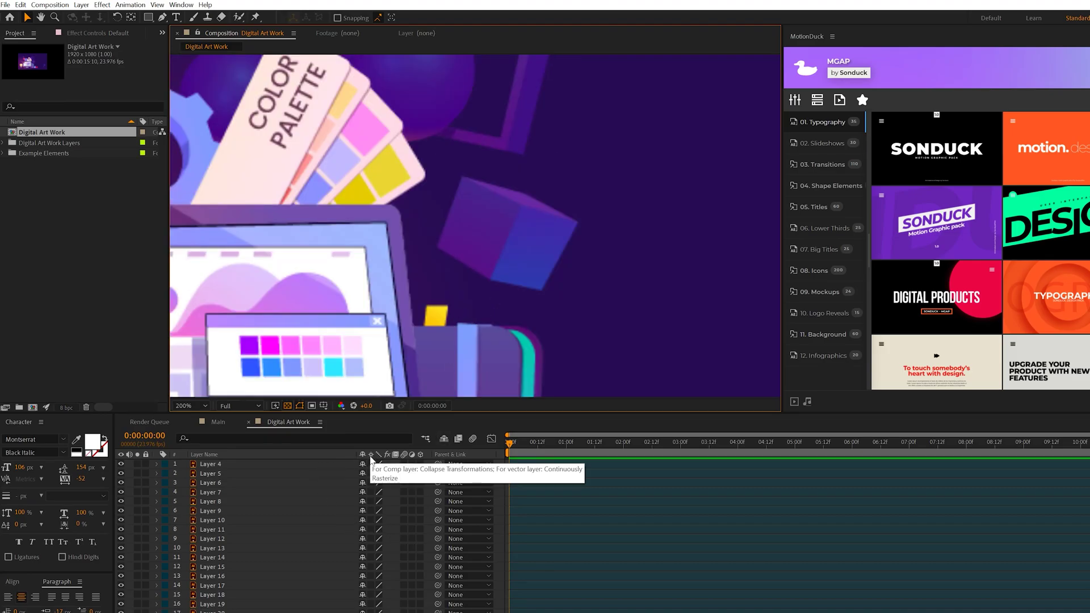
left_click_drag(370, 463, 372, 595)
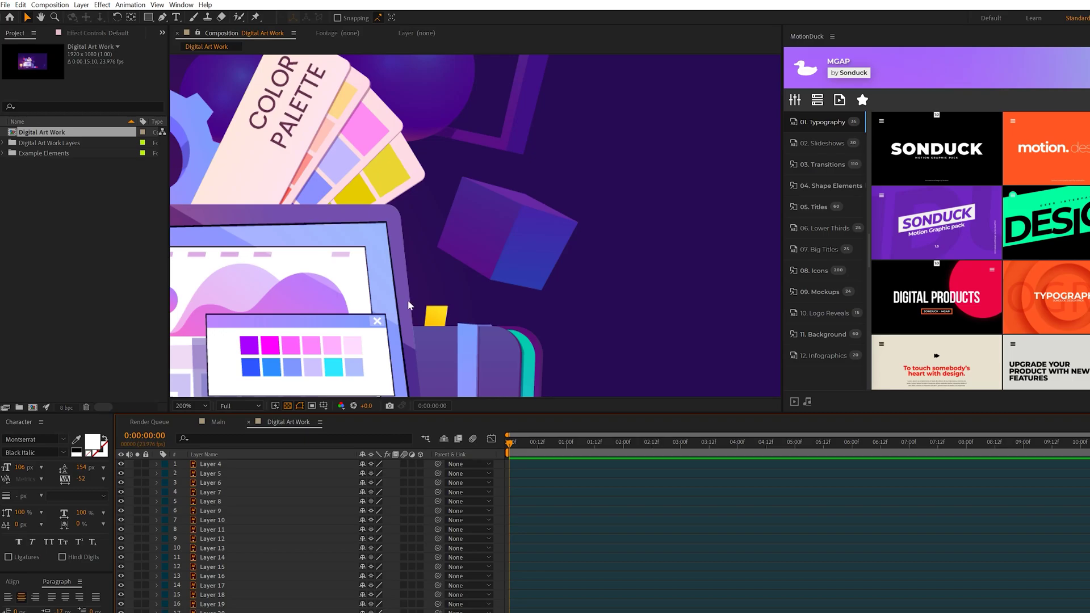
key("comma")
key("comma")
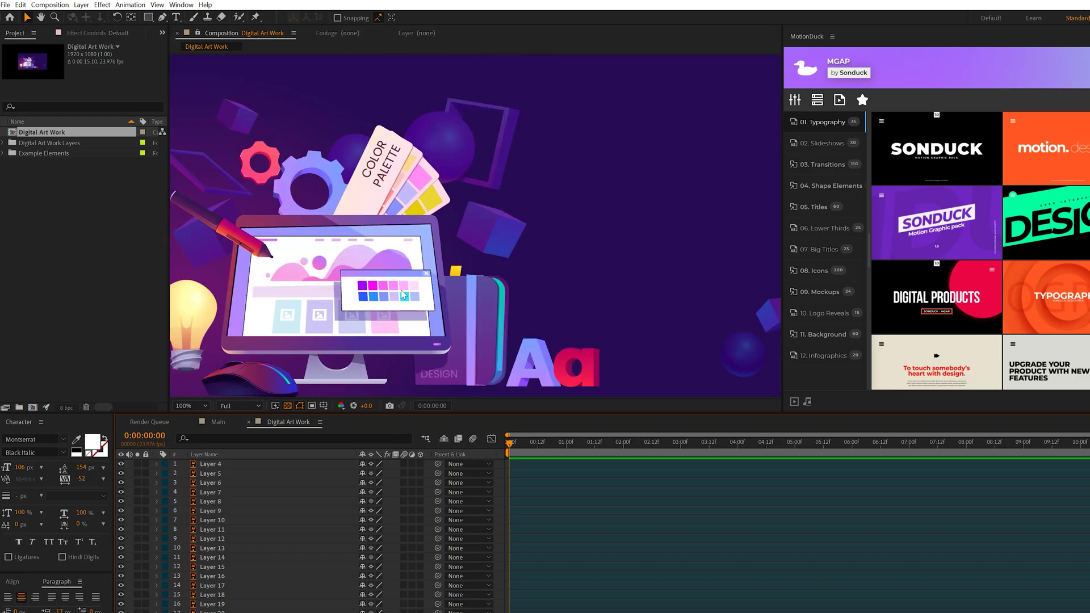
Step: Browse the MGAP template categories and apply Typography_31 from 01. Typography
left_click(191, 406)
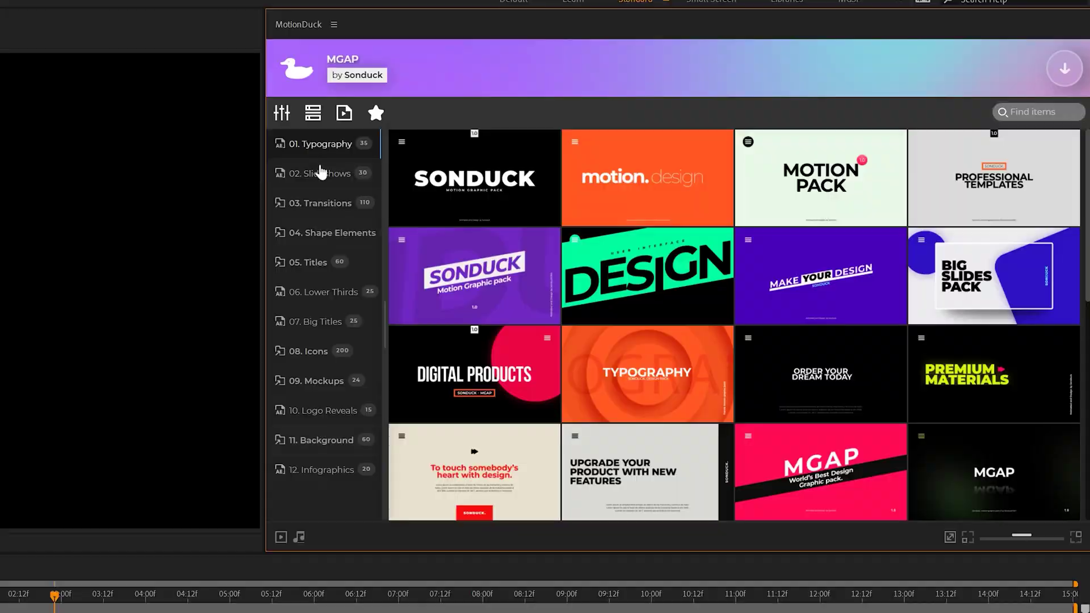
left_click(321, 172)
left_click(312, 324)
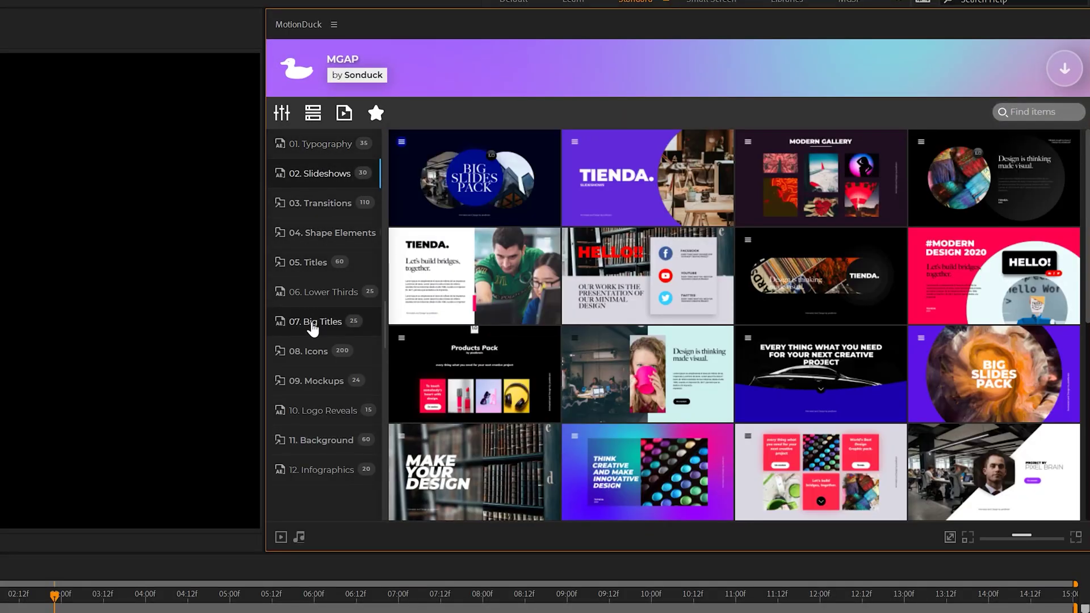
left_click(316, 475)
left_click(321, 143)
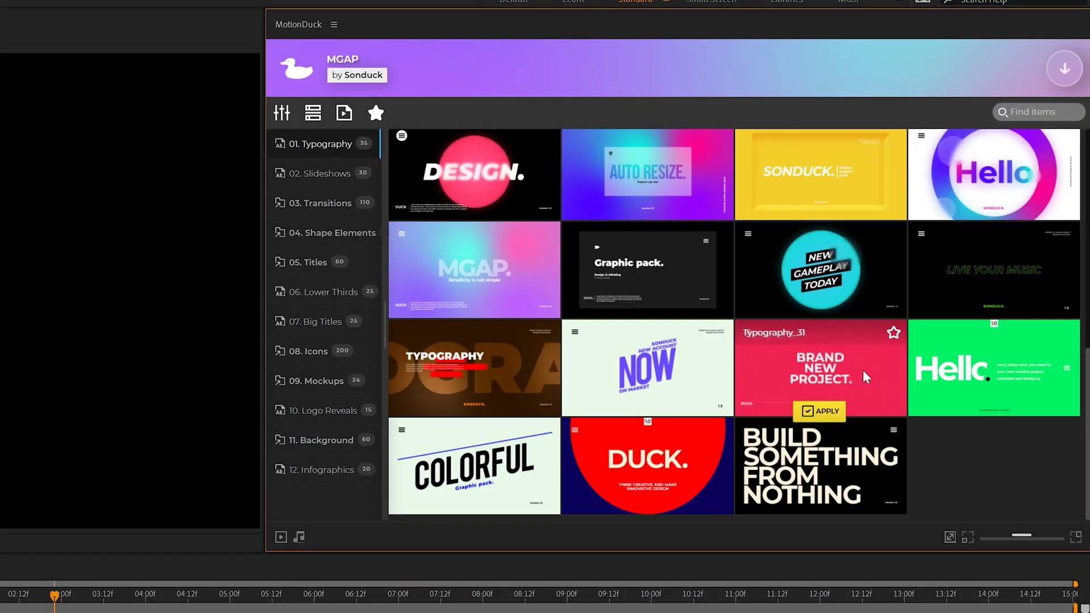
left_click(824, 409)
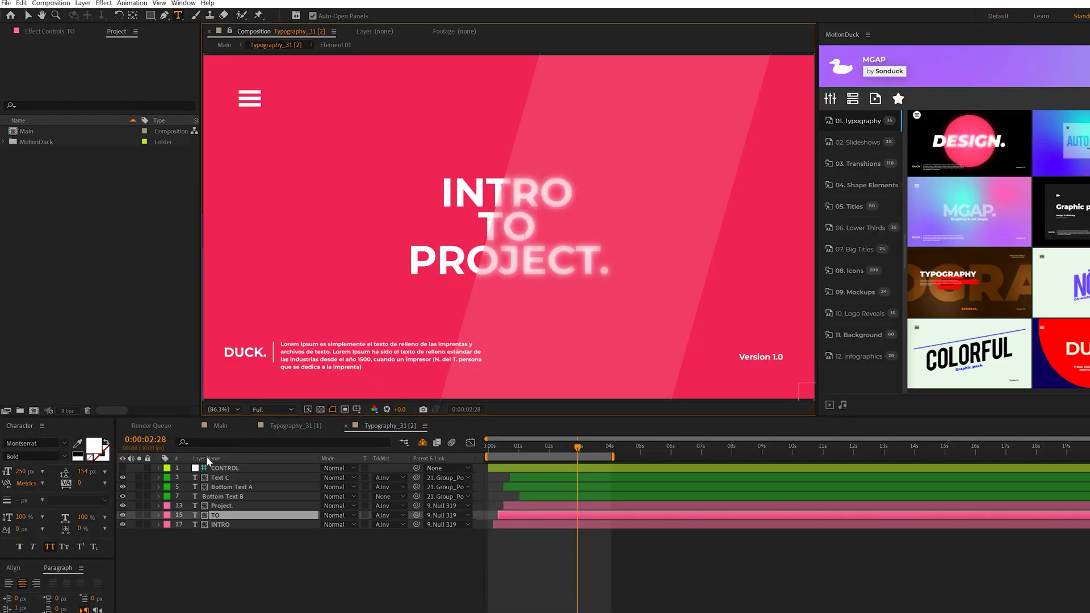
Step: Change the headline's PROJECT. line to BRANDING and set the BG Color to teal (007066)
double_click(496, 260)
type("BRANDING")
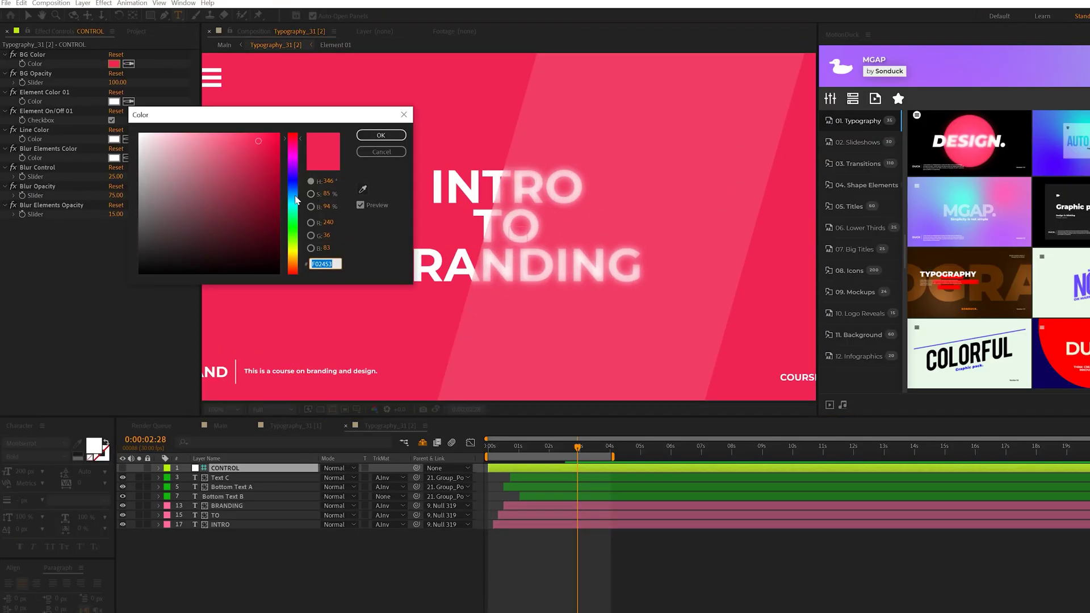
left_click(294, 207)
left_click_drag(293, 208, 292, 210)
left_click(239, 203)
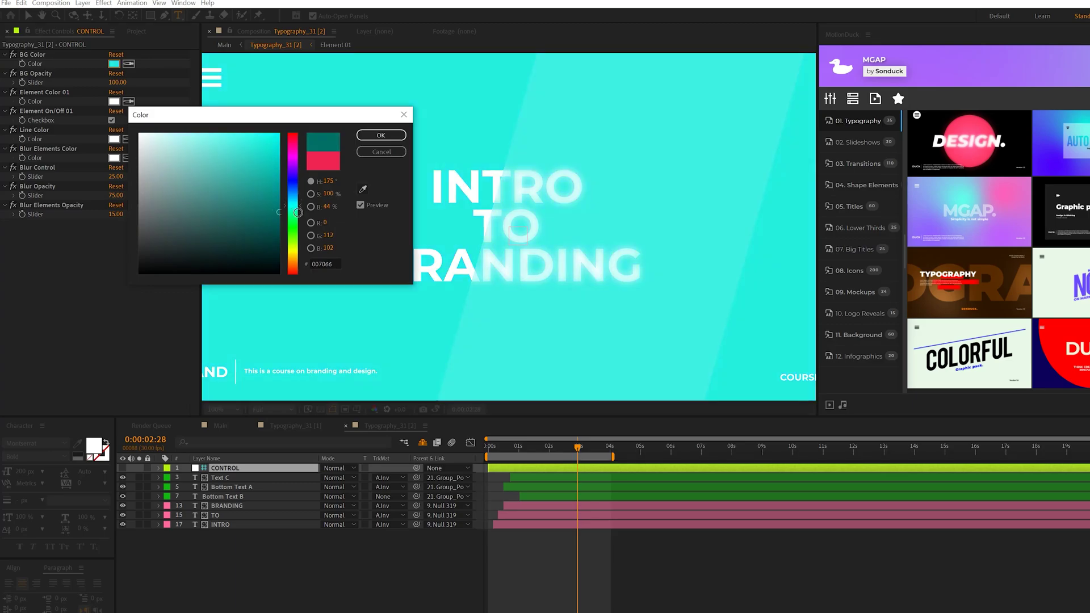
left_click(371, 138)
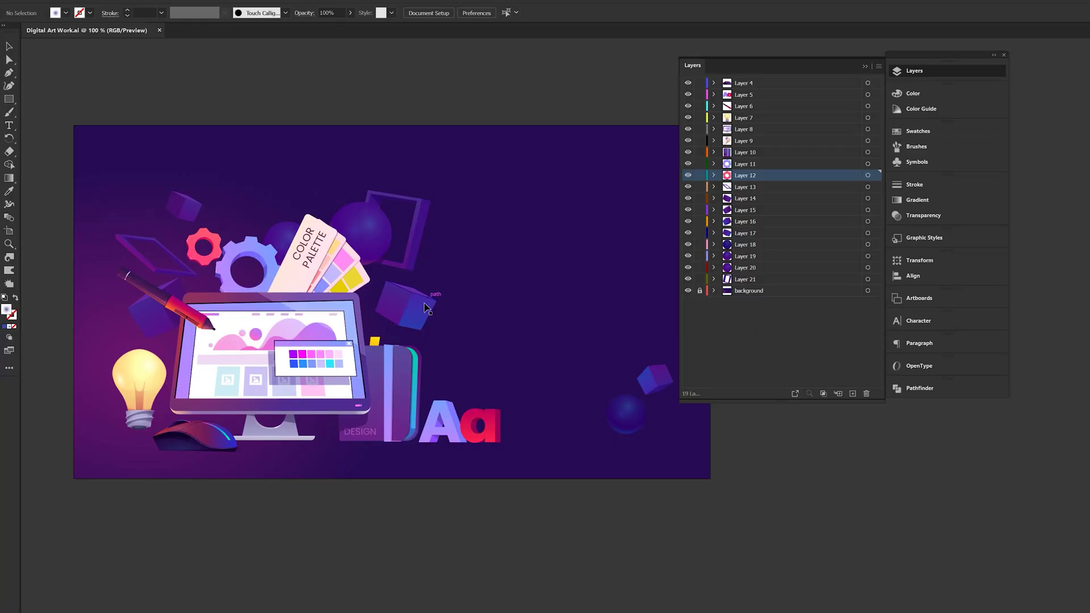
Step: Fill the compound path on Layer 9 with bright cyan 0BD8F9, then deselect it
left_click(269, 301)
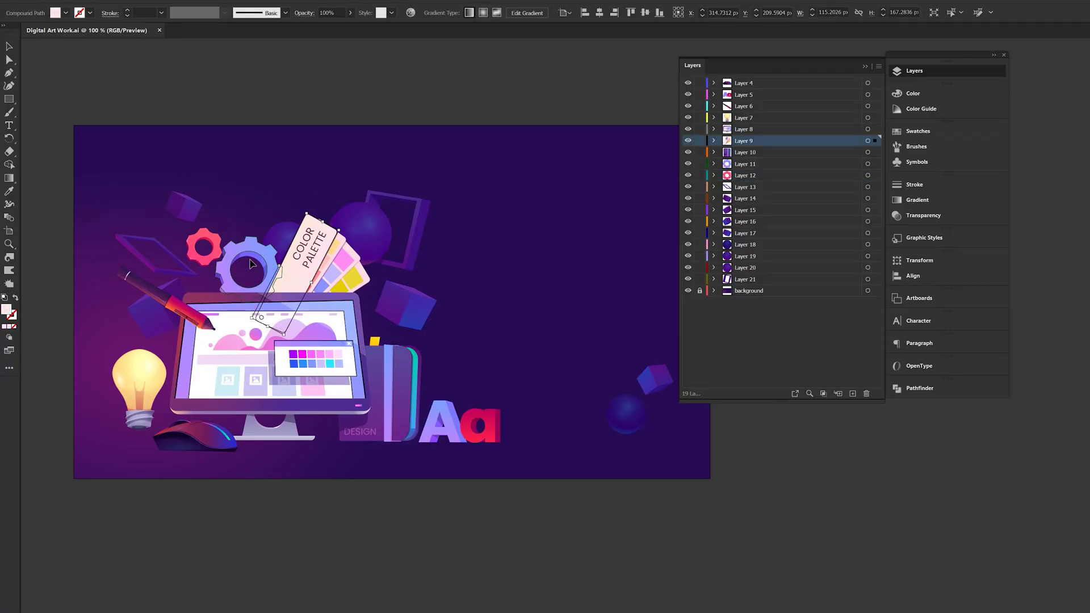
double_click(7, 310)
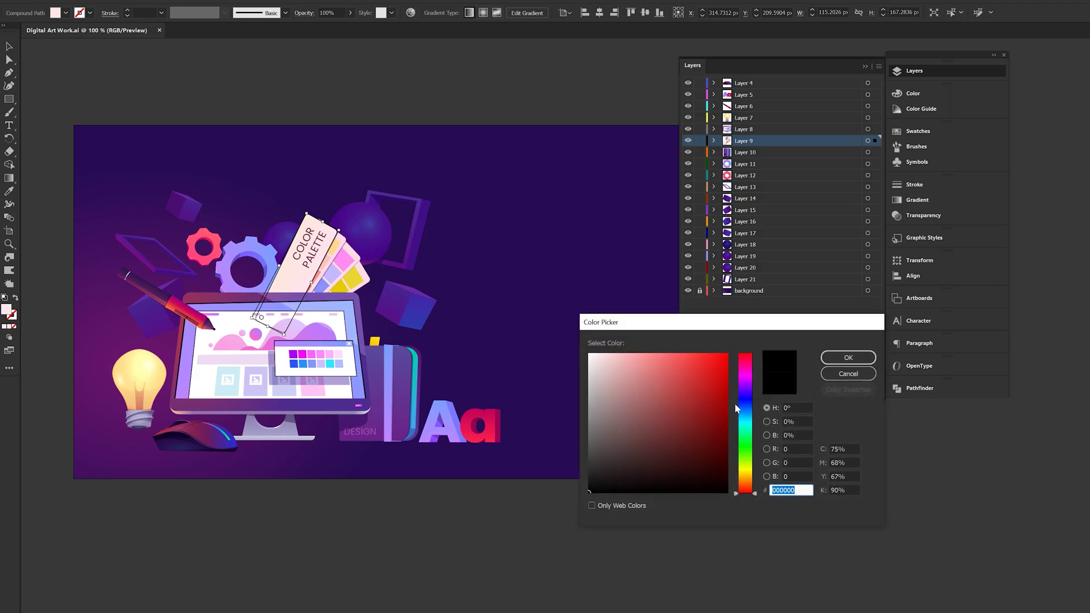
left_click(744, 420)
left_click(723, 355)
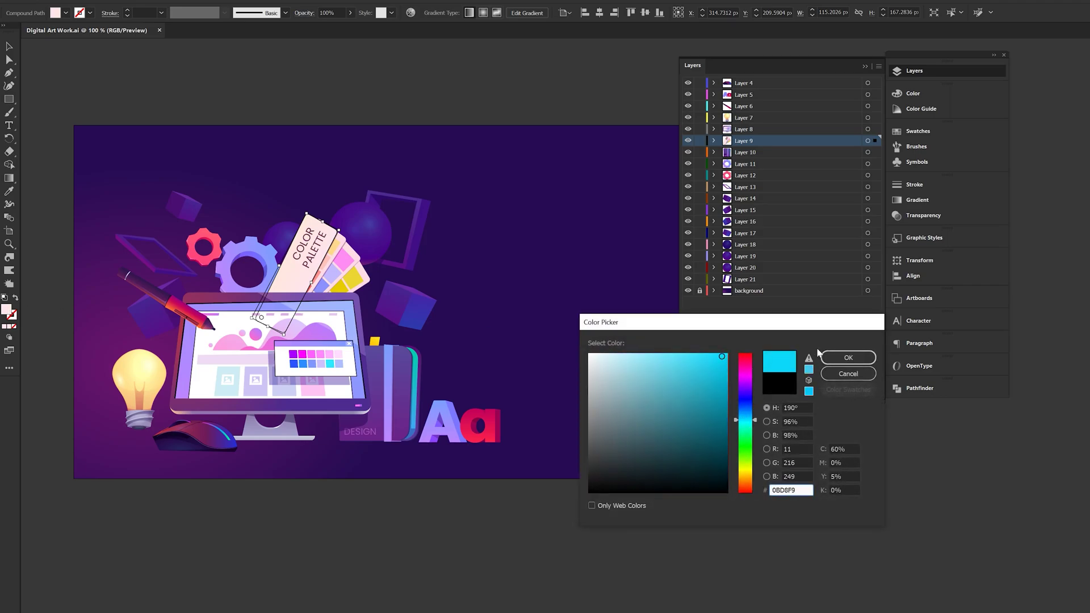
left_click(848, 357)
left_click(414, 491)
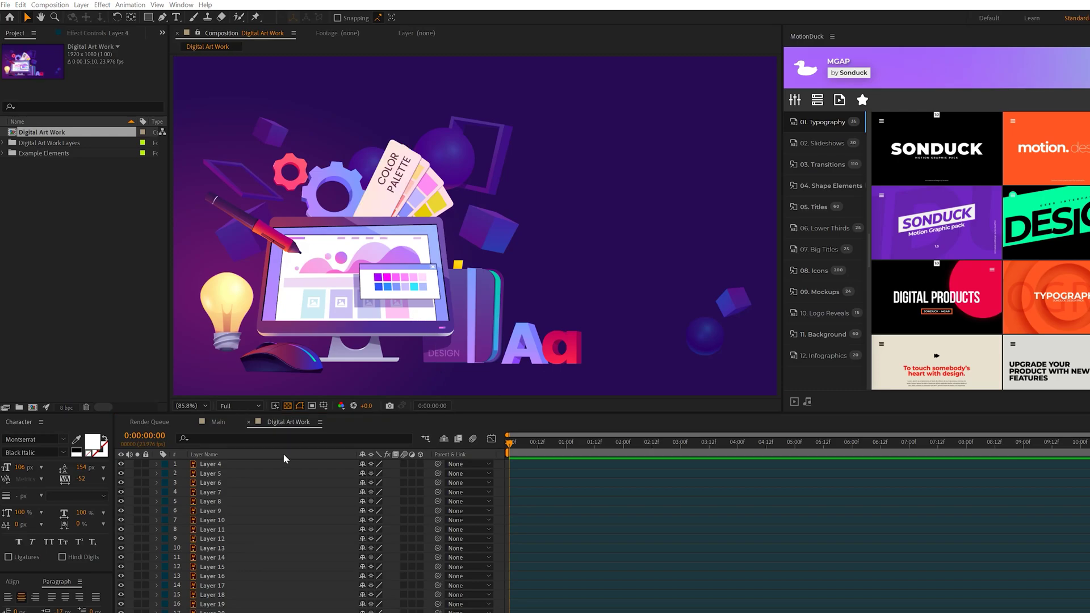
Step: Test-rotate Layer 4's artwork via its Rotation property, then undo back to 0°
left_click(228, 464)
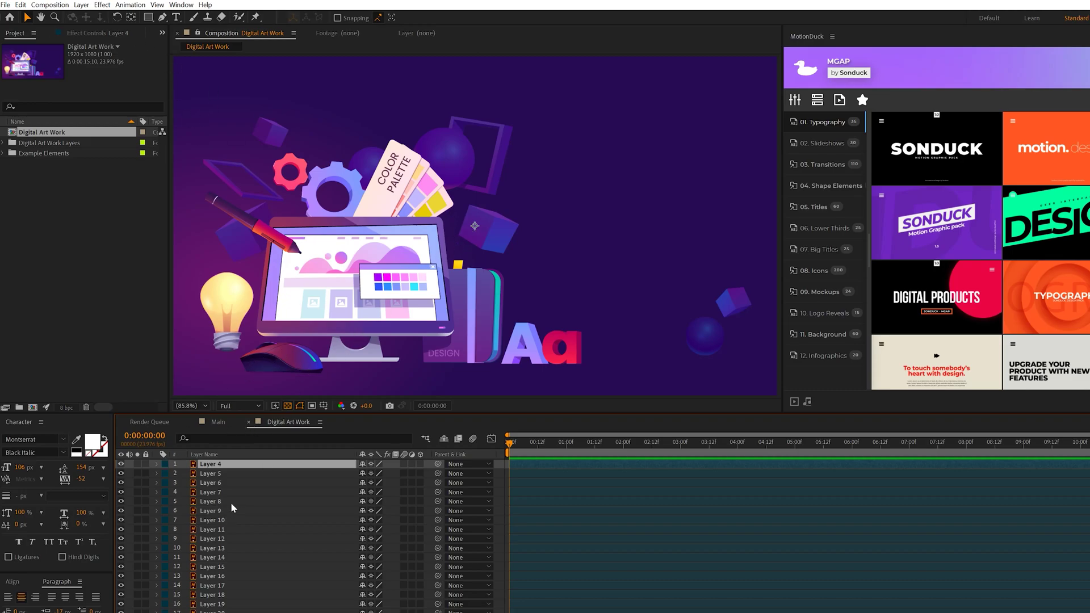
key("r")
left_click_drag(374, 473, 423, 474)
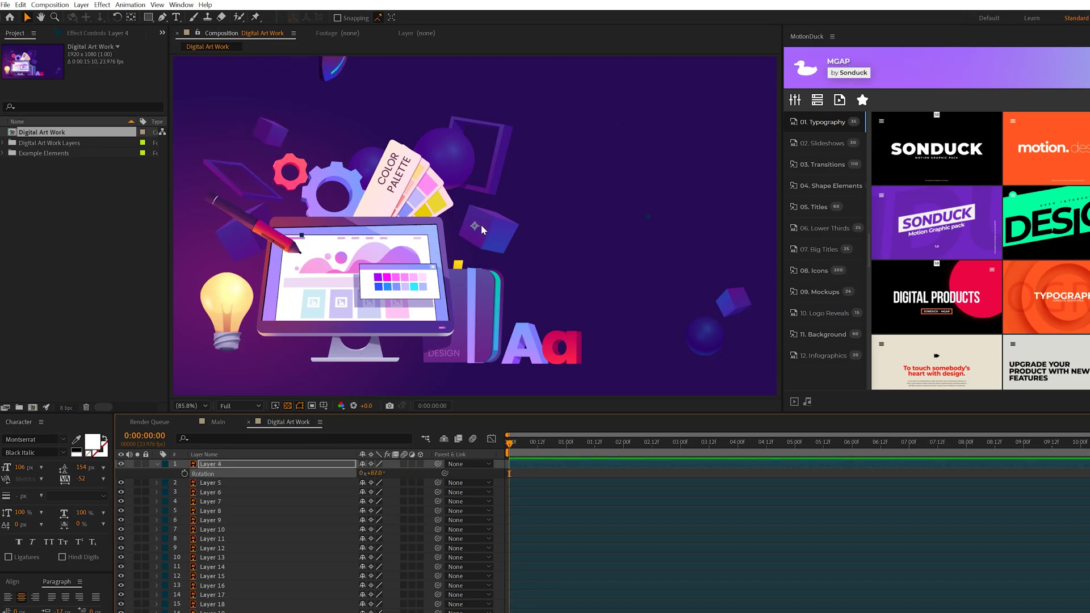
key("ctrl+z")
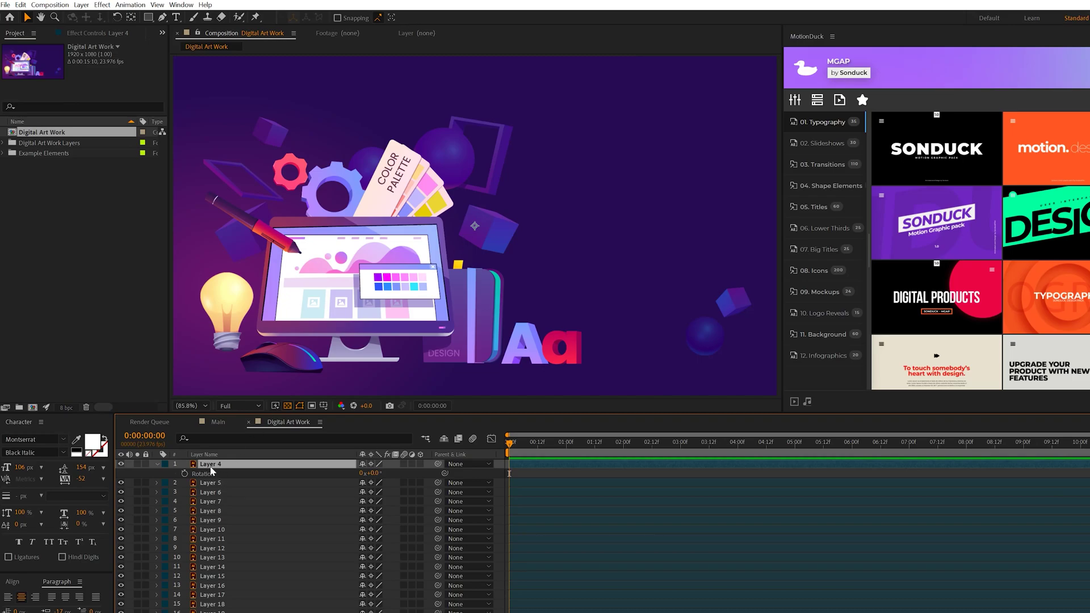
Step: Move Layer 4's anchor point onto the computer-mouse graphic with the Pan Behind tool and test rotation
left_click(131, 18)
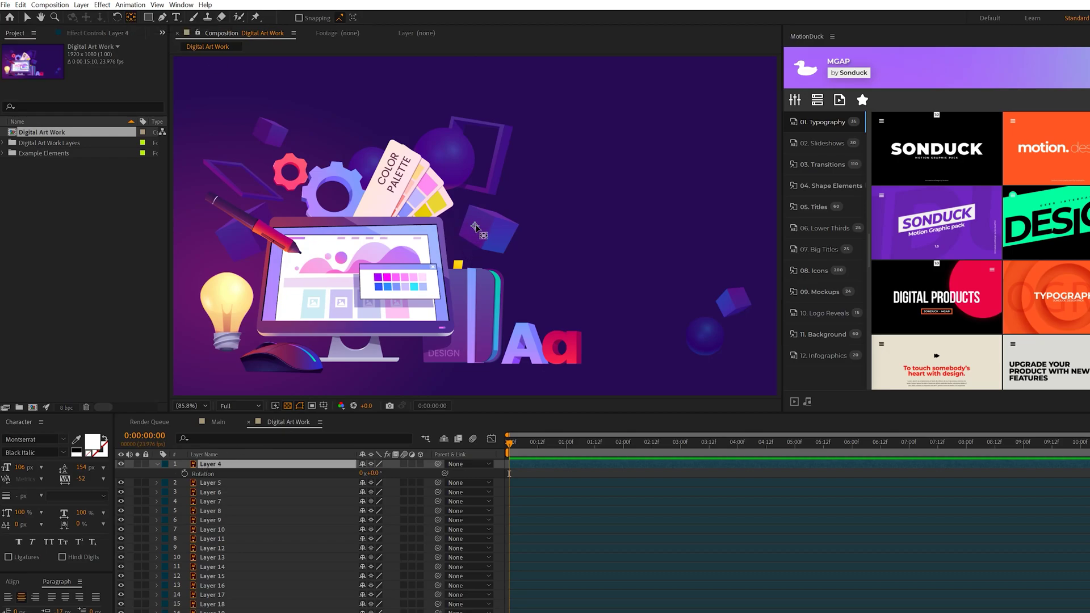
left_click_drag(460, 232, 290, 353)
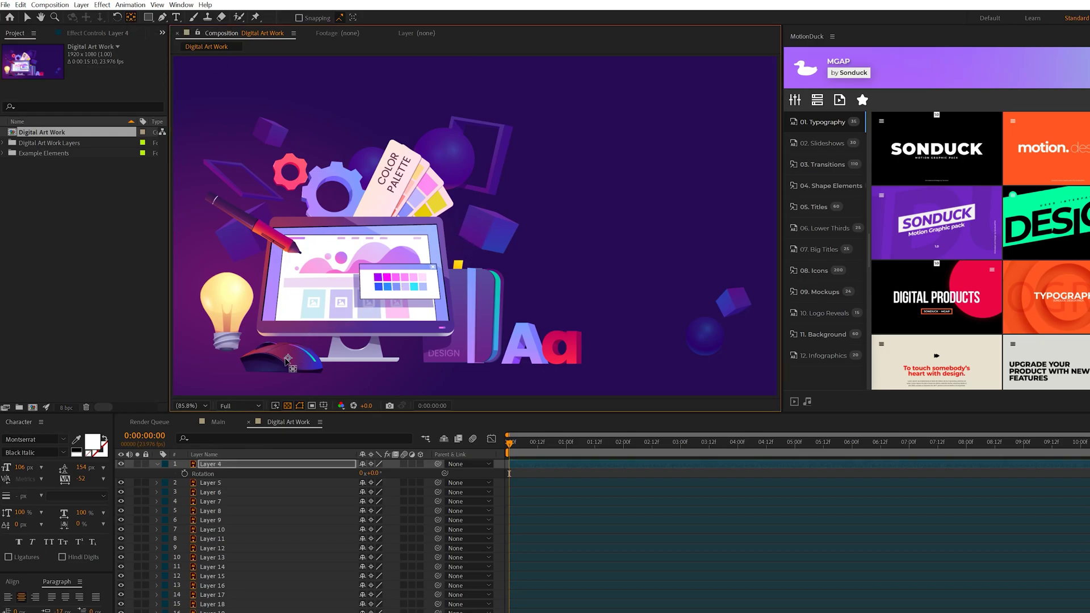
left_click_drag(288, 359, 274, 362)
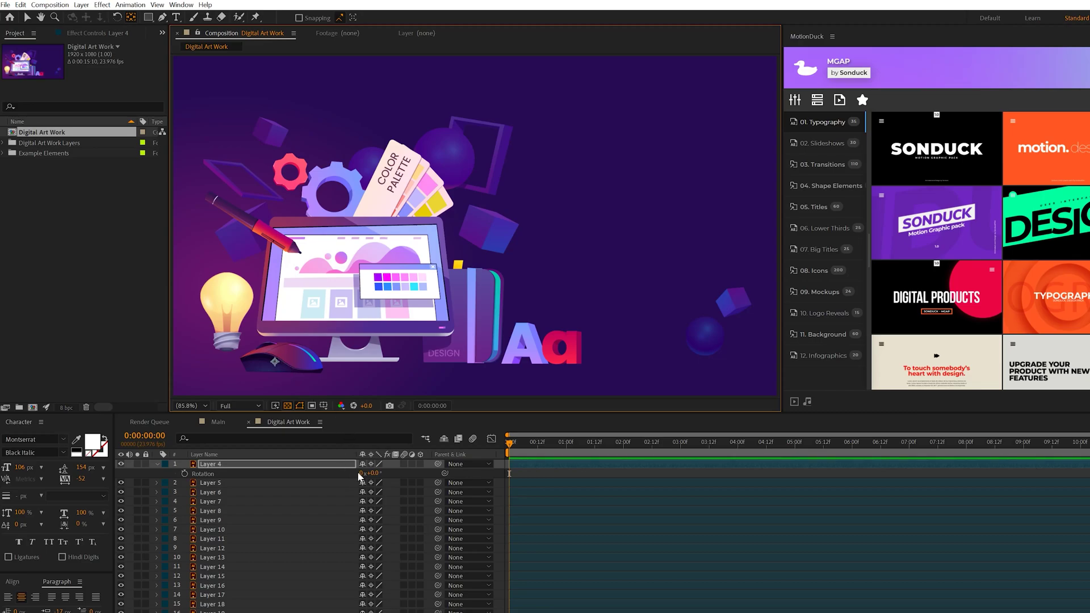
mouse_move(369, 473)
left_mouse_down()
mouse_move(423, 472)
mouse_move(379, 473)
left_mouse_up()
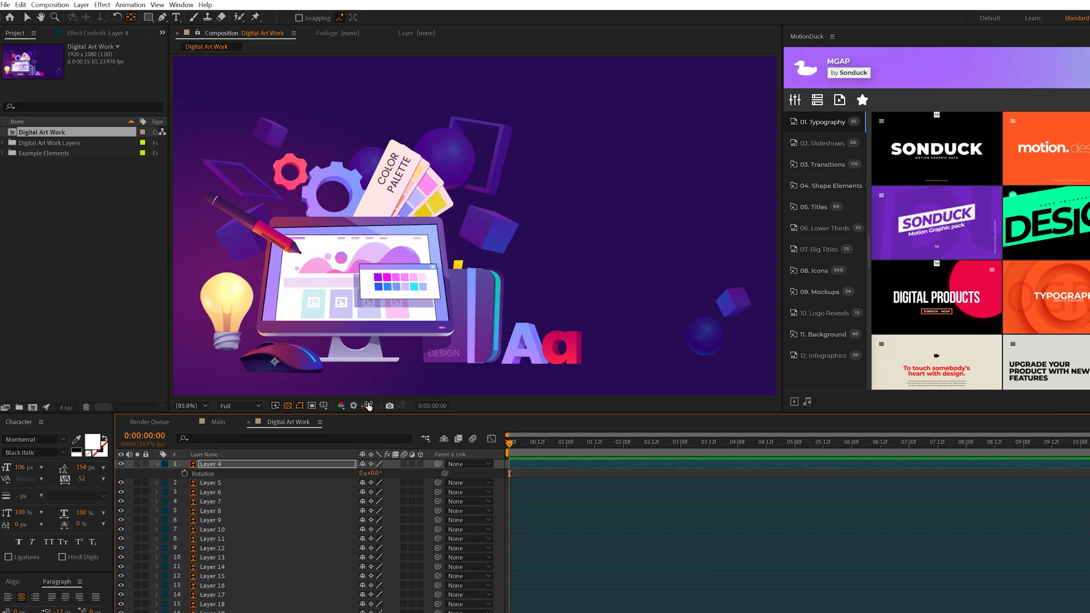
Step: Toggle Layer 5's visibility off and on to identify its artwork, then deselect
left_click(215, 482)
left_click(120, 482)
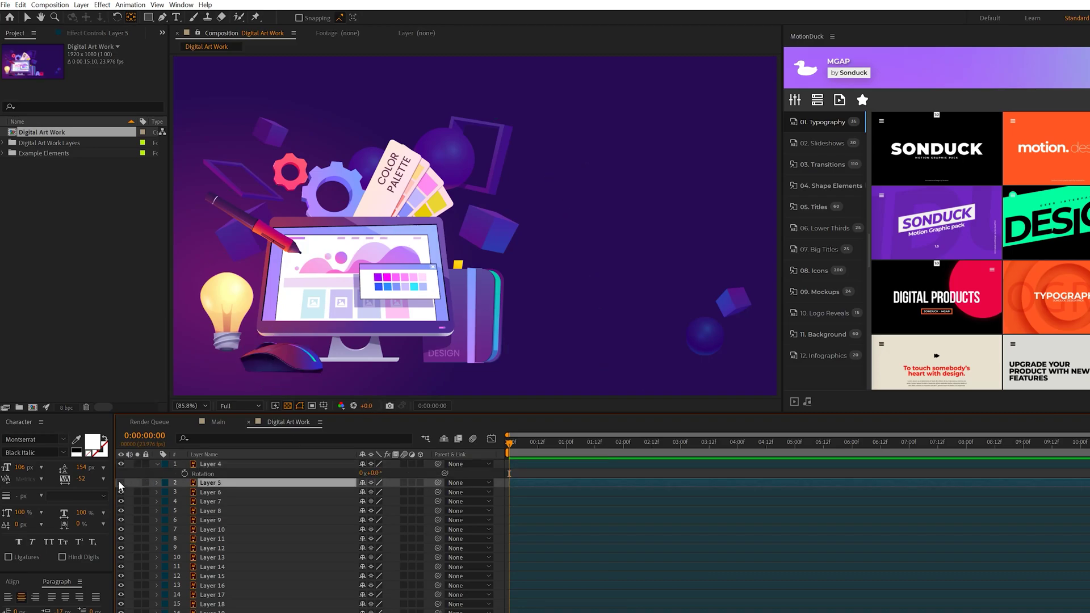
left_click(120, 482)
left_click(512, 292)
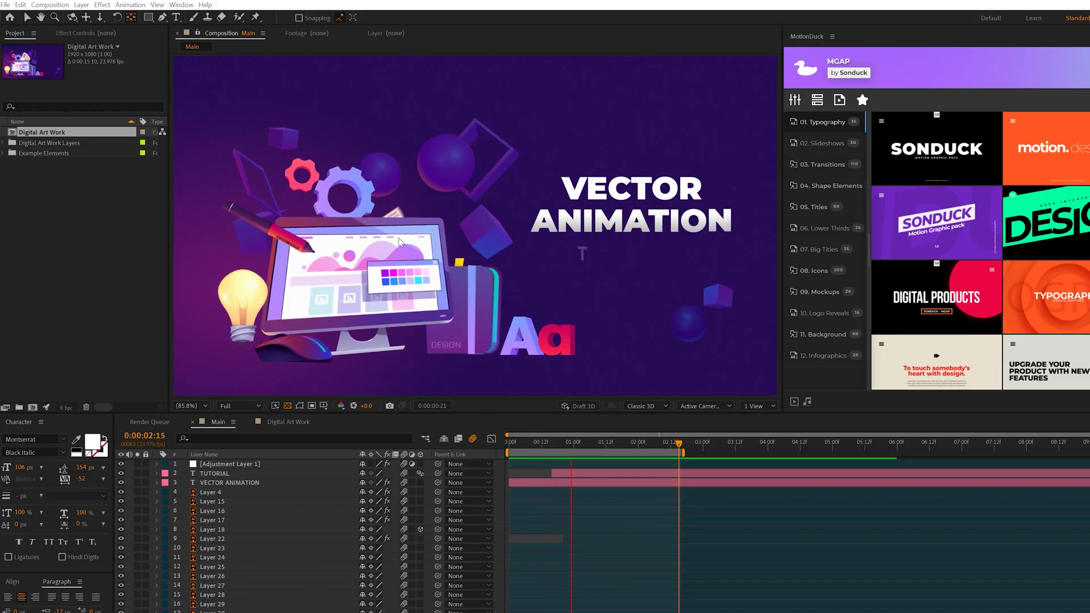
left_click(288, 421)
left_click(230, 465)
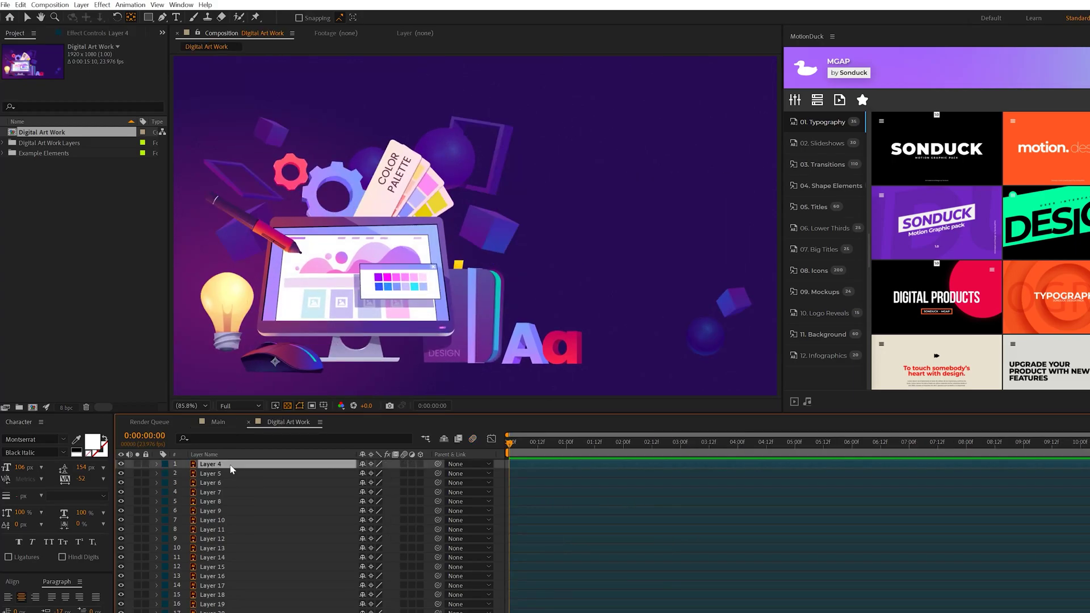
Step: Keyframe Layer 4's Position at 1:00 and place the mouse off the left edge at 0:00
key("p")
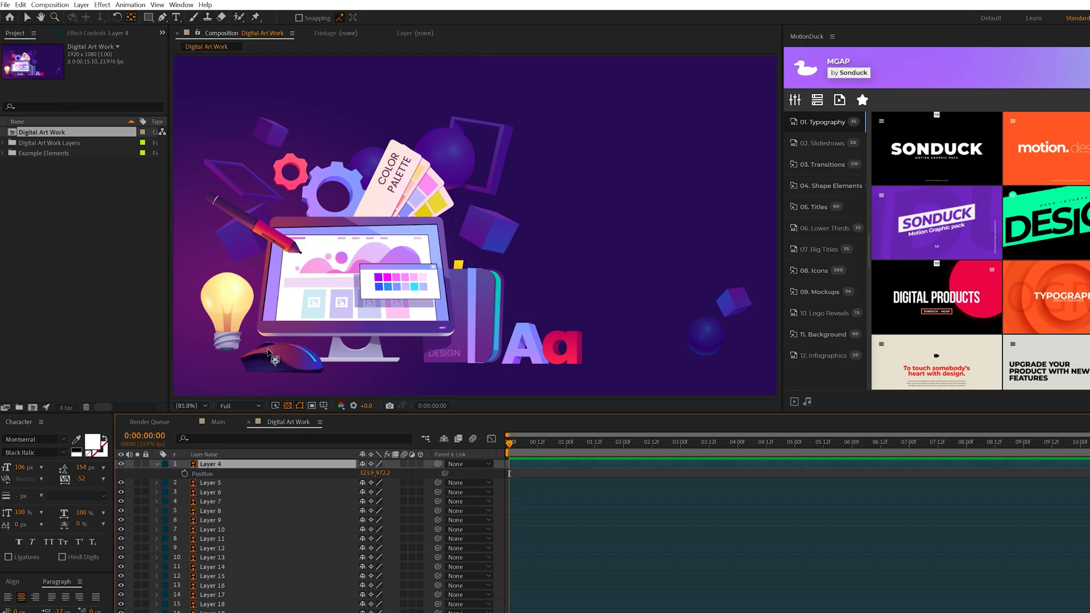
left_click(185, 473)
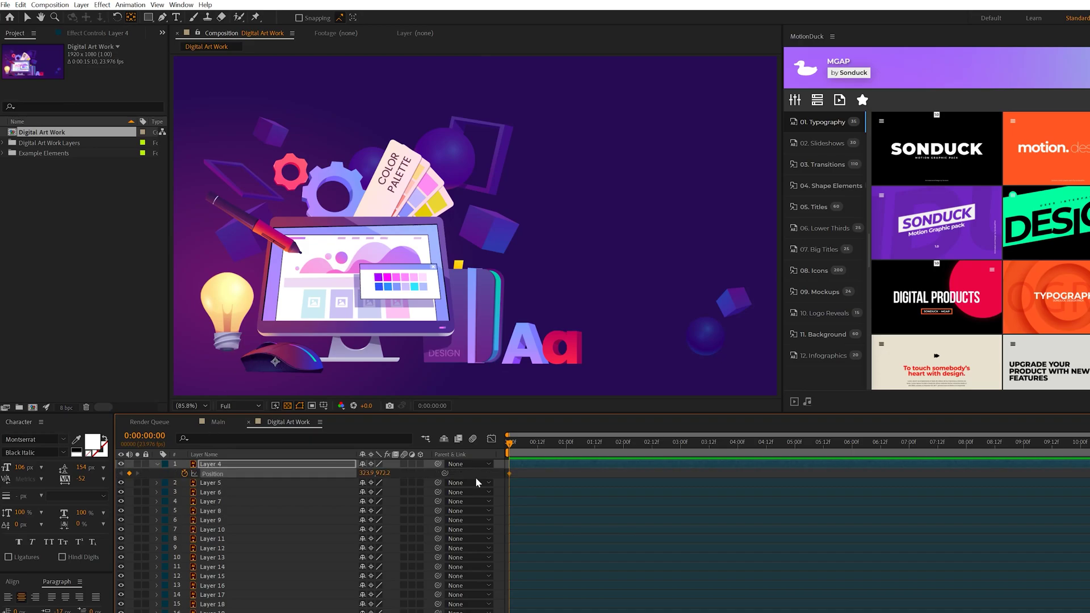
left_click_drag(539, 479, 465, 443)
left_click(569, 443)
left_click_drag(363, 476, 101, 469)
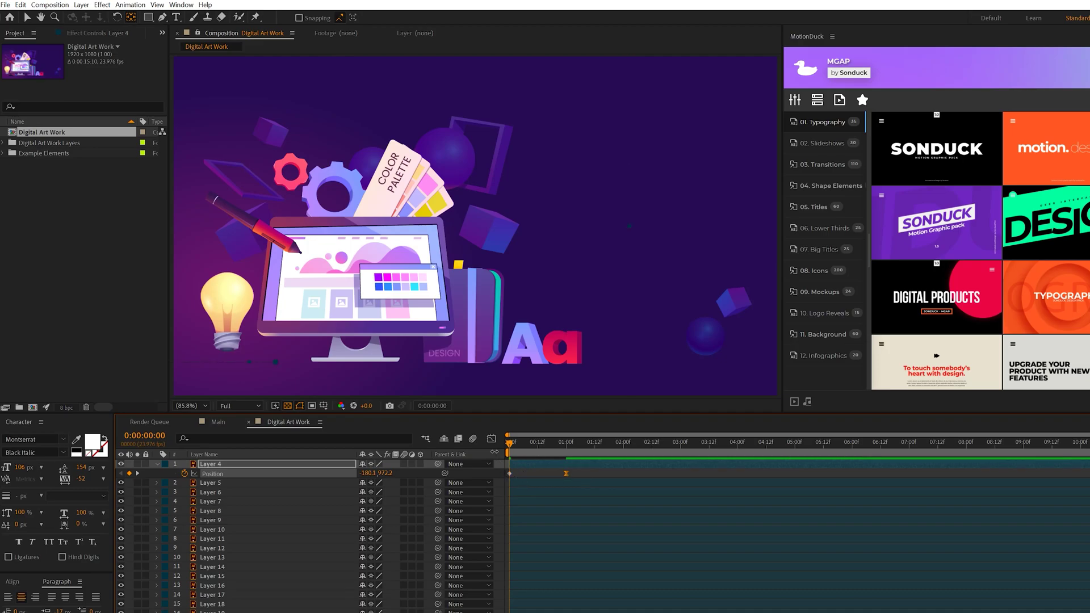
Step: Ease the slide-in to a strong deceleration in the Graph Editor and preview it
left_click(491, 440)
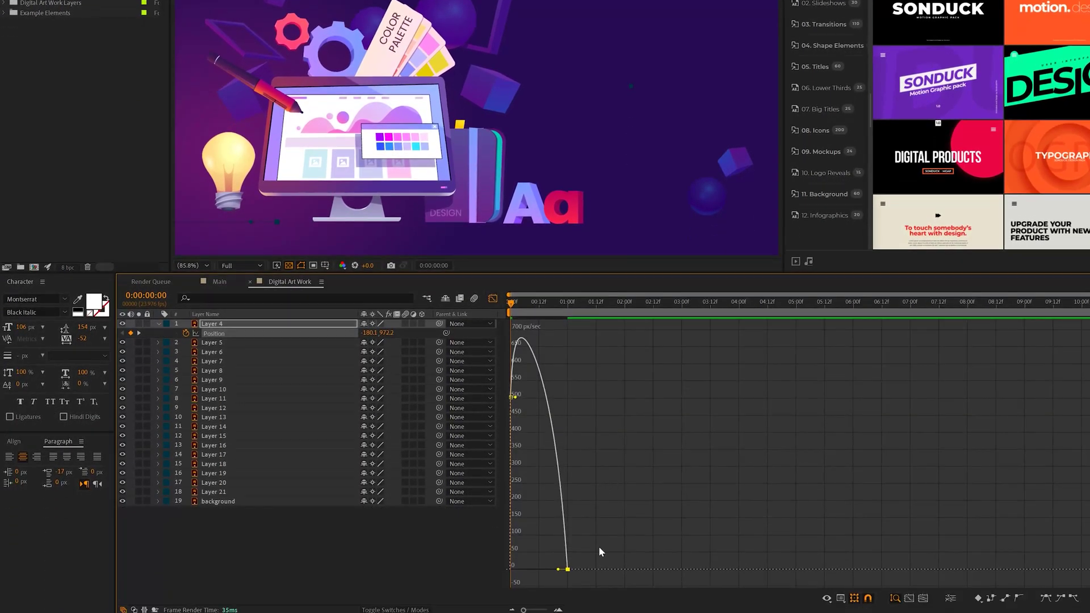
left_click_drag(558, 570, 521, 568)
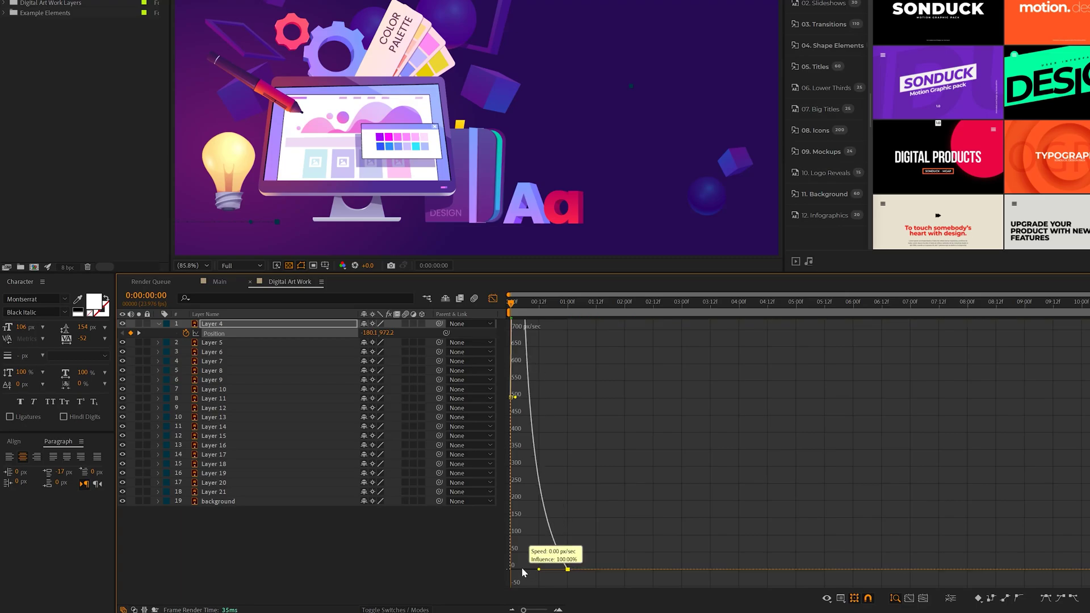
left_click(491, 299)
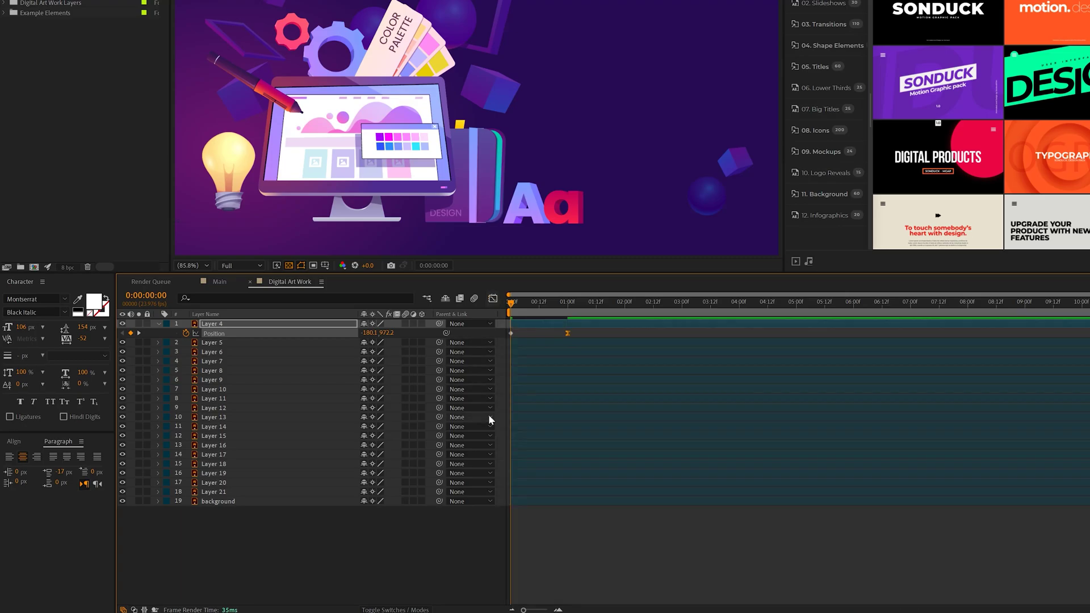
key("space")
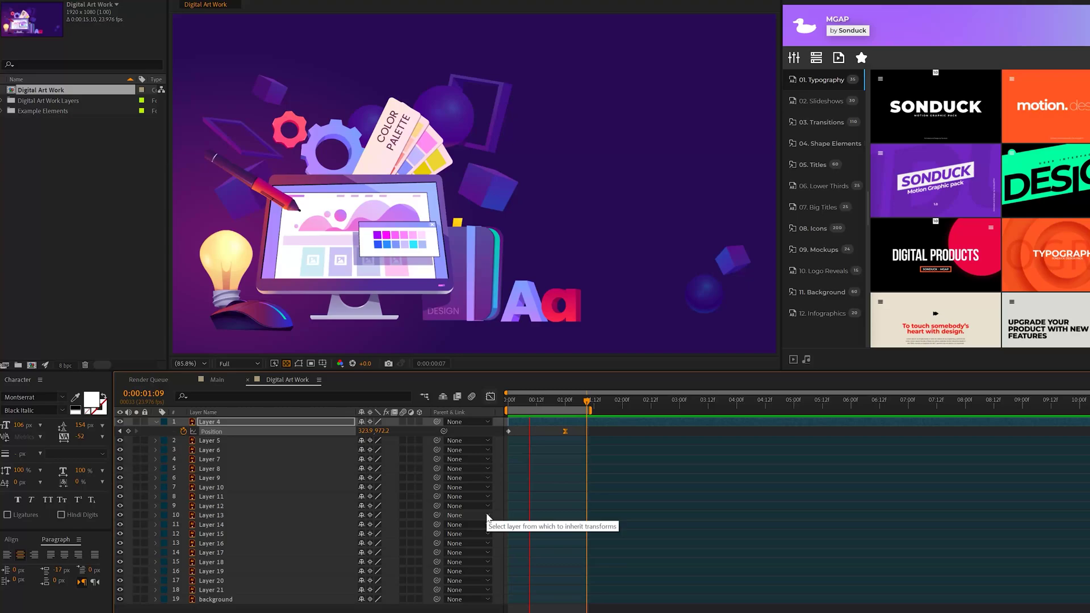
Step: Apply Effect > Distort > Transform to the computer-mouse layer
key("space")
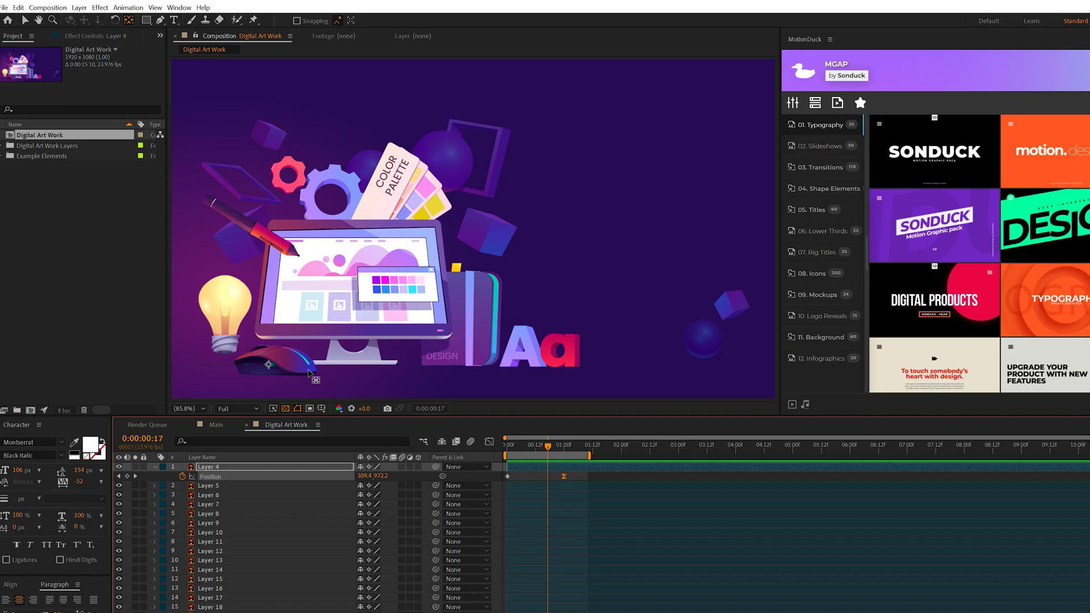
key("v")
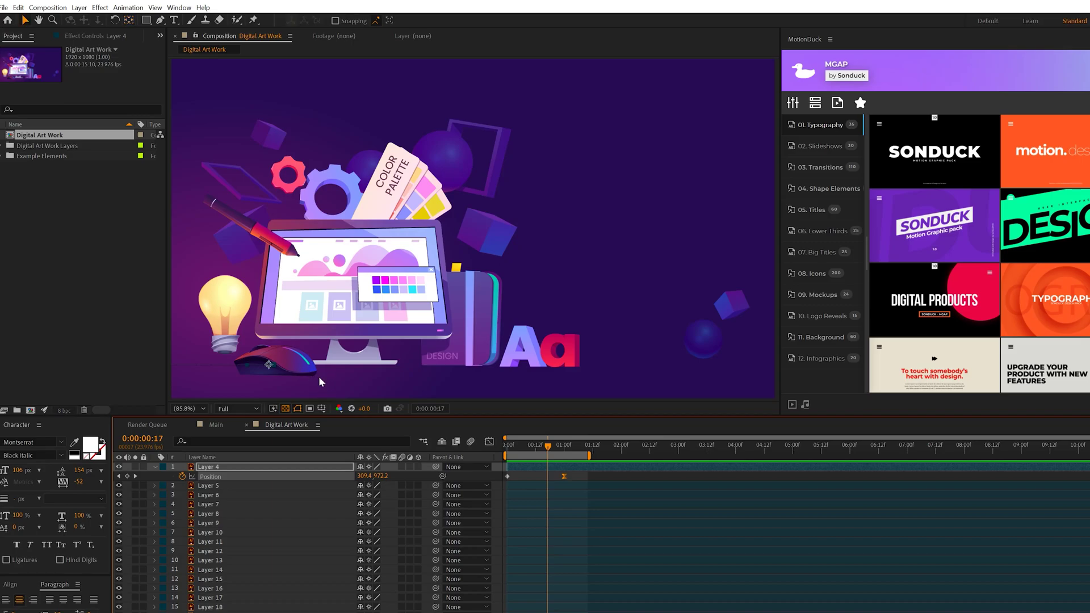
left_click(205, 468)
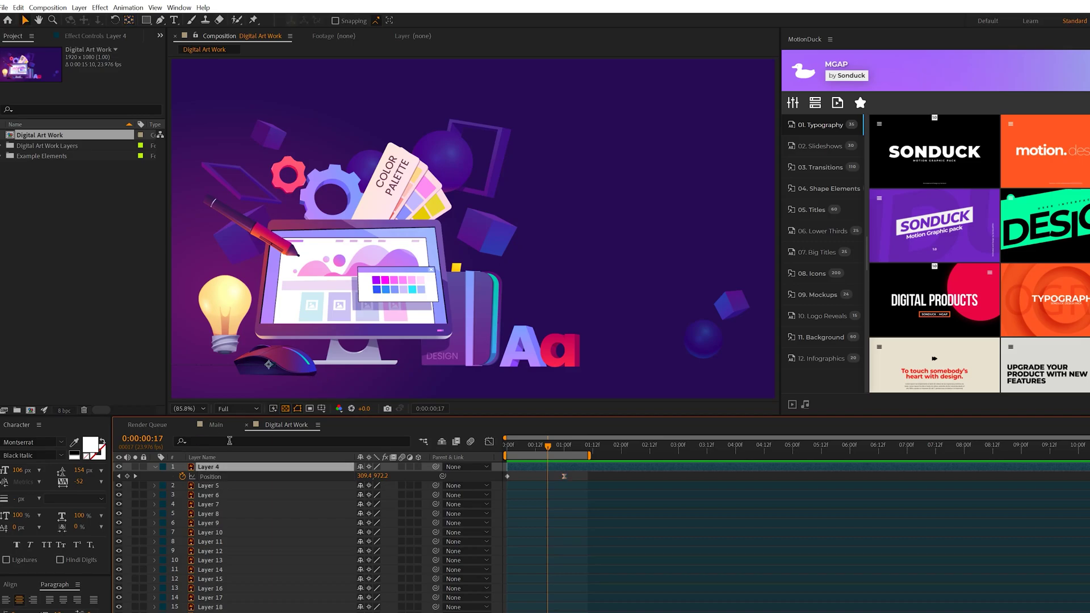
left_click(100, 7)
mouse_move(170, 136)
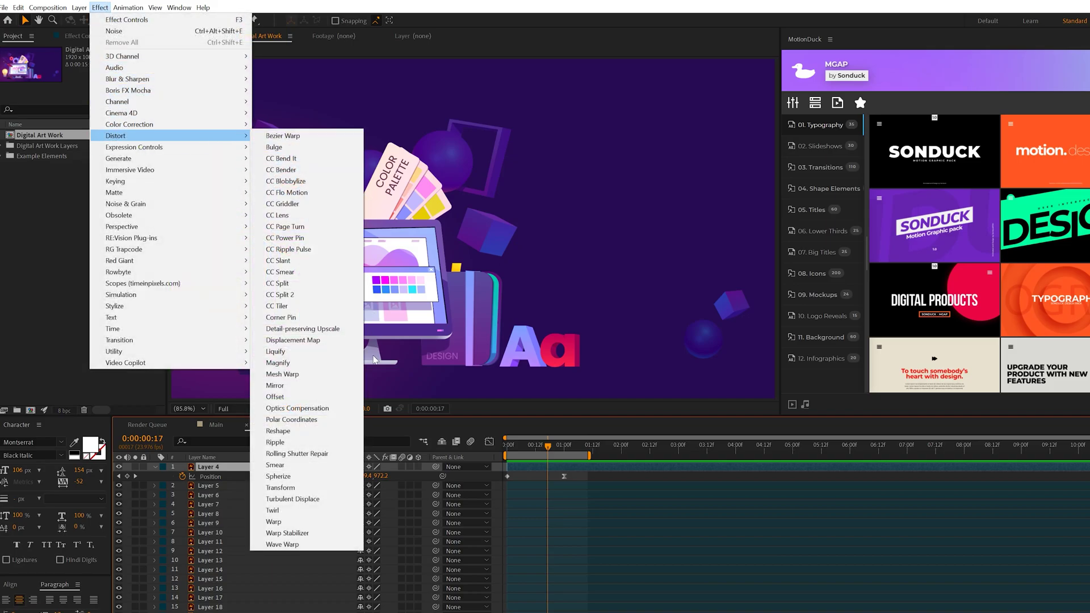
left_click(286, 488)
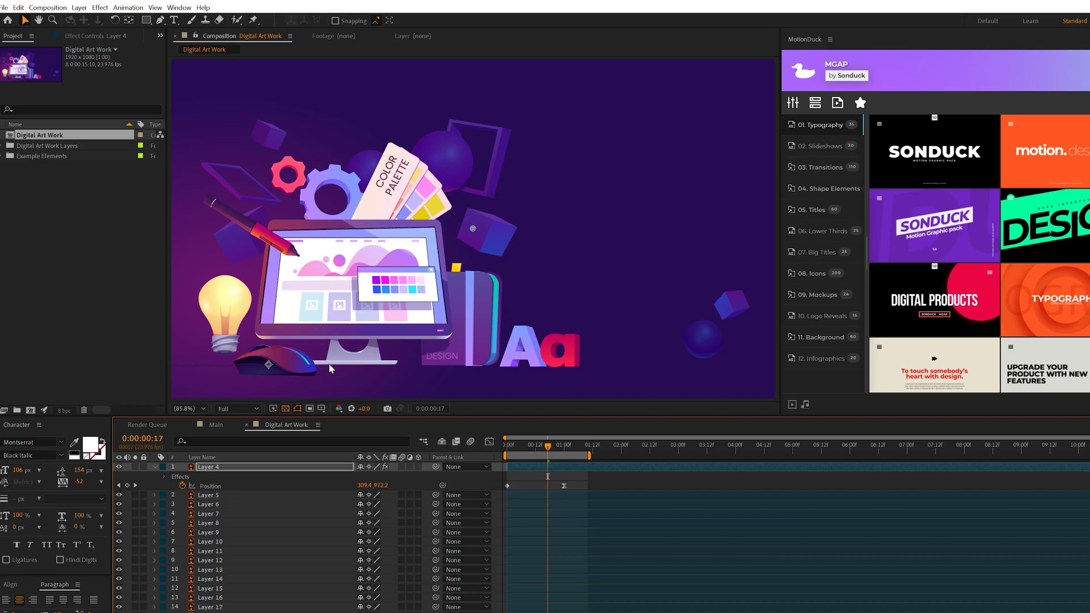
Step: At 1:18, set the Transform effect's Position to 1265, 540 to shift the mouse right
left_click(109, 37)
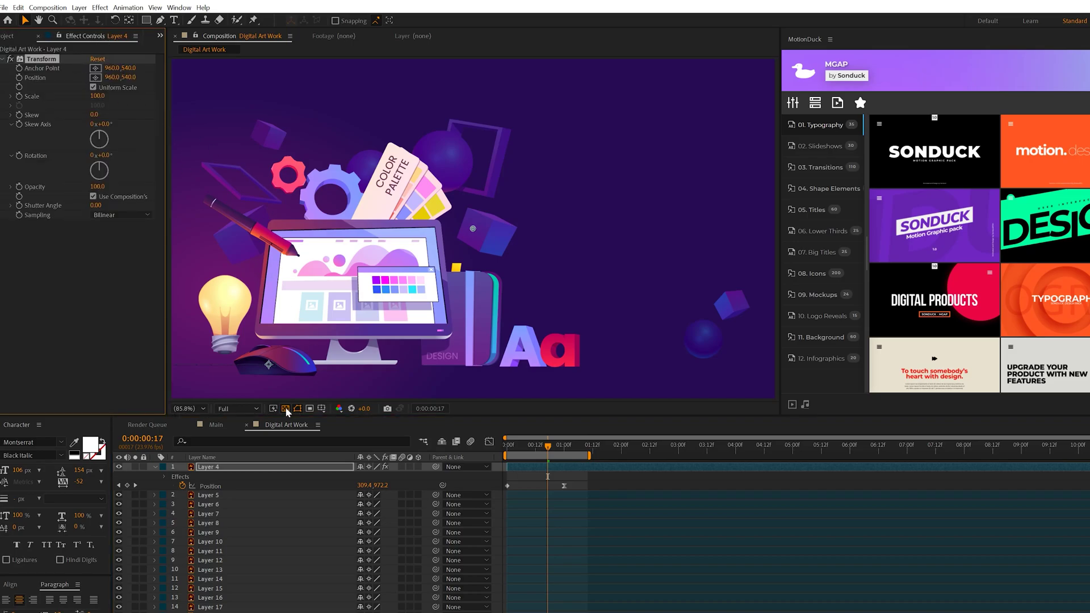
left_click(561, 446)
left_click(563, 451)
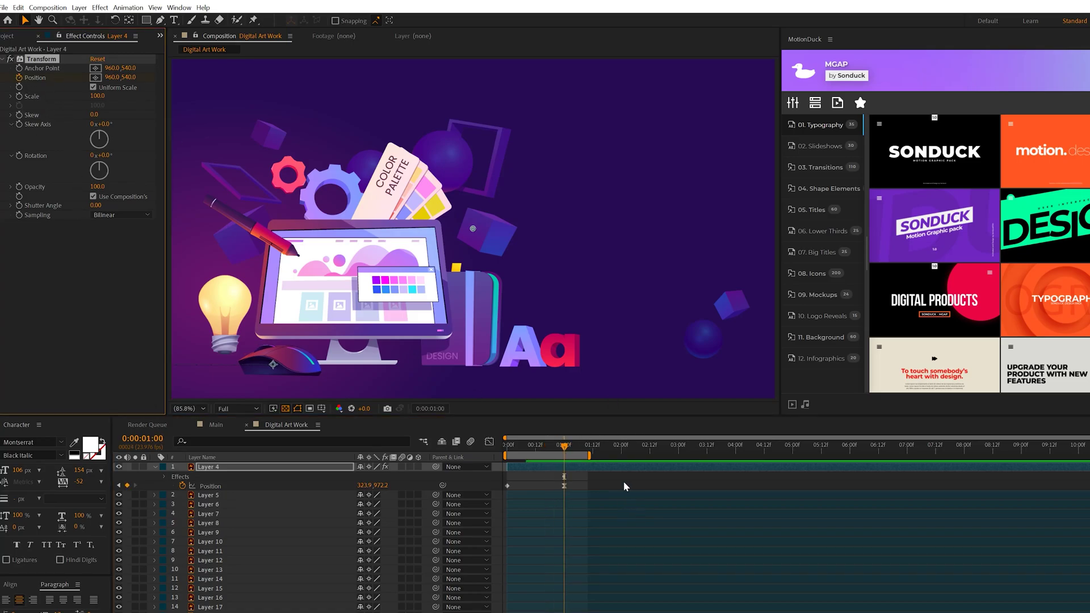
left_click(600, 449)
left_click_drag(602, 451, 608, 448)
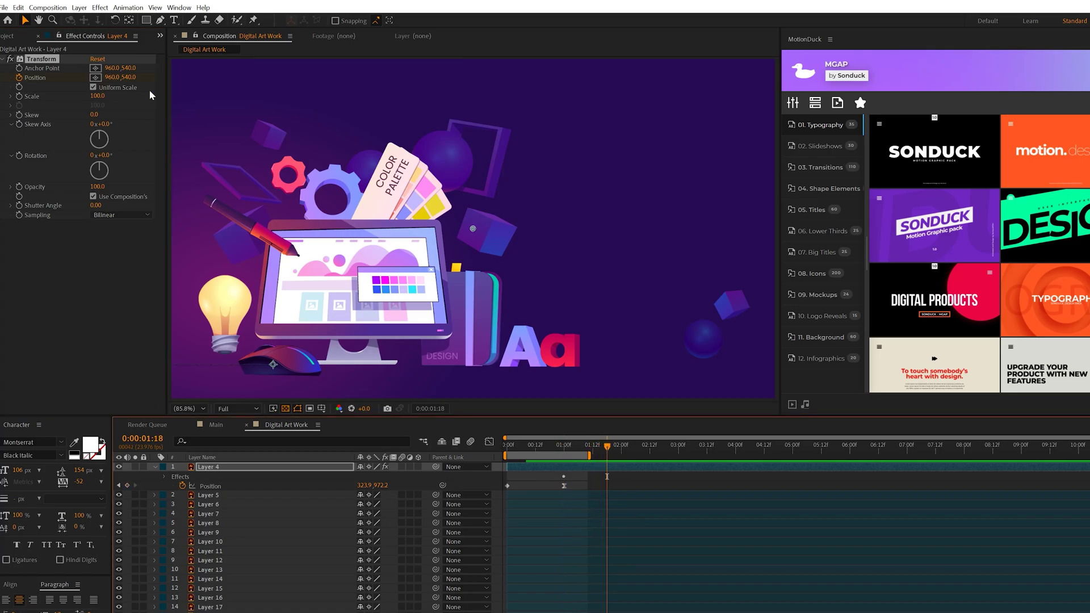
left_click_drag(110, 77, 294, 76)
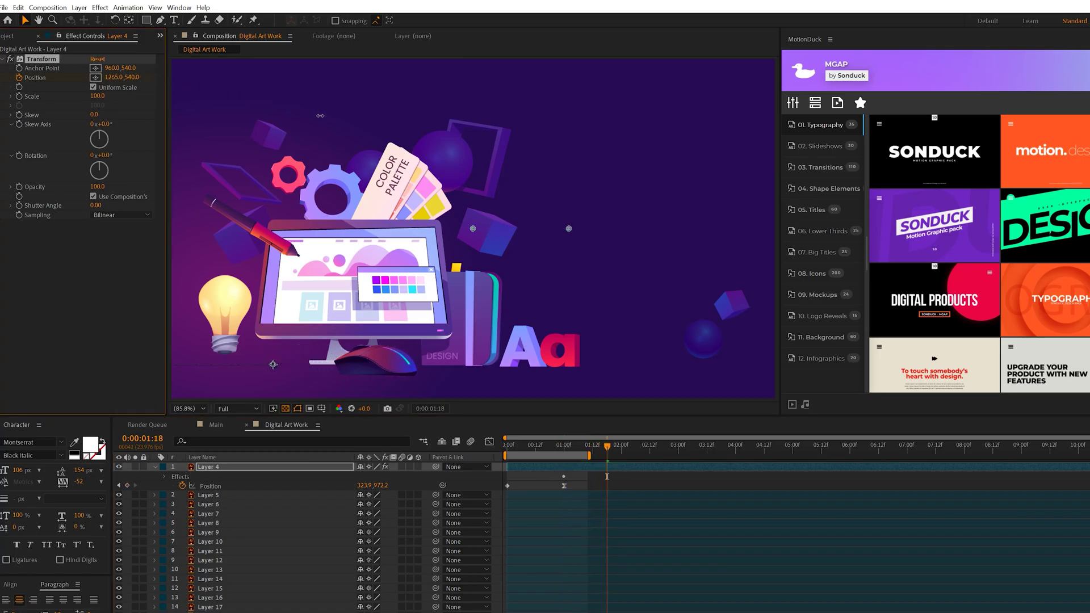
Step: Put a loopOut("pingpong") expression on Layer 4's Transform Position and preview the loop
left_click(208, 466)
key("u")
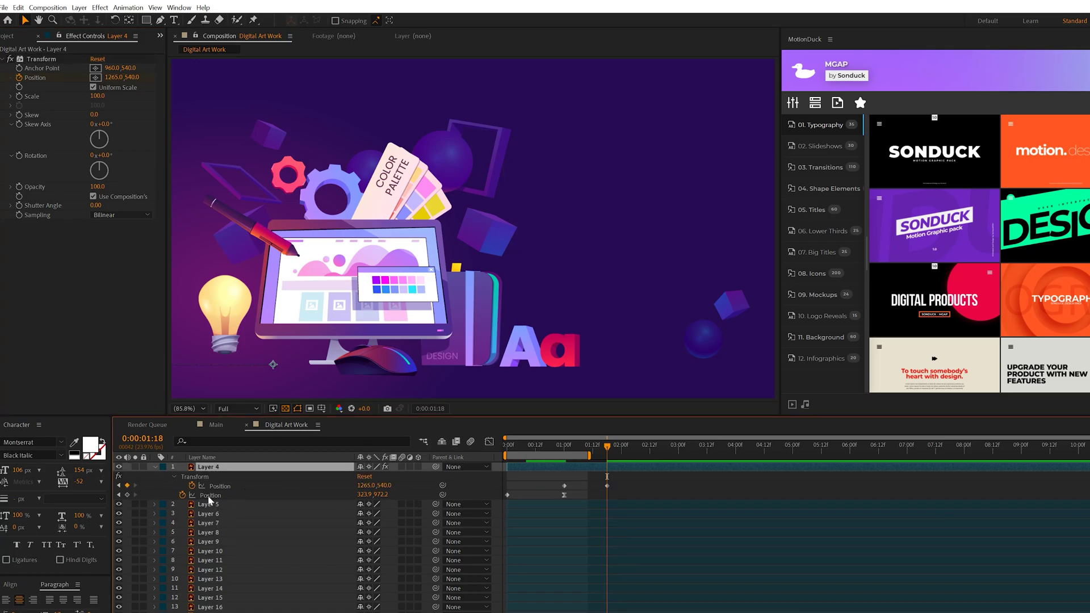
left_click(223, 485)
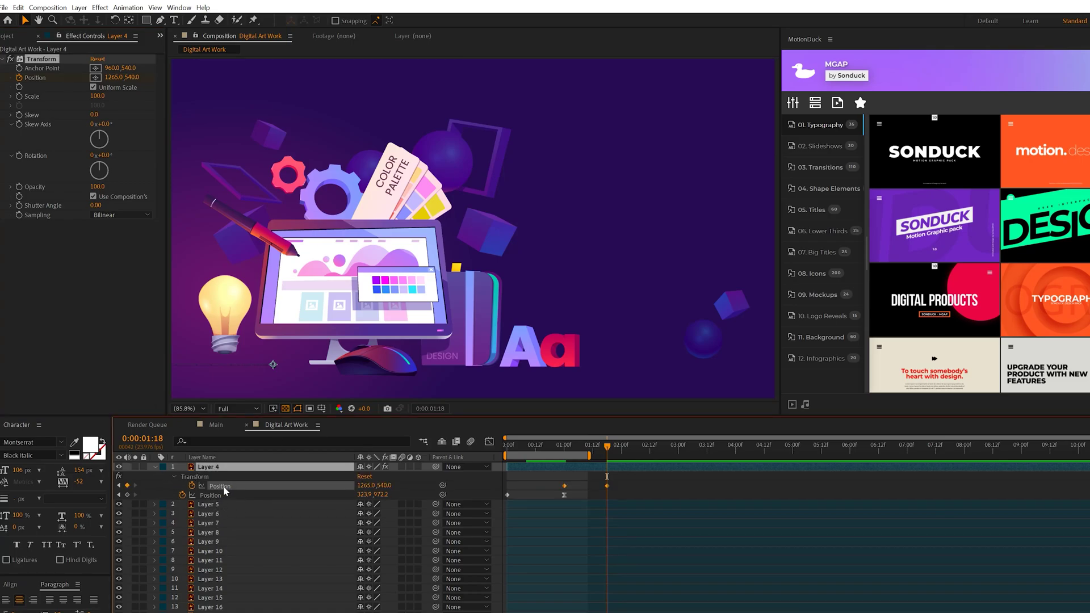
left_click(192, 486, "alt")
type("loo")
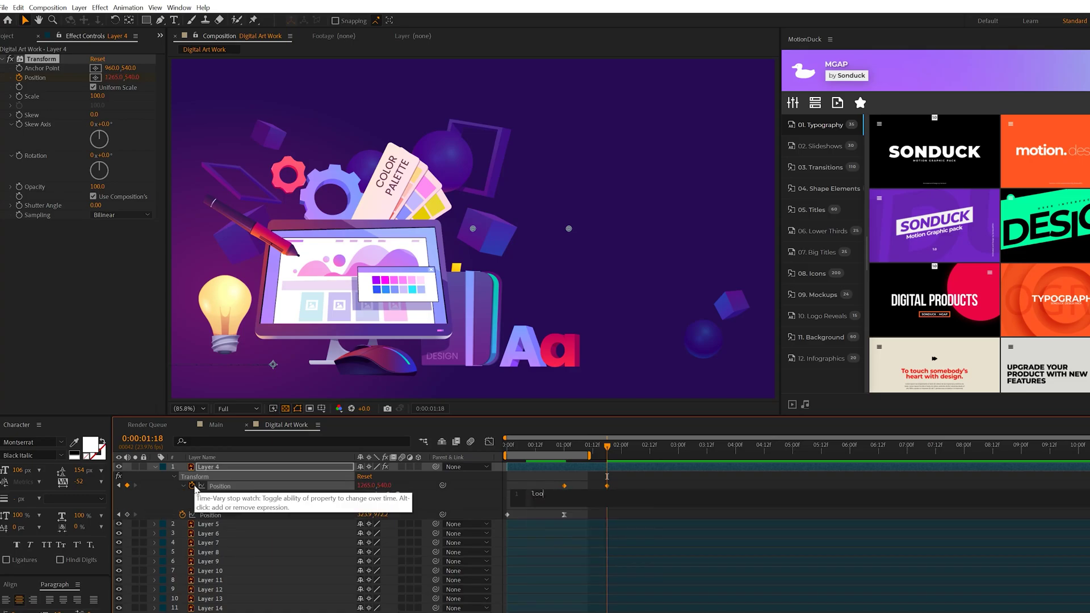
type("pOut()\"")
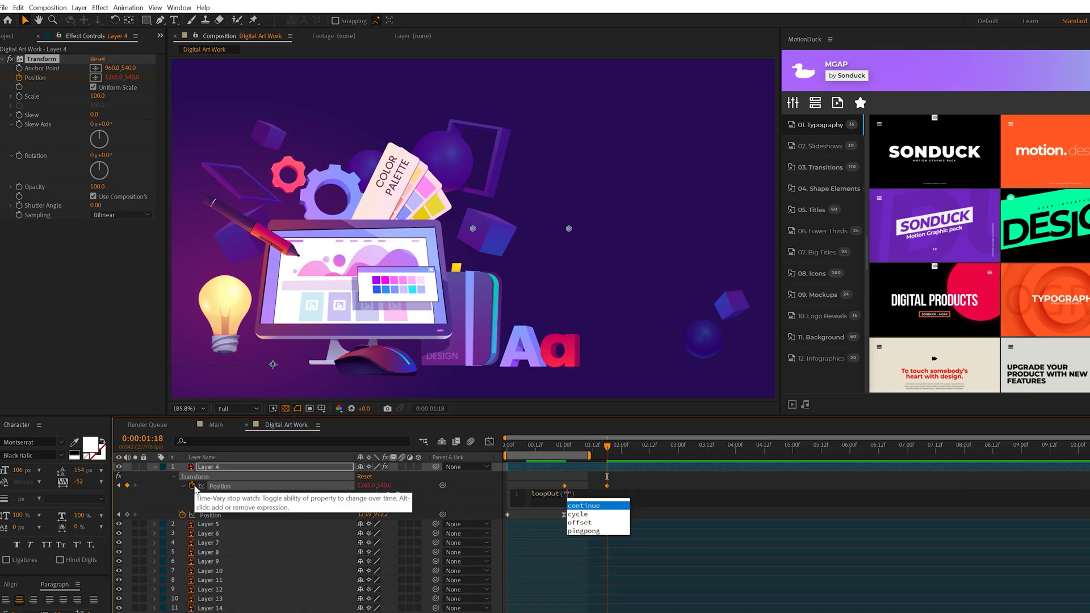
left_click(602, 534)
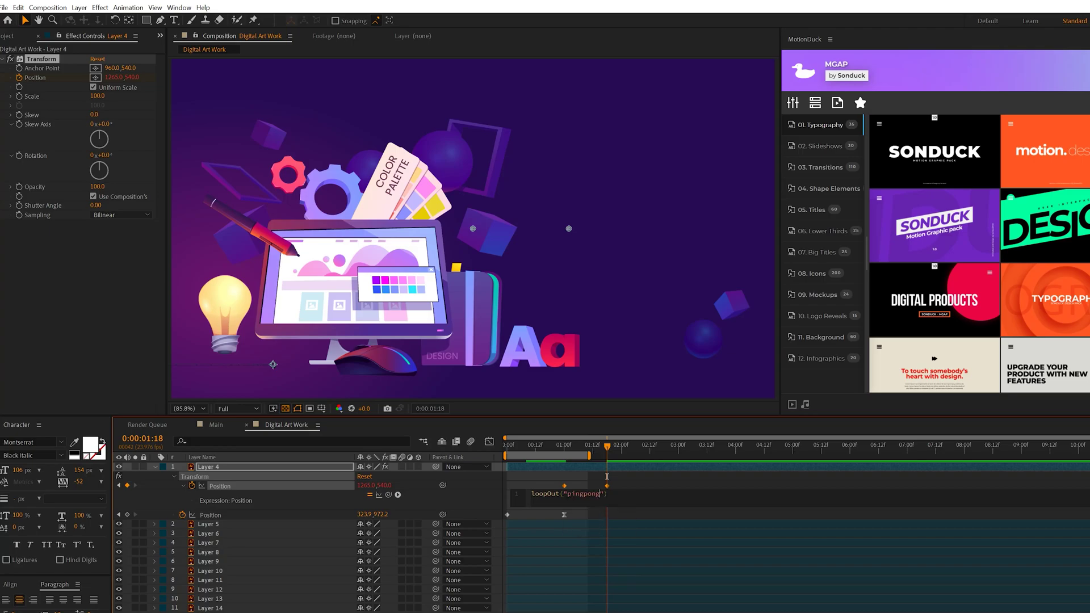
key("KP_Enter")
key("space")
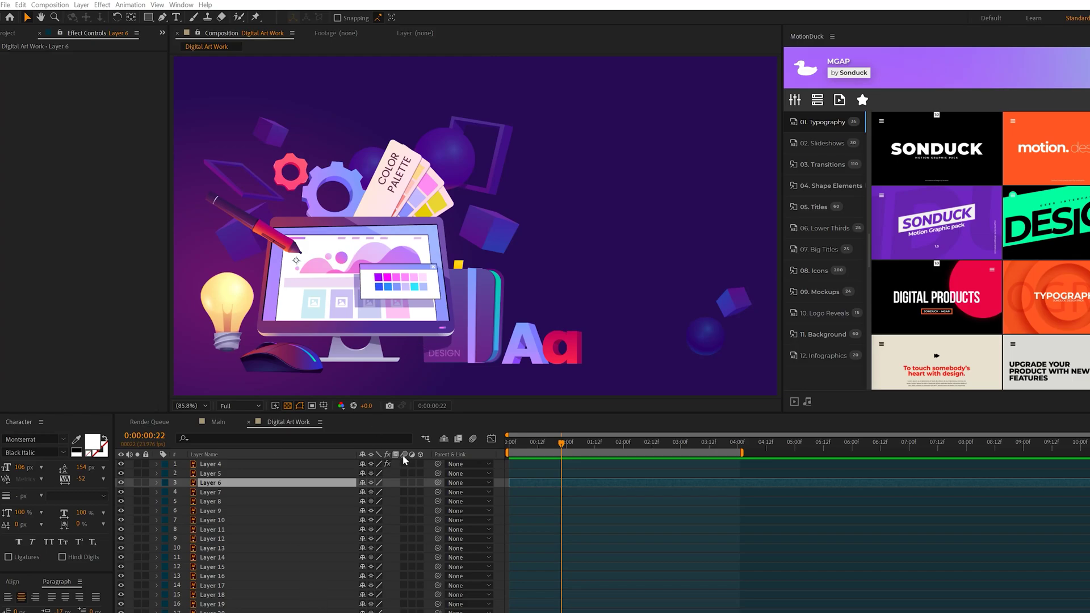
left_click_drag(403, 454, 406, 611)
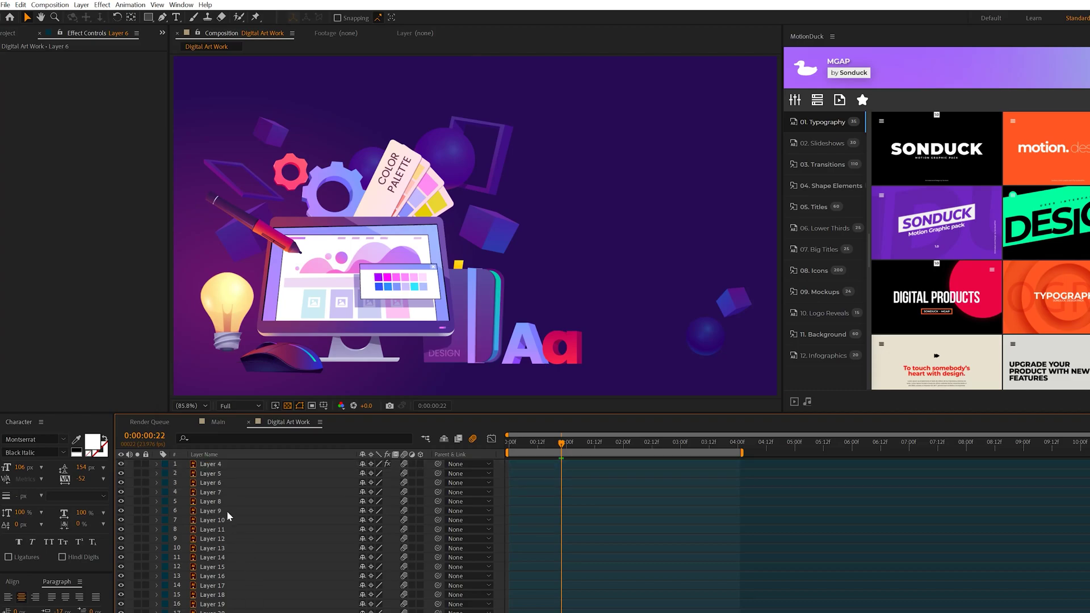
Step: Select Layer 6, briefly using the anchor-point tool before returning to Selection
left_click(211, 482)
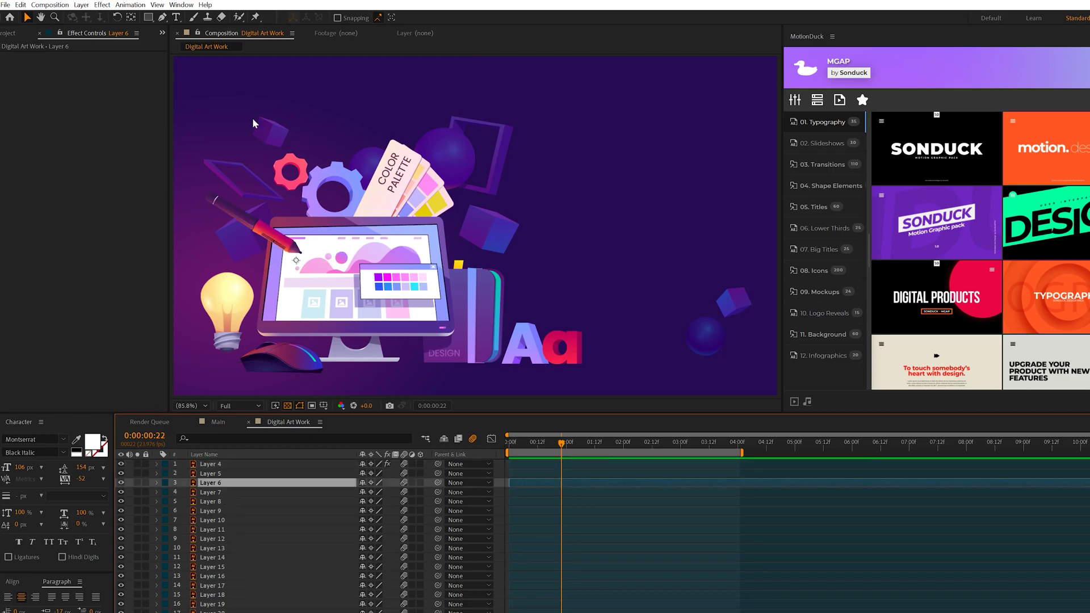
key("y")
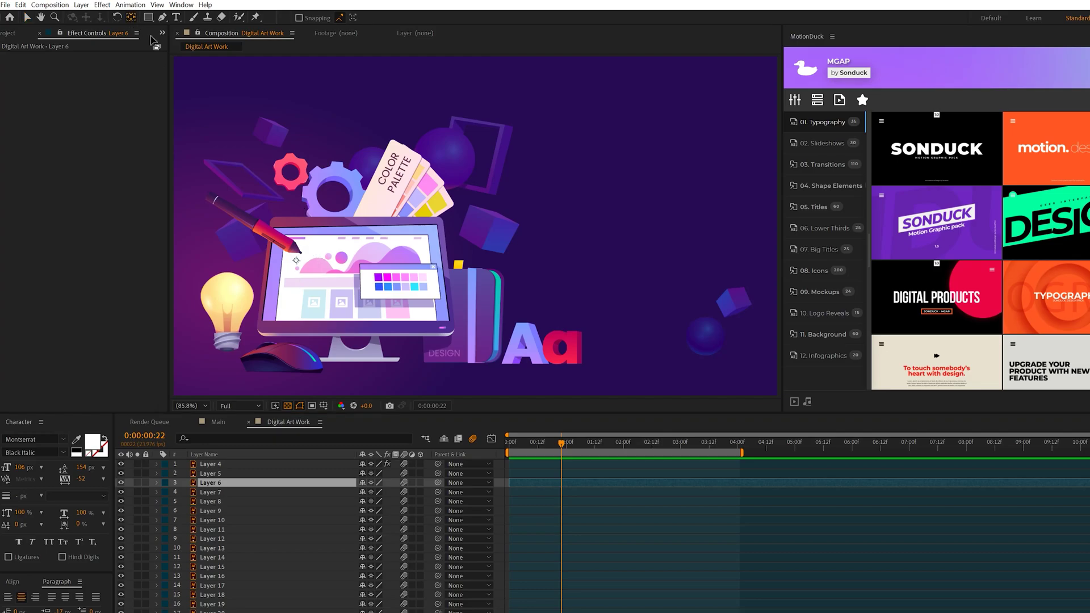
left_click(296, 262)
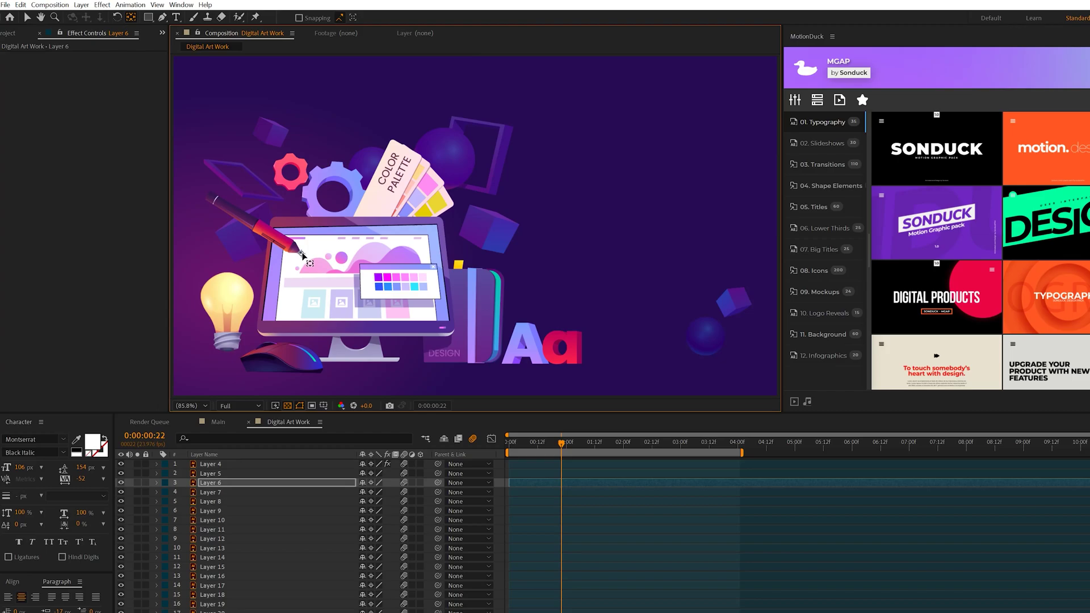
left_click(207, 484)
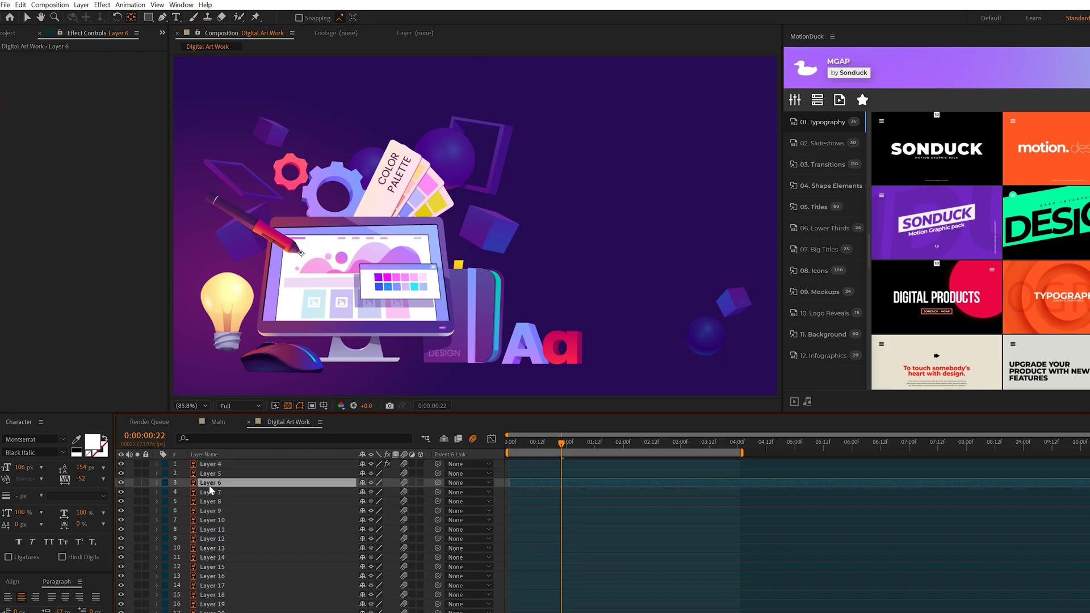
key("v")
Step: Keyframe Layer 6's Position at 1:00 and set X to -63.4 at 0:00
left_click(156, 482)
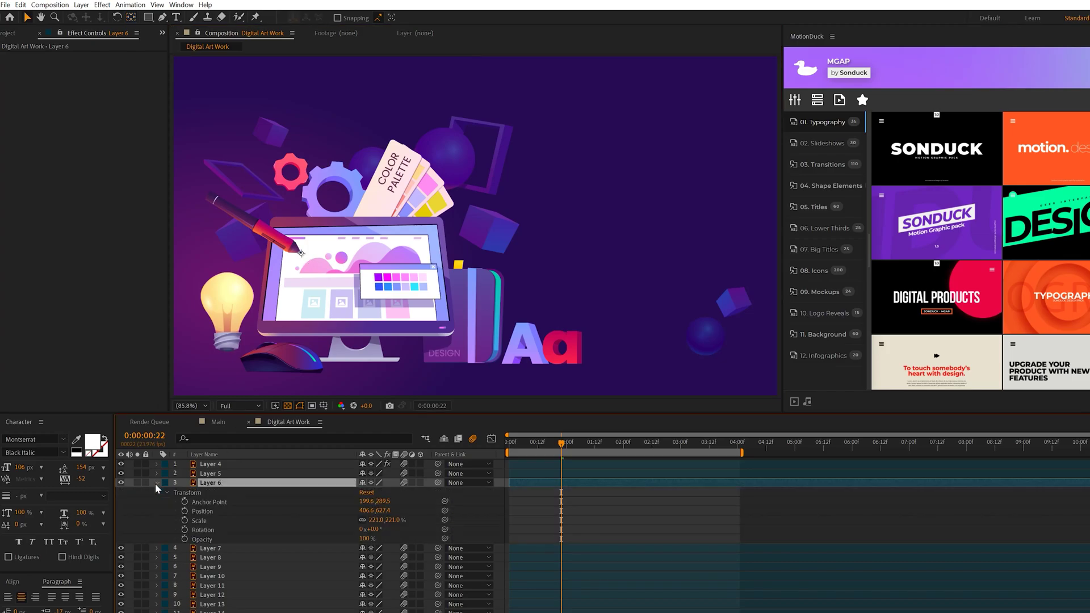
left_click_drag(541, 440, 492, 446)
left_click(184, 511)
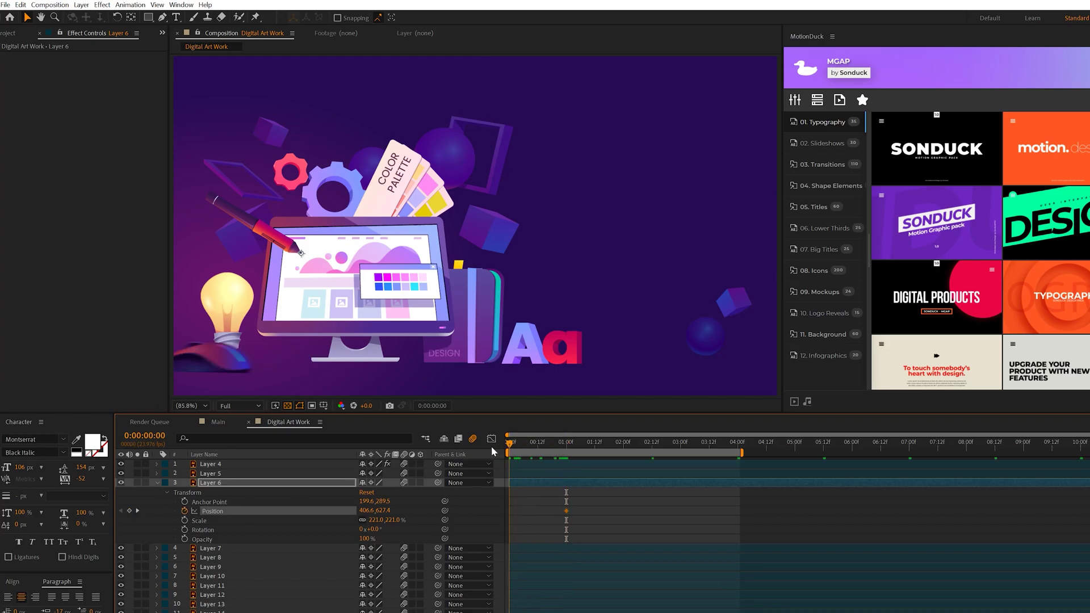
left_click_drag(366, 510, 340, 506)
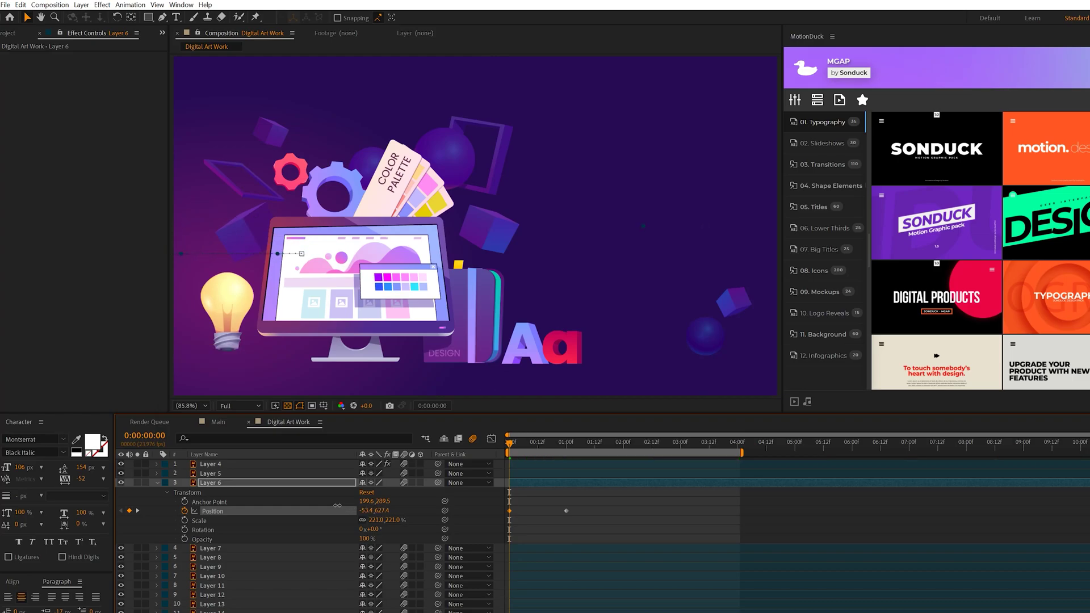
left_click_drag(522, 443, 568, 444)
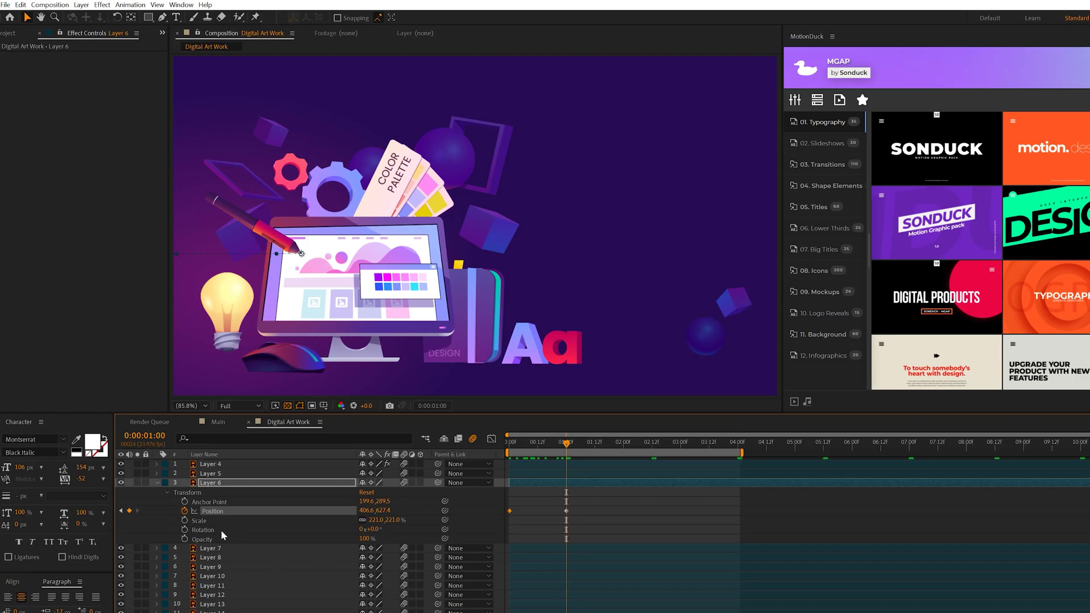
Step: Add a wiggle(2,40) expression to Layer 6's Rotation and preview from the start
left_click(185, 529, "alt")
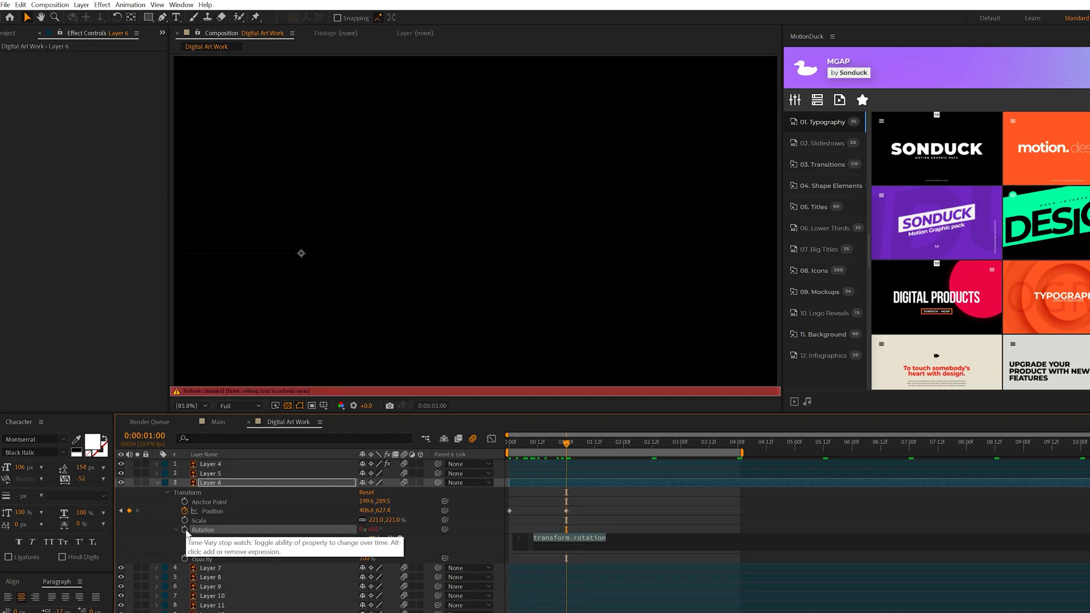
type("wigg")
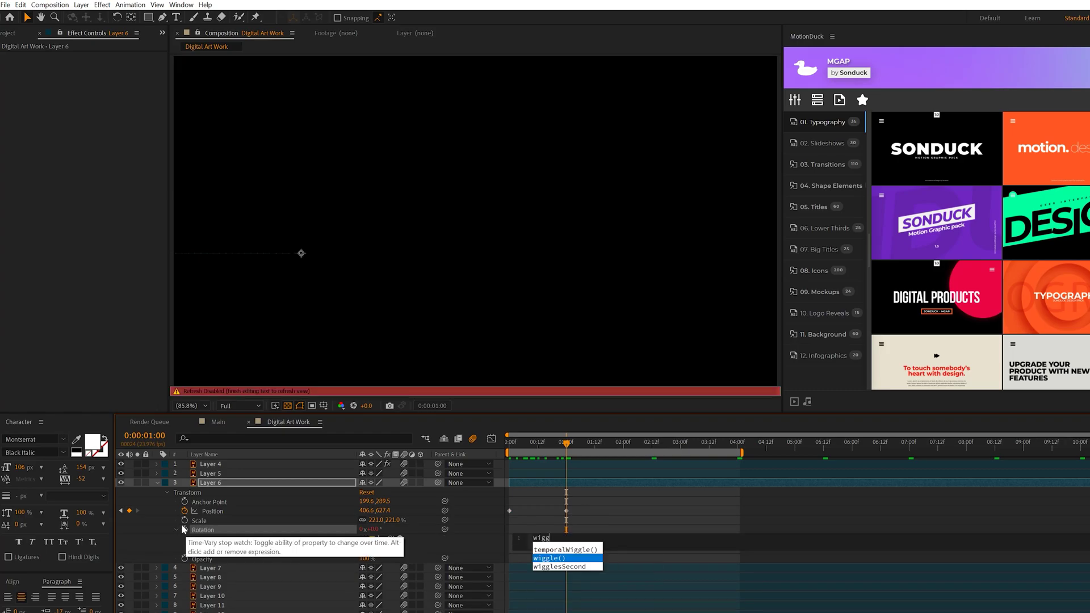
type("le")
key("Return")
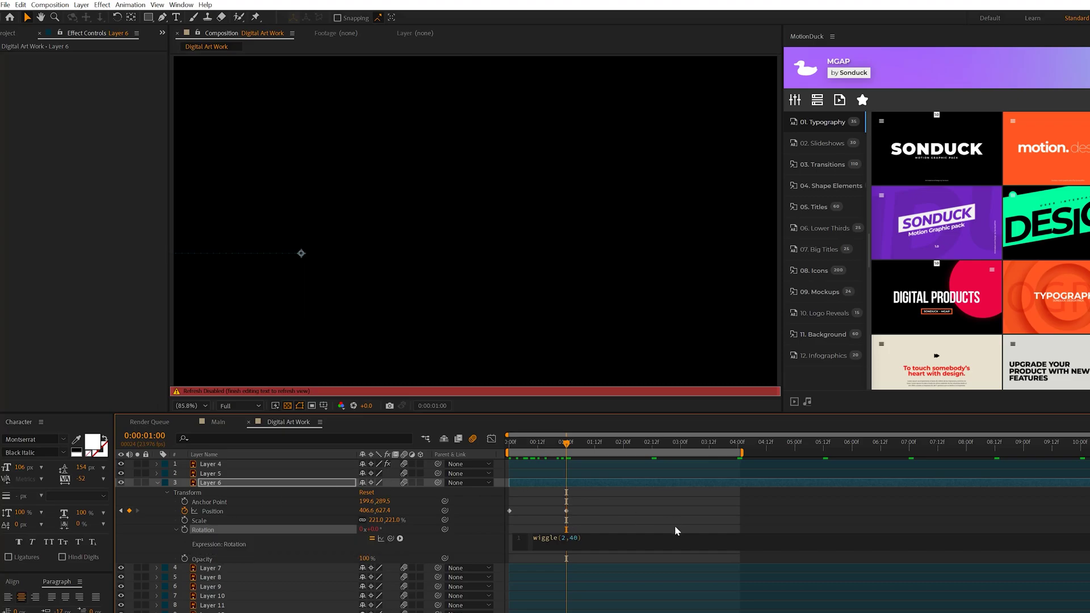
left_click(621, 512)
key("Home")
key("space")
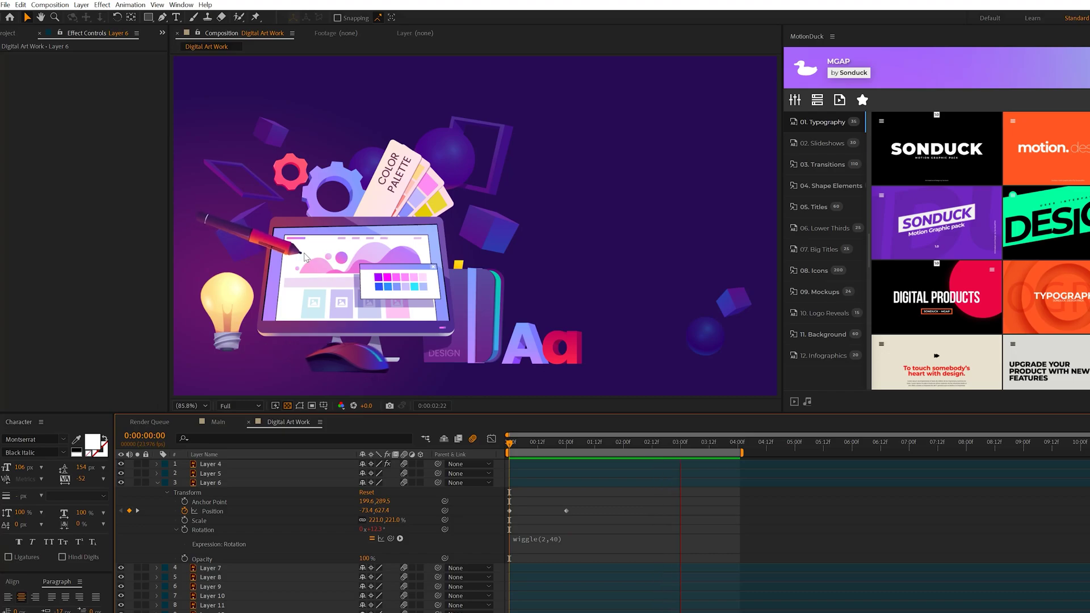
left_click(157, 483)
left_click(156, 493)
Step: Keyframe Layer 7's Scale at 221% near 1:00 and 0% at 0:00
left_click(121, 491)
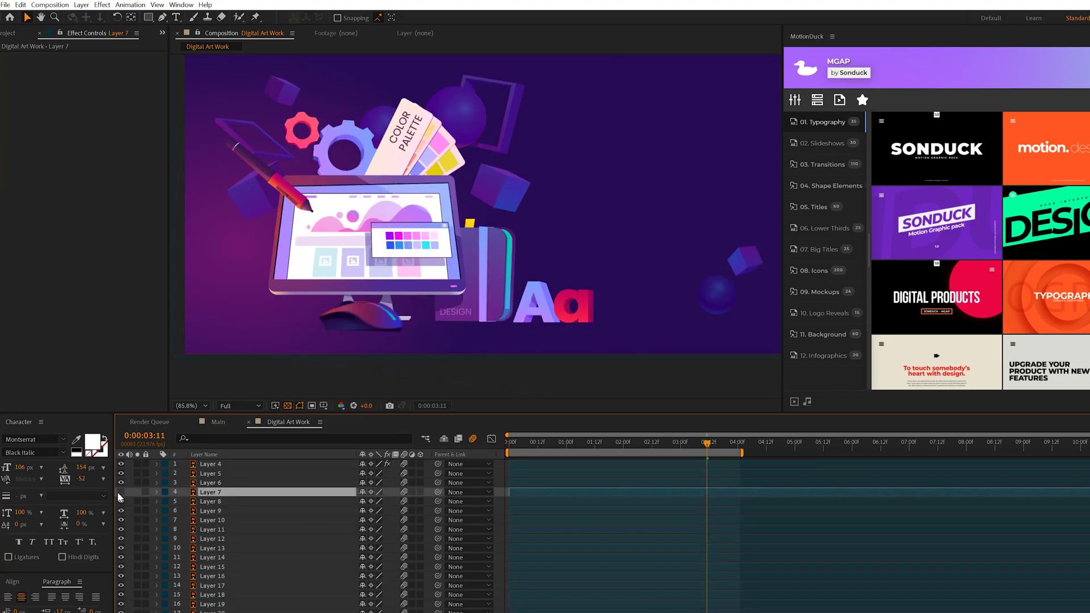
left_click(121, 492)
key("Home")
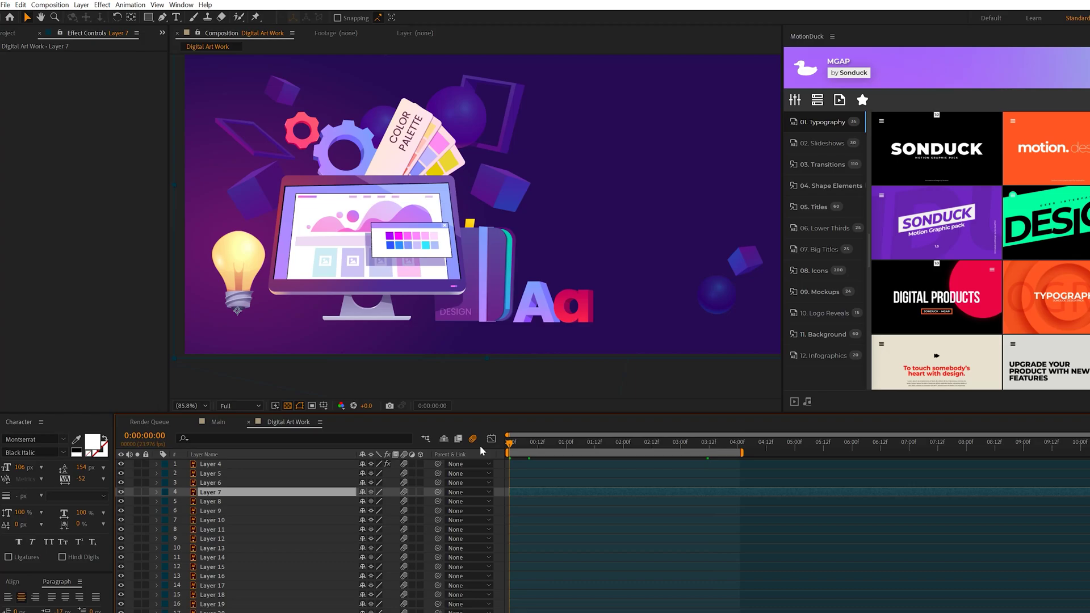
key("s")
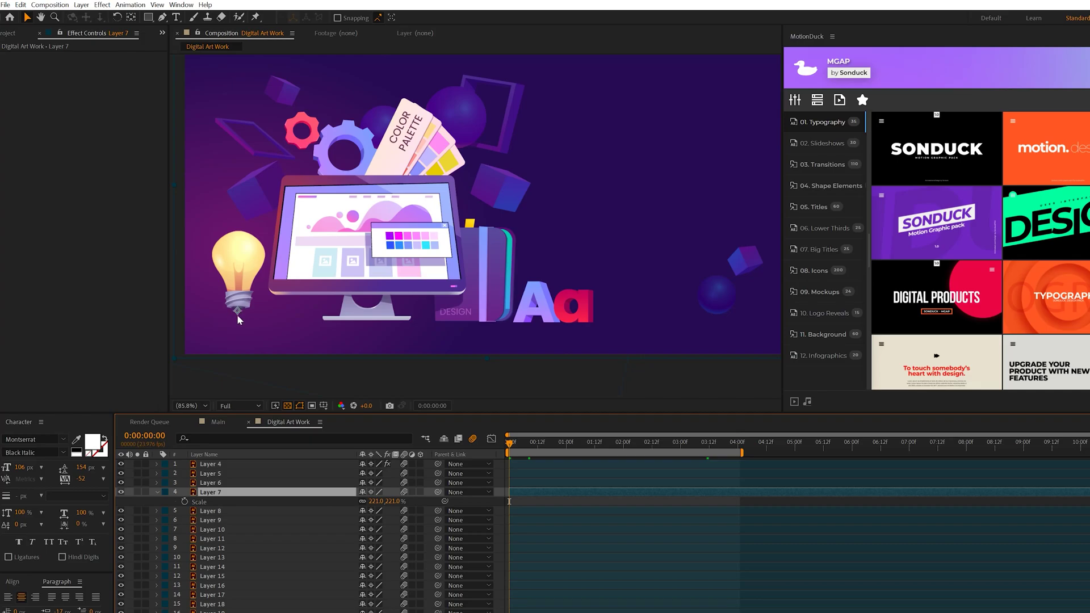
left_click(184, 501)
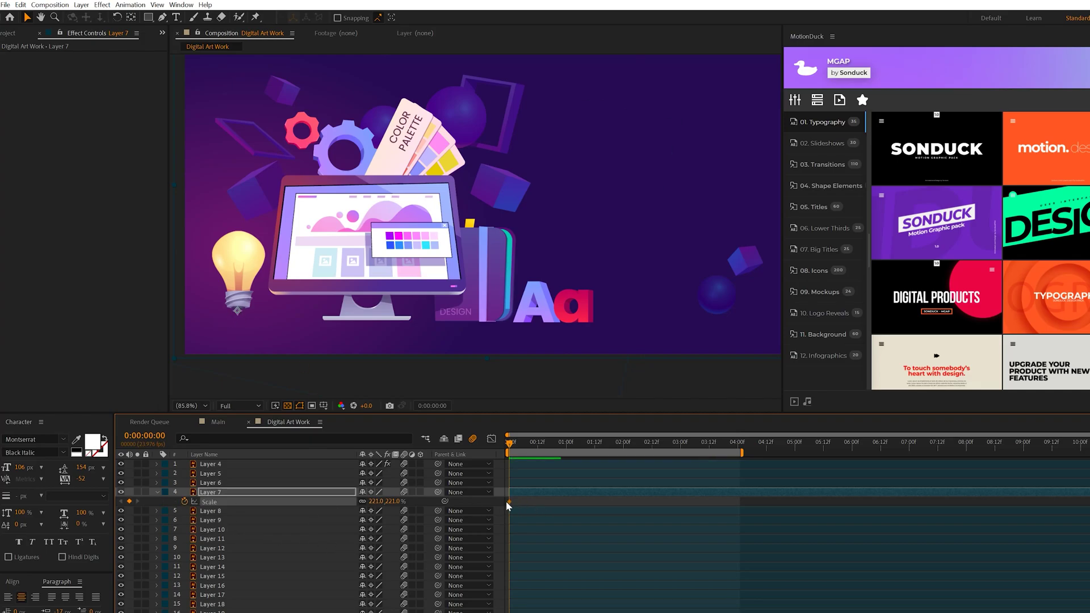
left_click_drag(516, 502, 562, 502)
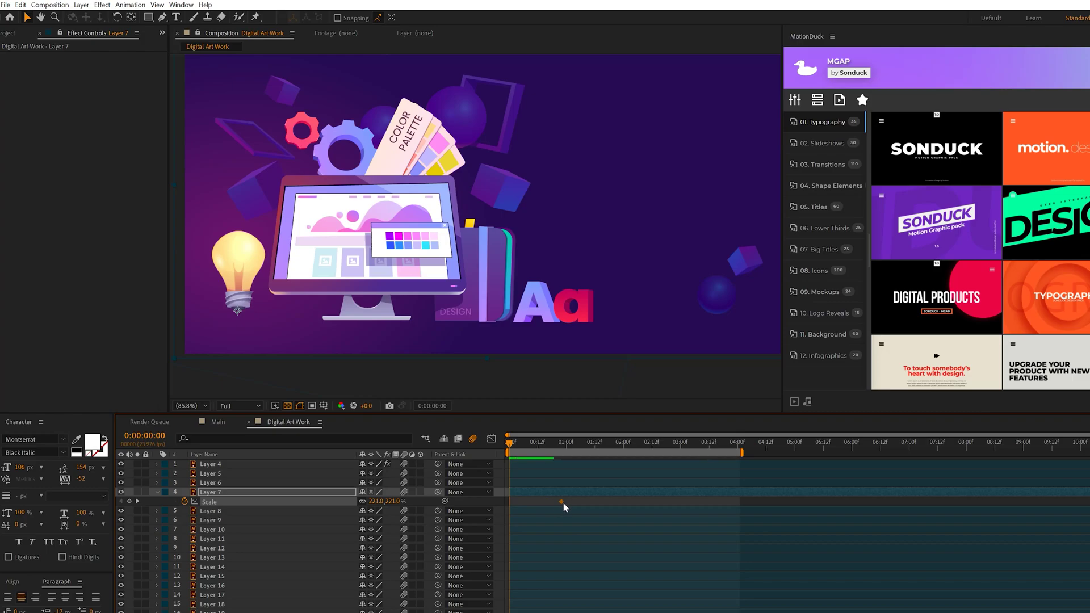
left_click(375, 501)
type("0")
key("Return")
Step: Add a 230.2% overshoot Scale keyframe just before 1:00 and preview the pop
key("space")
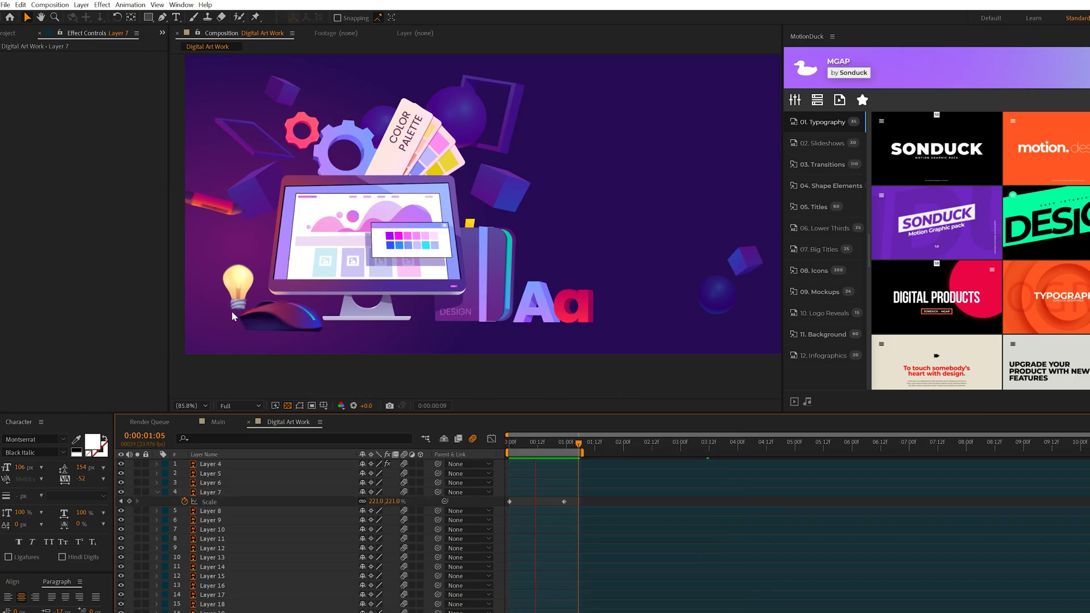
left_click(566, 443)
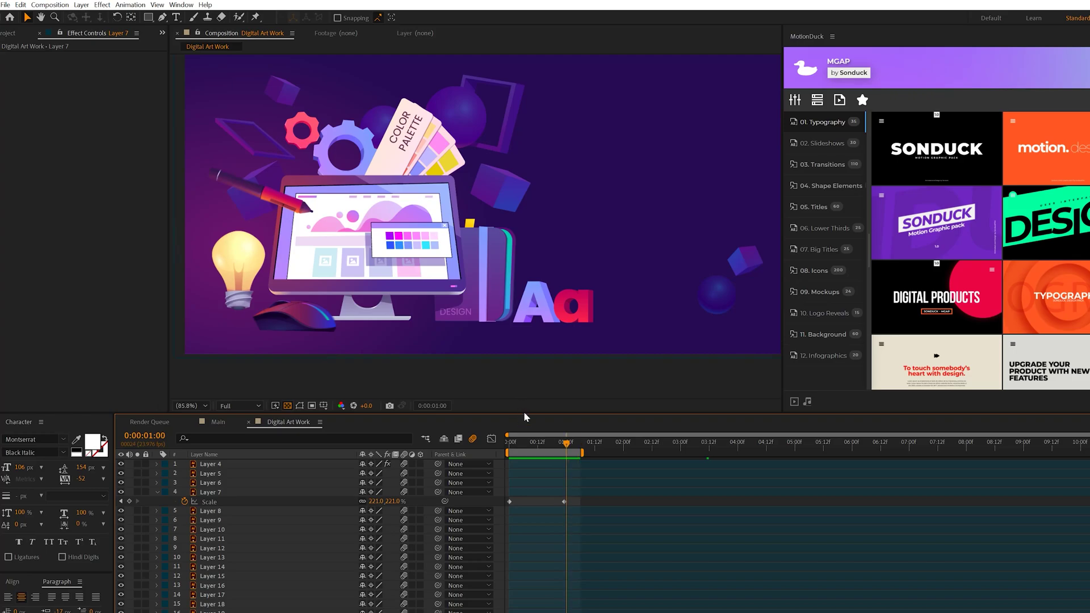
left_click_drag(564, 444, 557, 445)
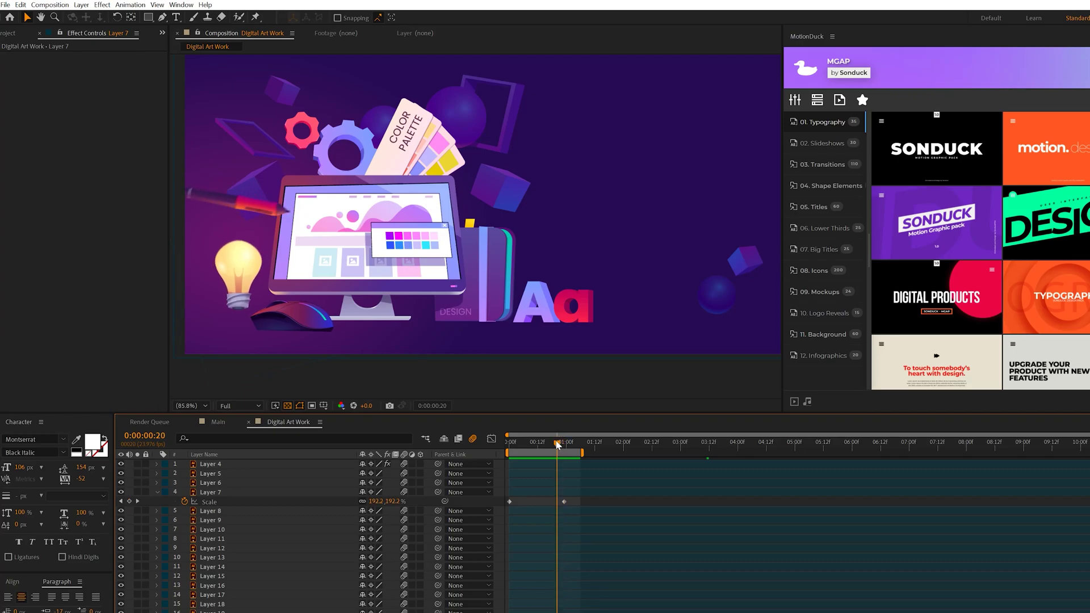
left_click_drag(379, 501, 397, 501)
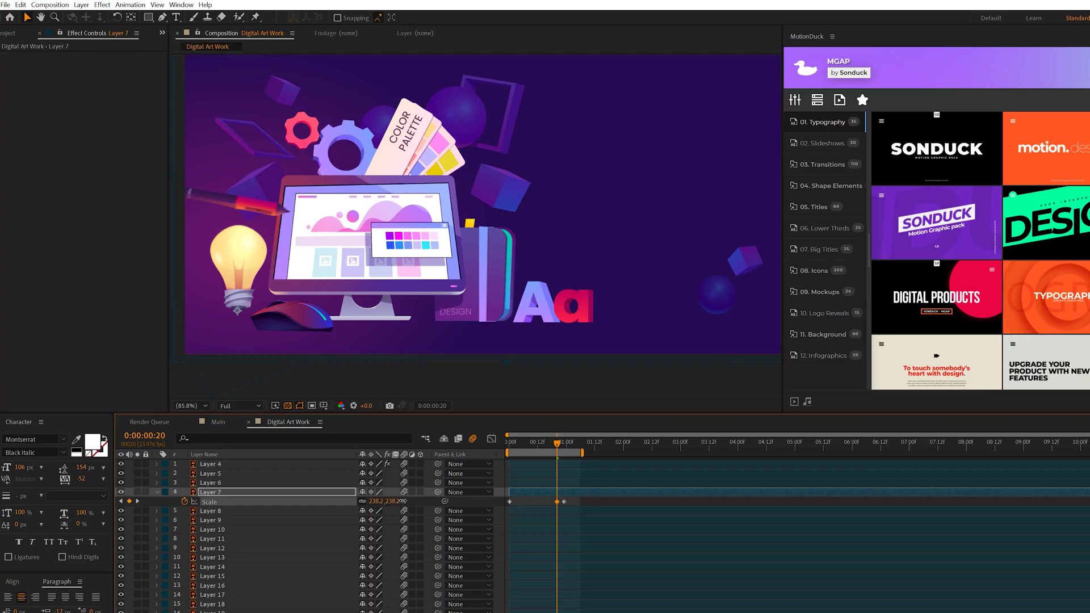
key("space")
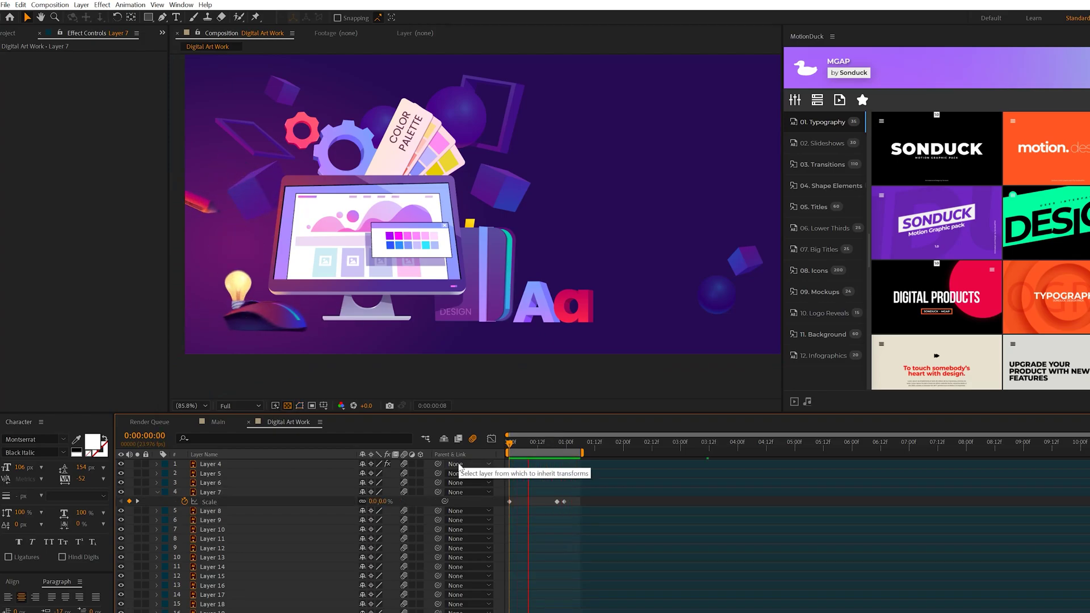
left_click_drag(579, 499, 546, 505)
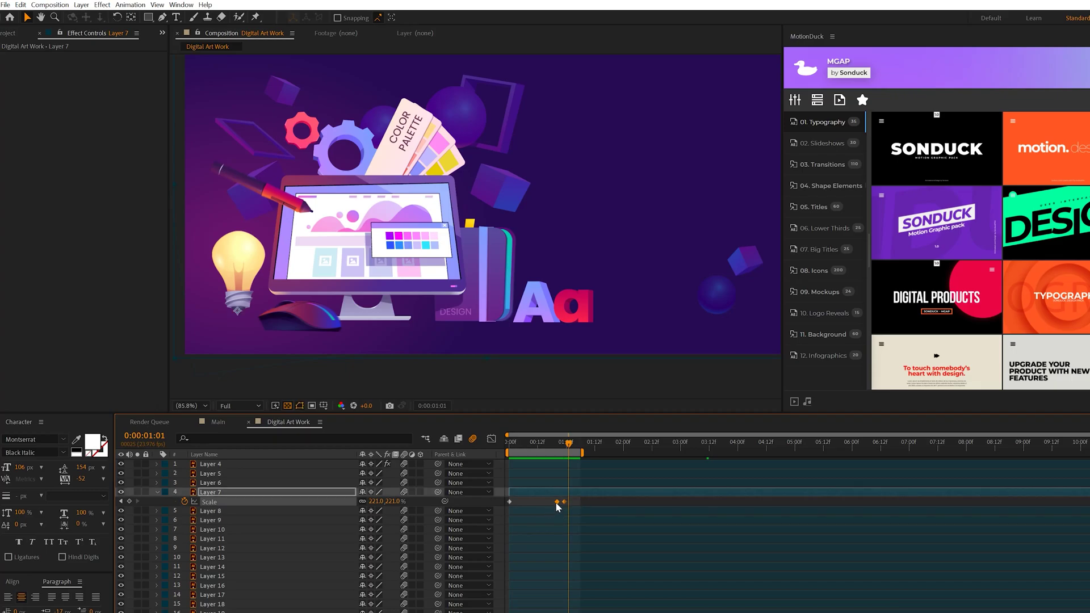
left_click(511, 442)
key("space")
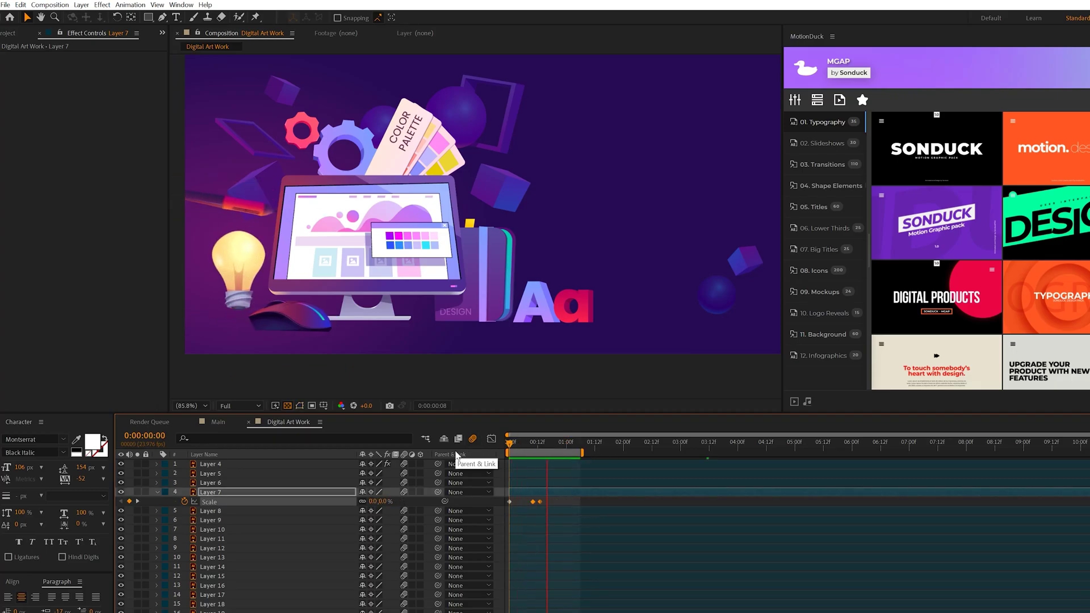
Step: Apply Effect > Color Correction > Brightness & Contrast to Layer 7
left_click(221, 495)
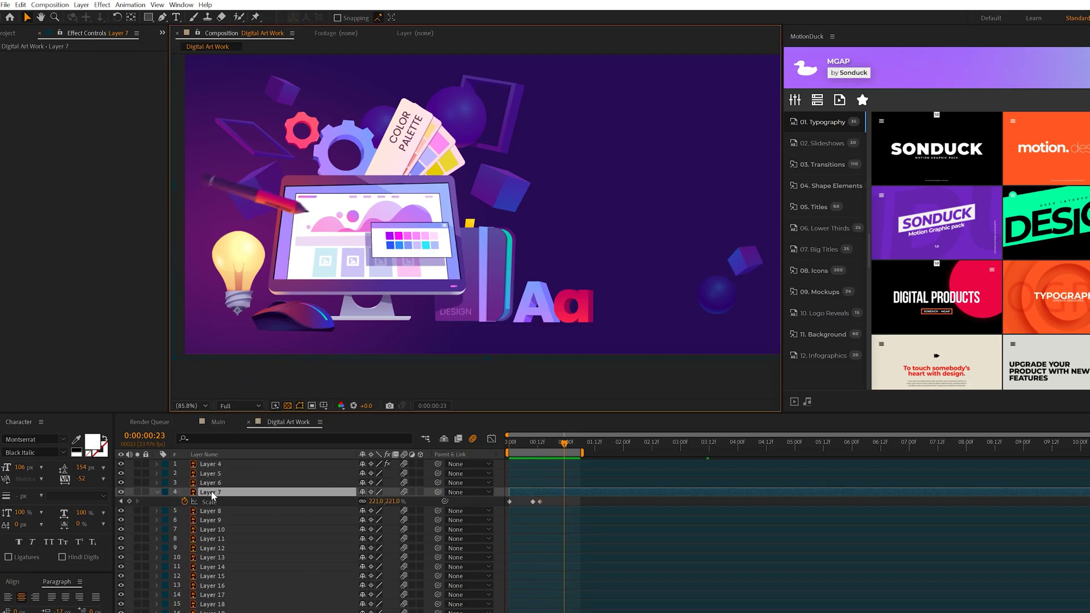
left_click(102, 5)
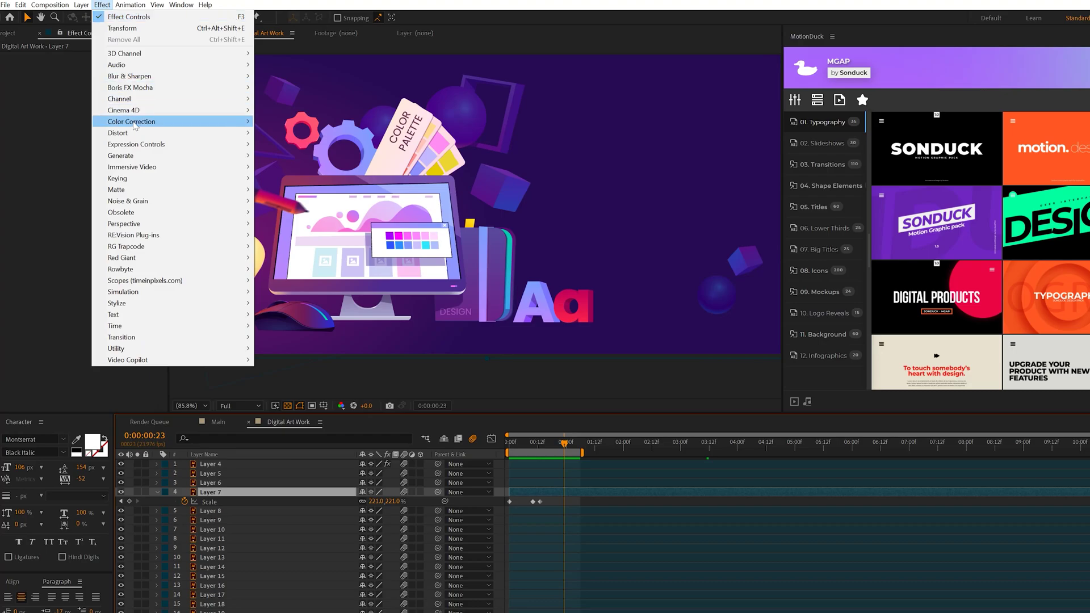
mouse_move(135, 126)
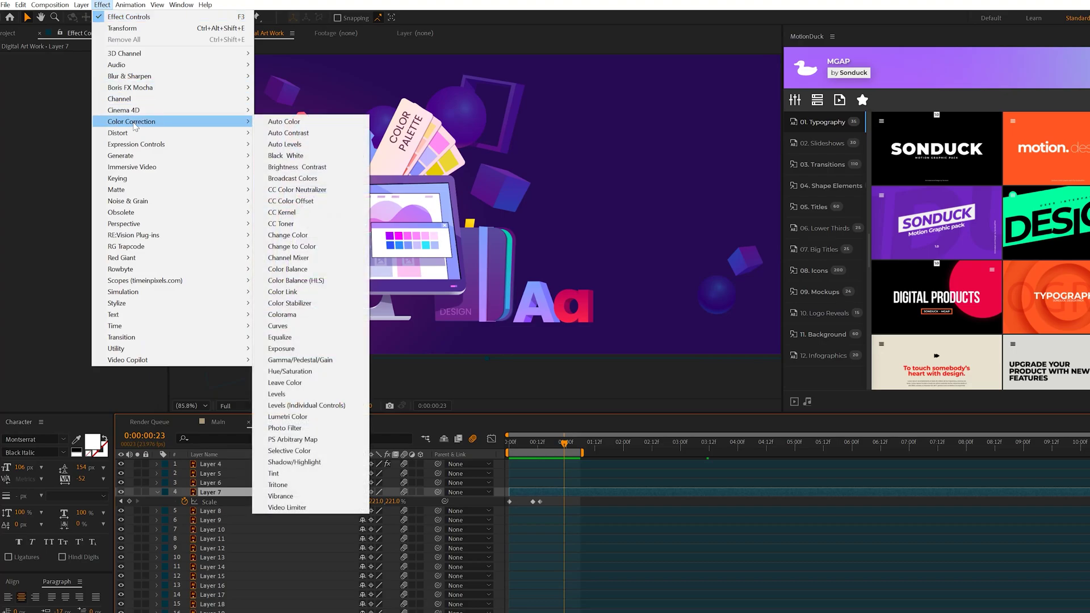
left_click(299, 166)
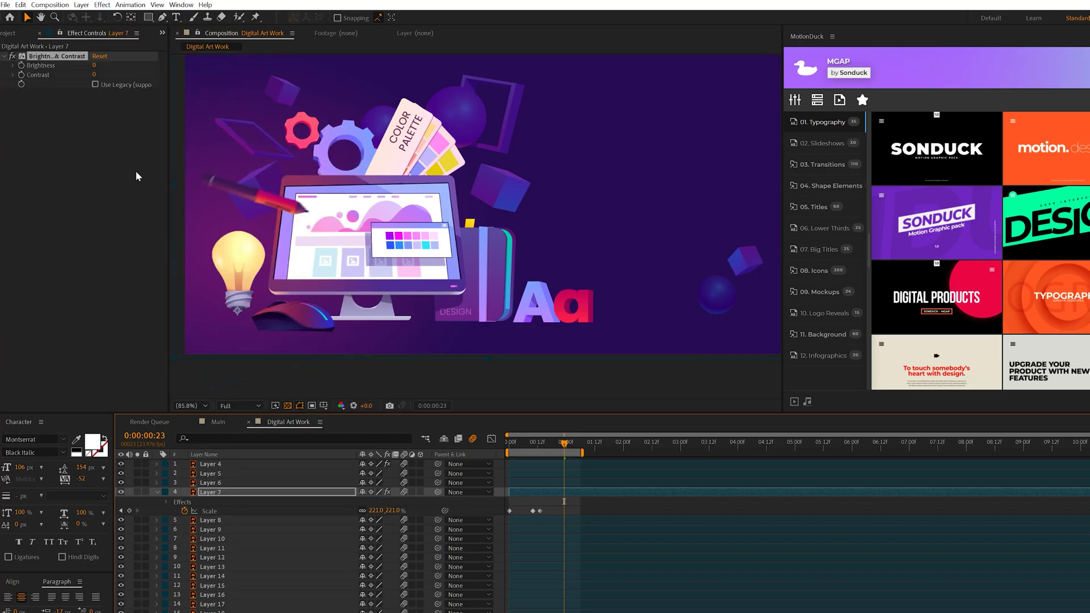
Step: Make the Brightness flicker with a wiggle(2,50) expression
left_click(21, 66, "alt")
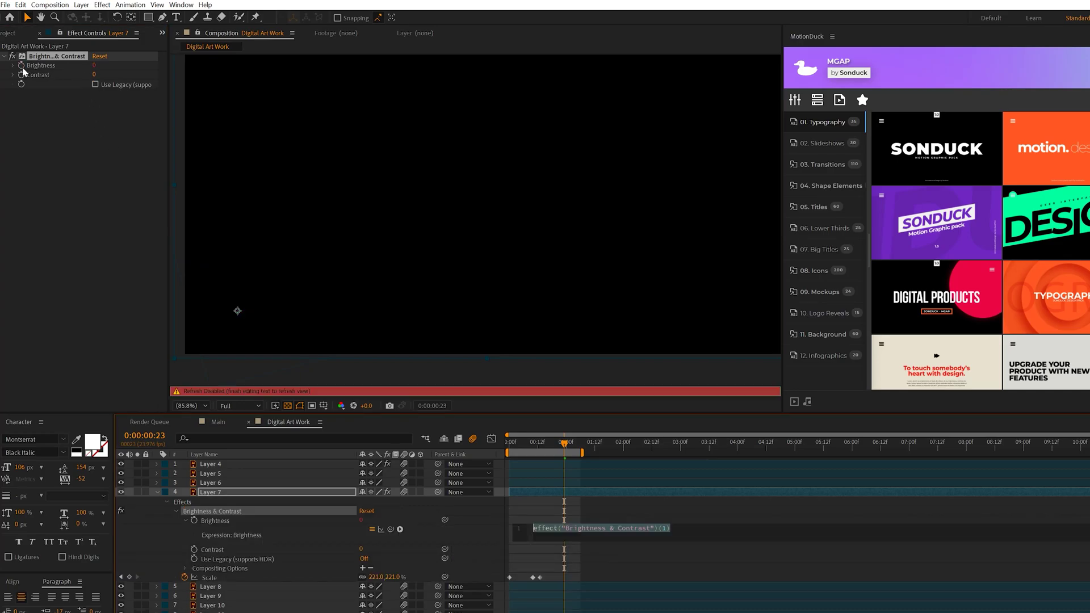
type("wiggle(2,50")
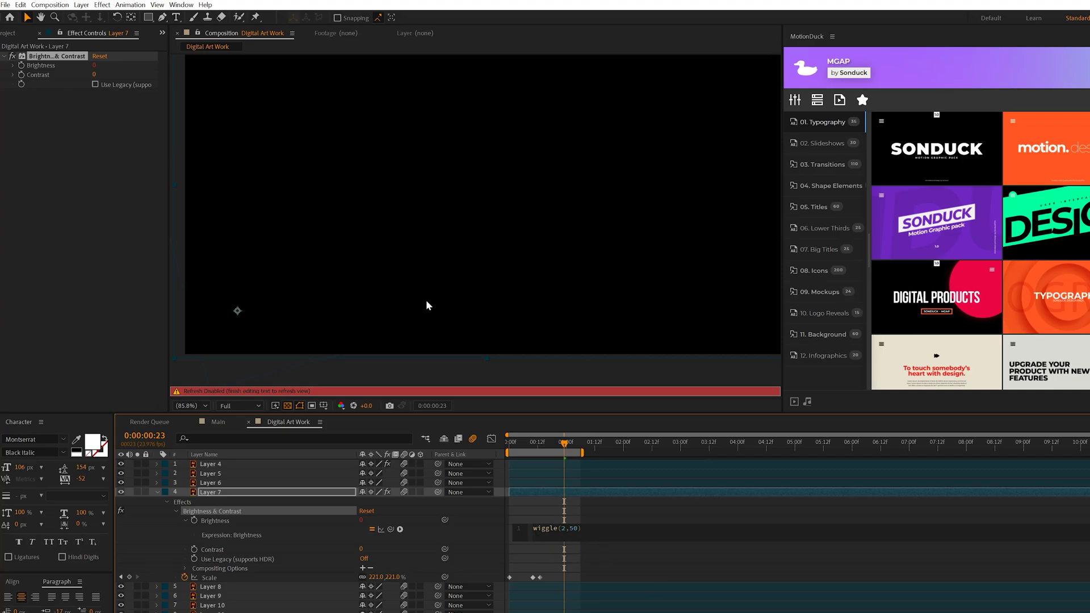
left_click(634, 564)
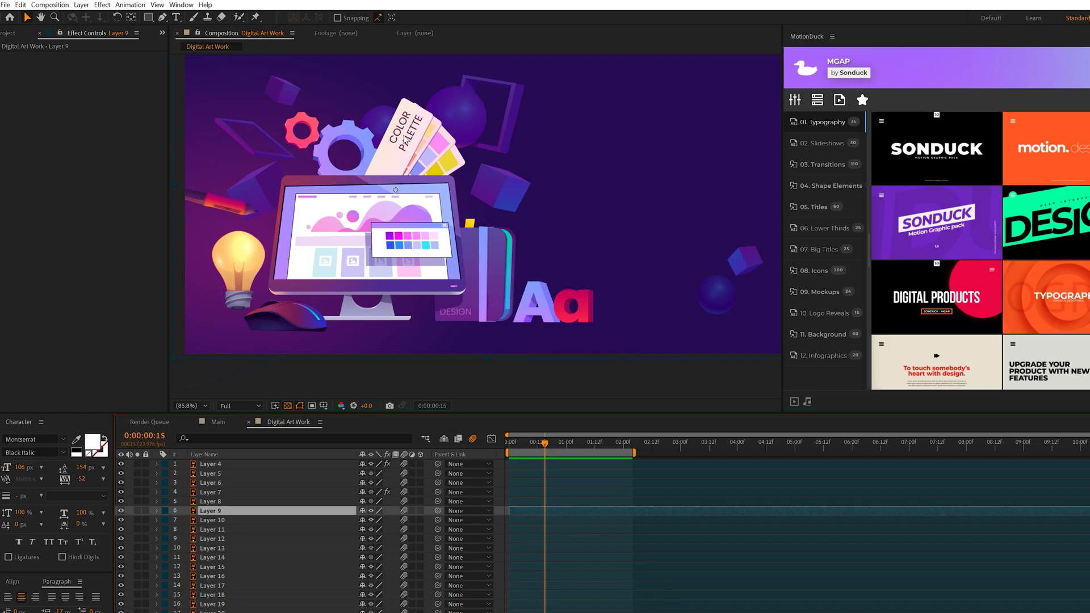
Step: Keyframe Layer 9's Rotation at 0° at 1:00 and 42° at 0:00
left_click(121, 511)
left_click(121, 511)
key("r")
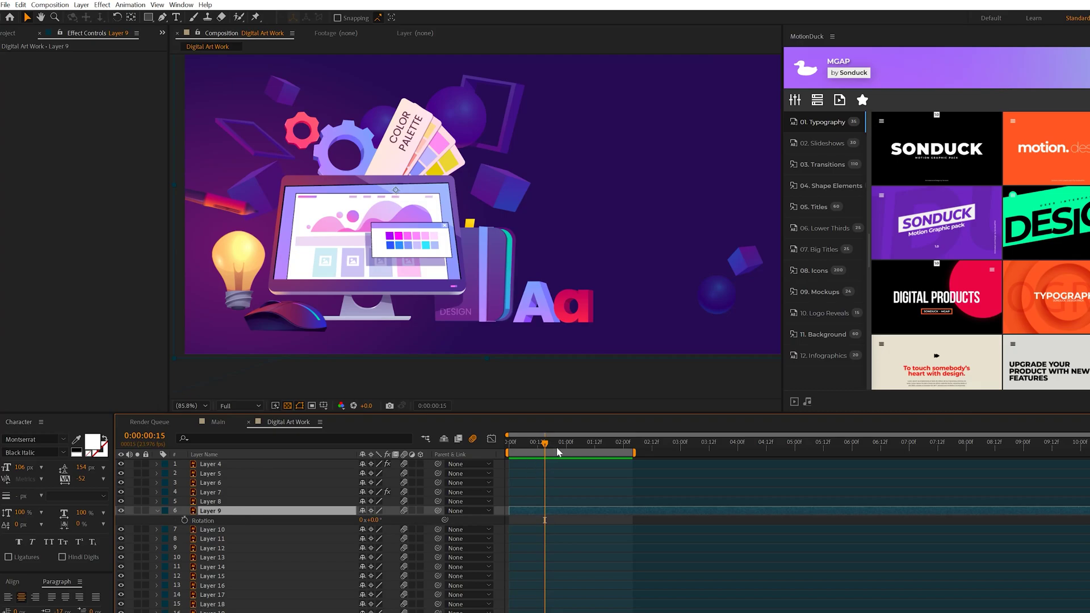
left_click(567, 447)
left_click(184, 520)
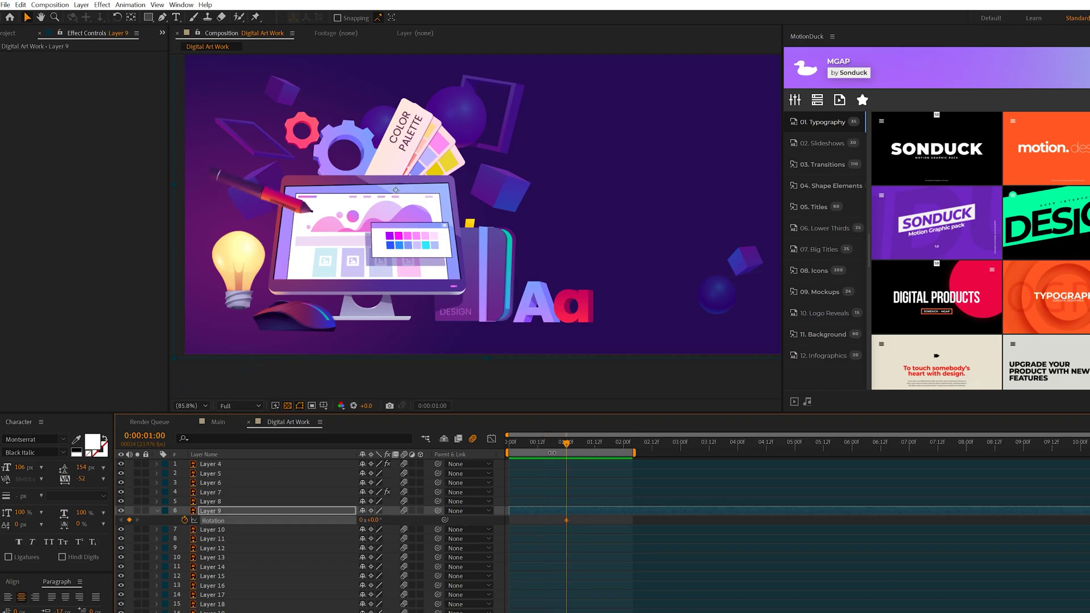
key("Home")
left_click(371, 520)
type("28")
key("Return")
left_click_drag(371, 520, 395, 521)
Step: Keyframe Layer 9's Scale at 221% at 1:00 and 0% at 0:00, then preview
key("shift+s")
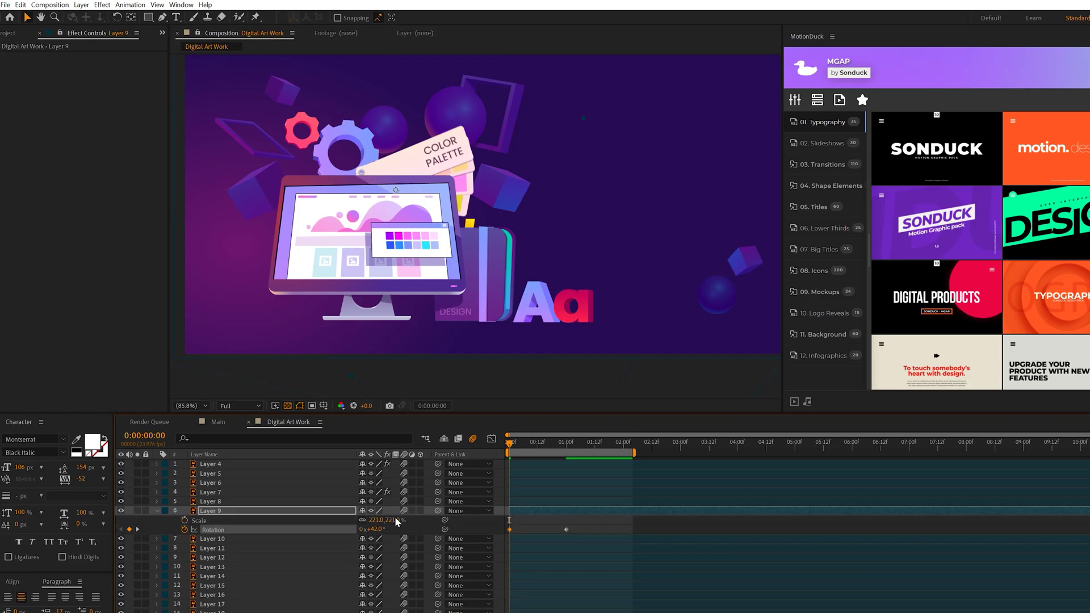
left_click(184, 520)
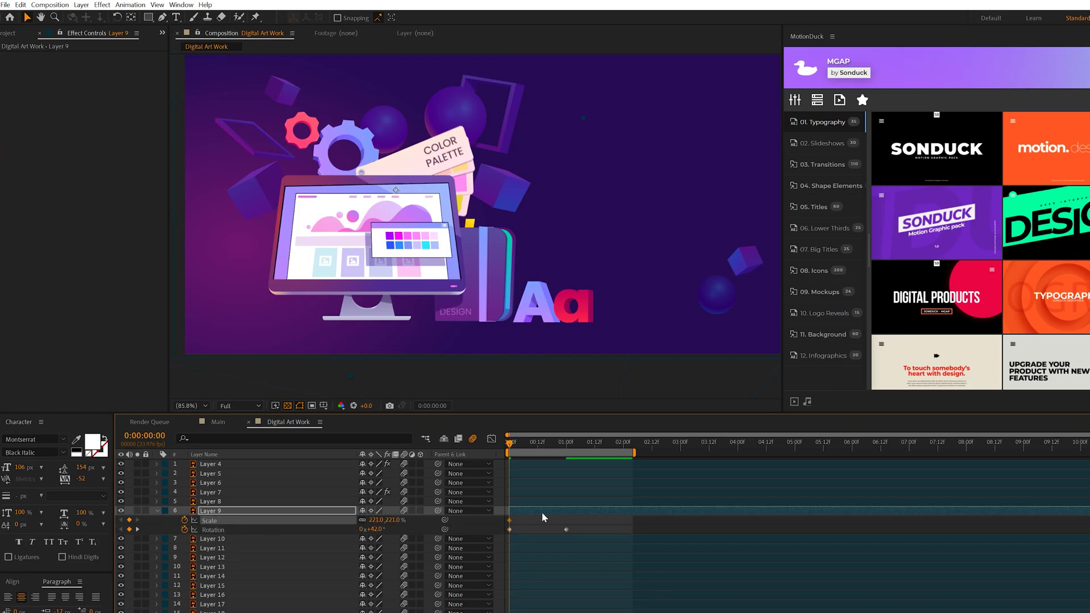
left_click_drag(523, 520, 566, 520)
left_click(509, 446)
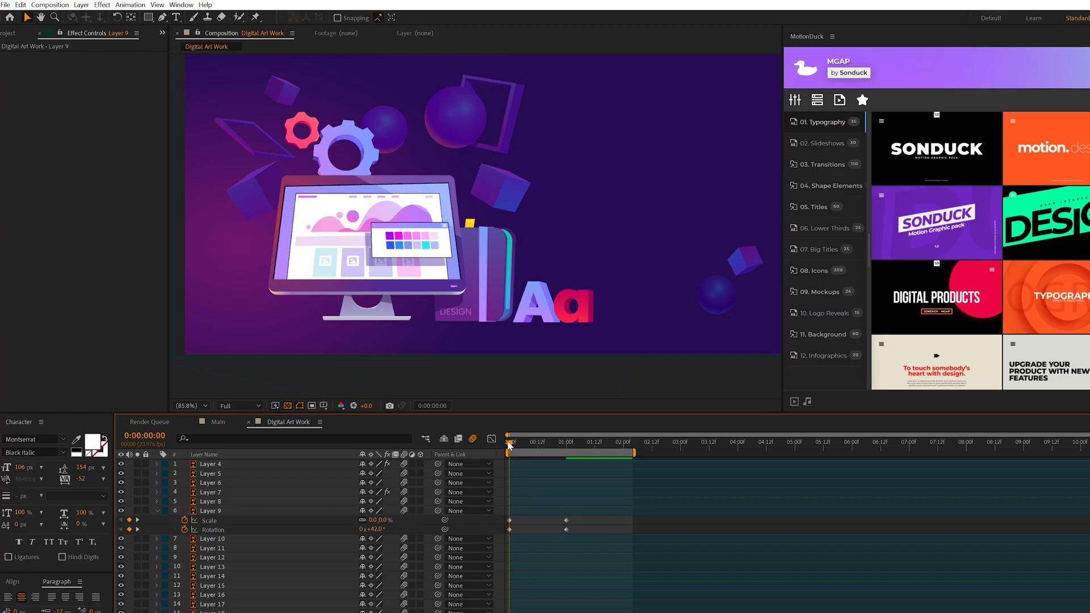
left_click_drag(516, 442, 566, 447)
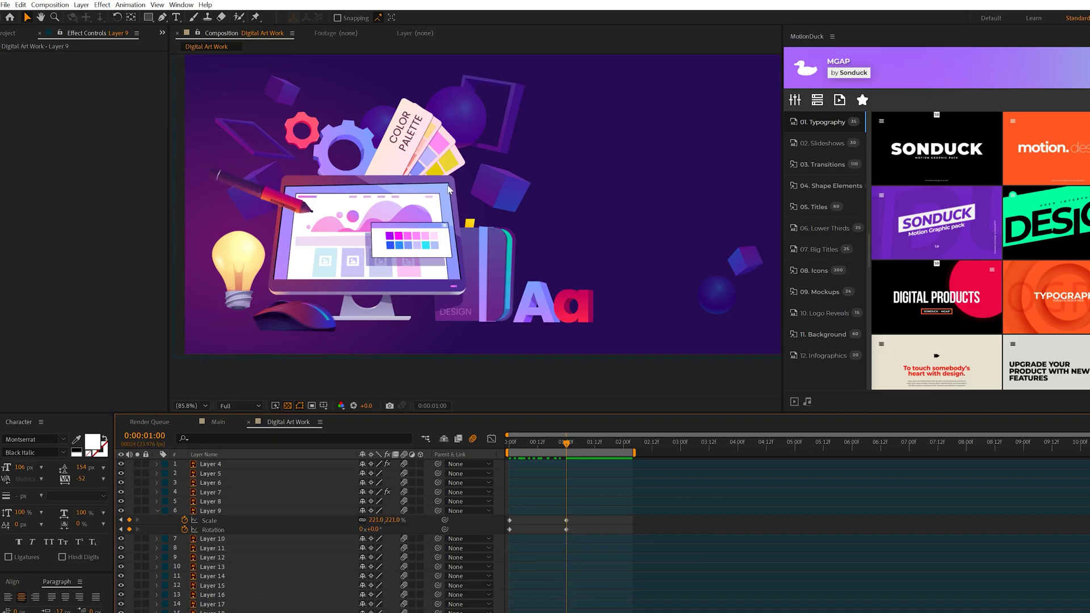
left_click(226, 511)
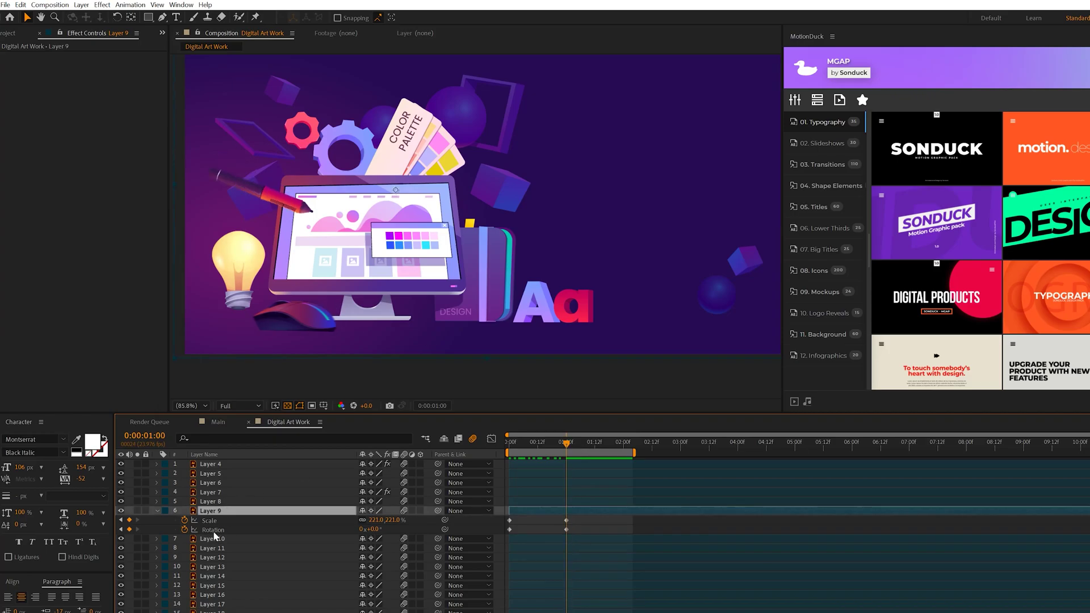
Step: Apply a Distort > Transform effect to the palette and pivot it at its base without moving it
left_click(101, 5)
mouse_move(133, 133)
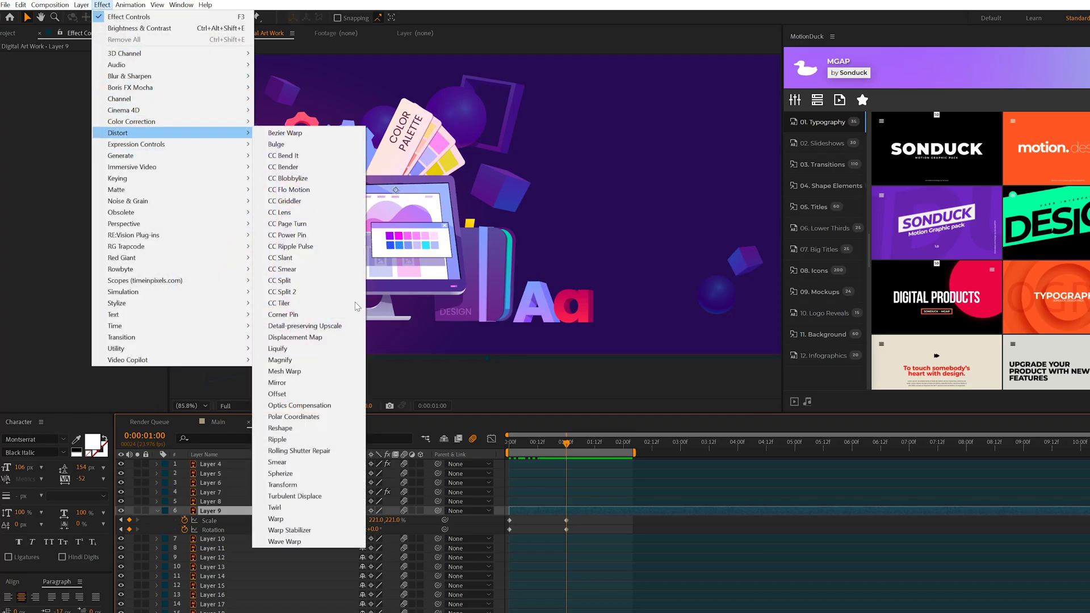
left_click(301, 485)
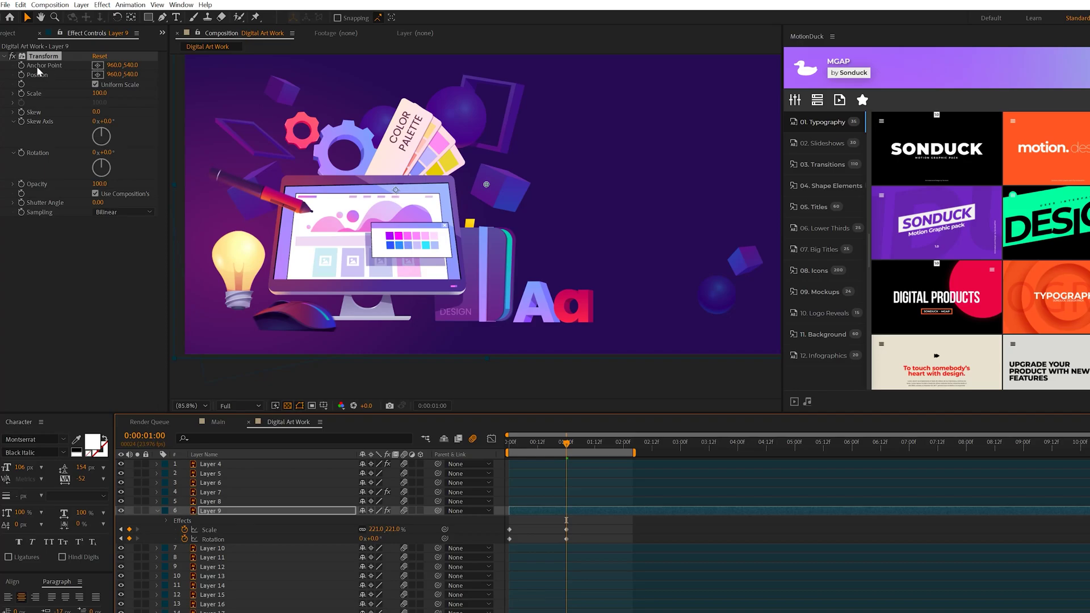
left_click(98, 65)
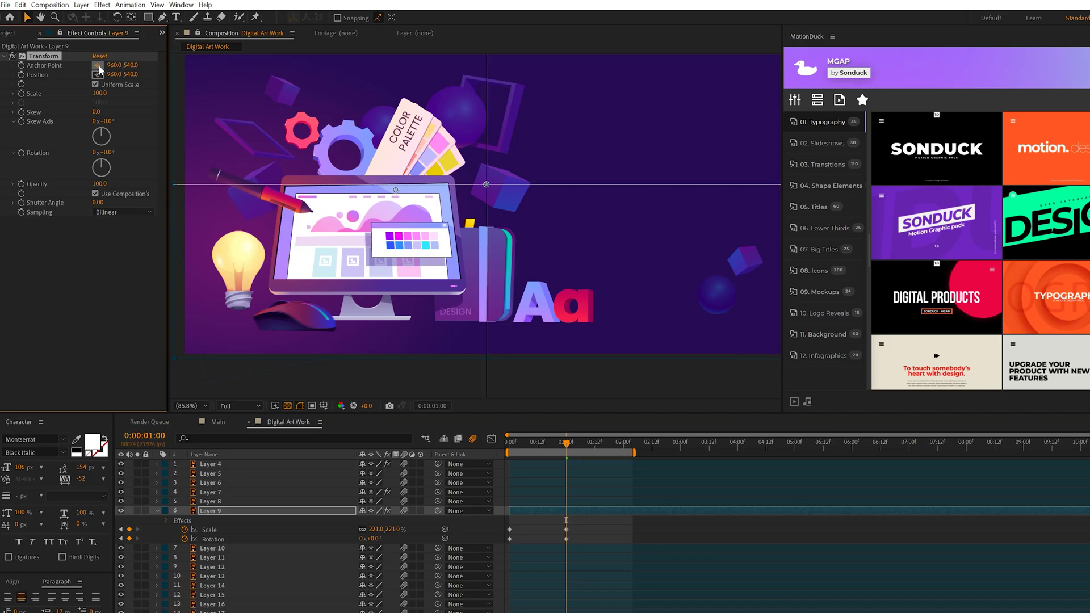
left_click(396, 191)
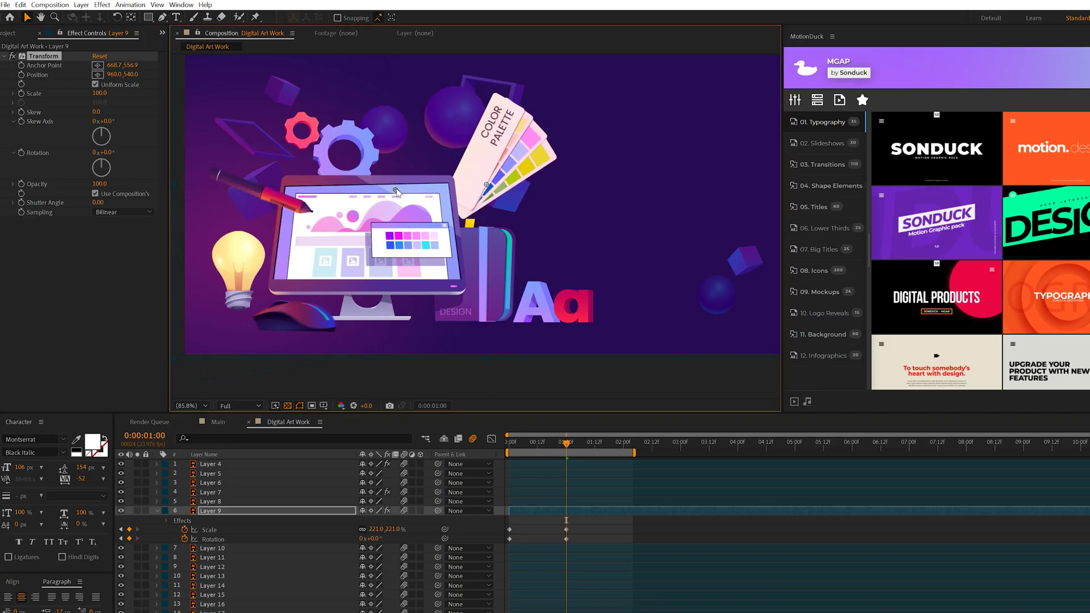
left_click(98, 74)
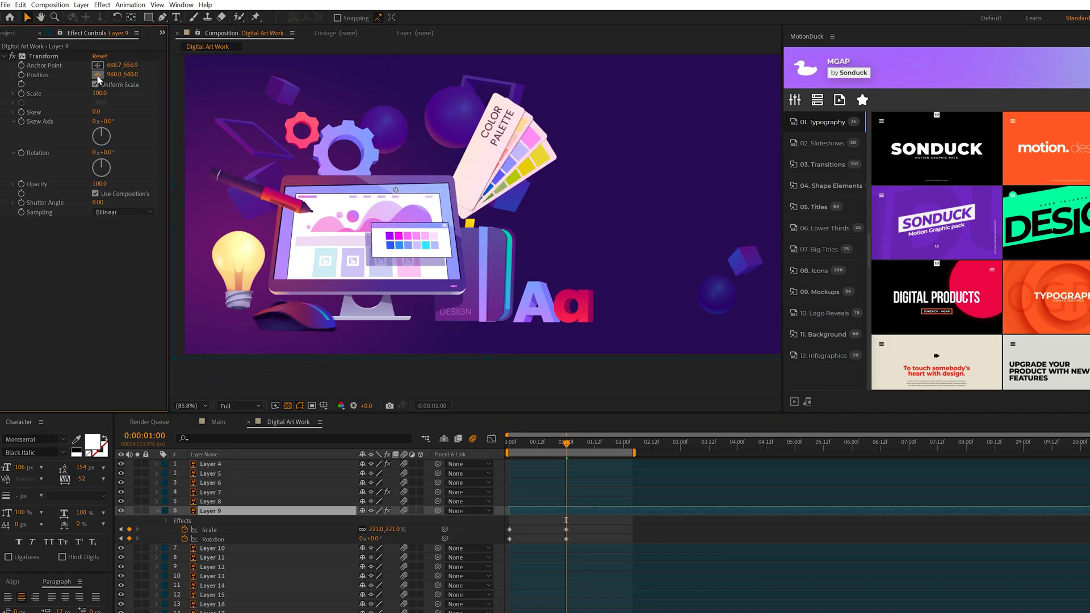
left_click(395, 190)
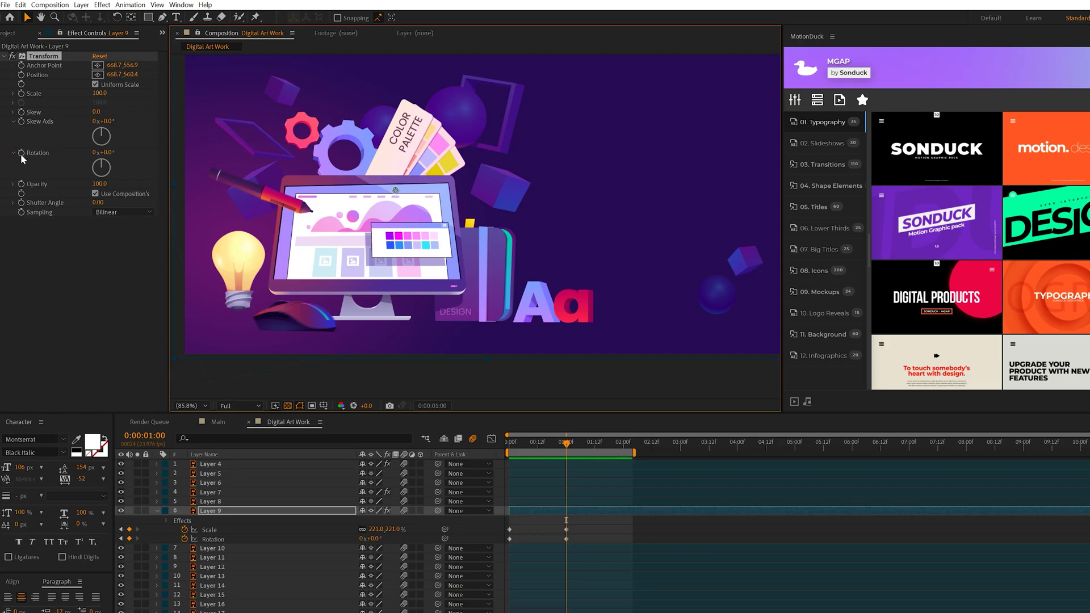
Step: Give the Transform rotation a wiggle(.5,40) expression and preview the sway
left_click(21, 153, "alt")
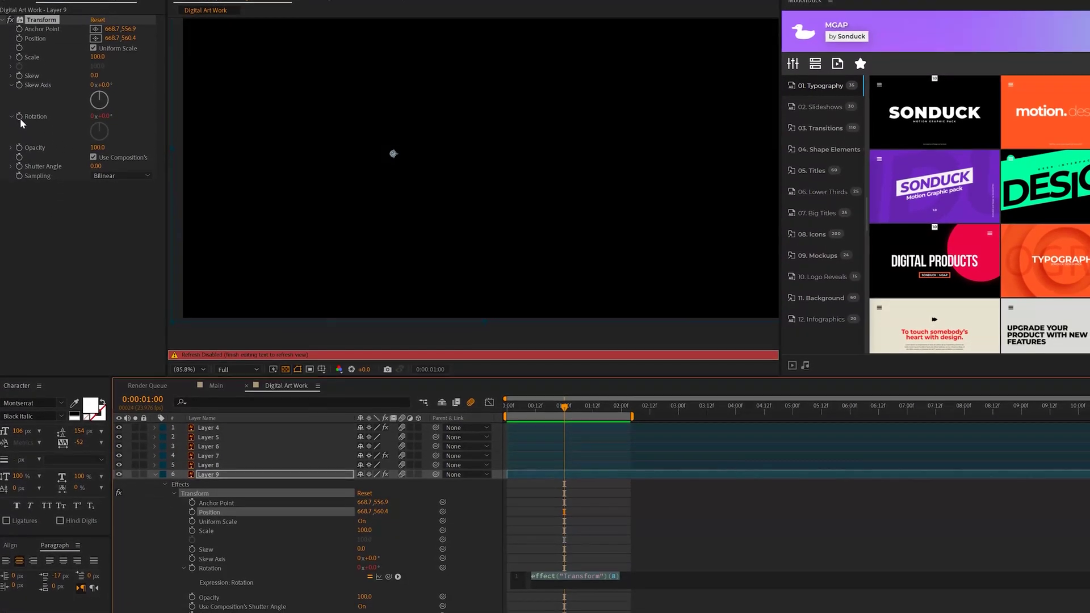
type("wiggle(.")
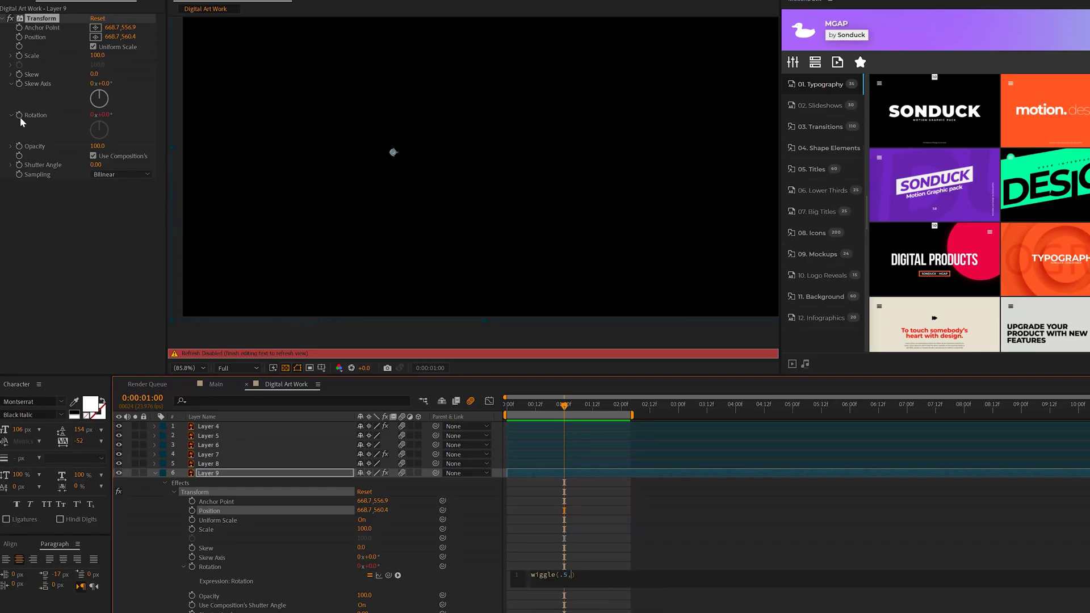
type("5,40")
left_click(460, 142)
key("space")
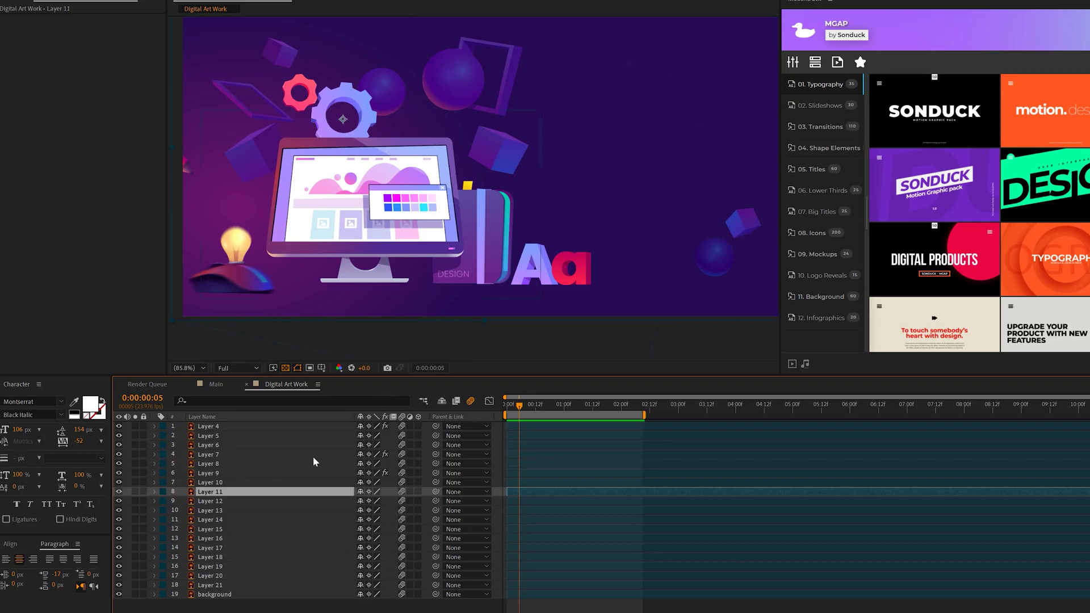
Step: Keyframe the gear's Scale from 0% at the start up to full size
key("Home")
key("s")
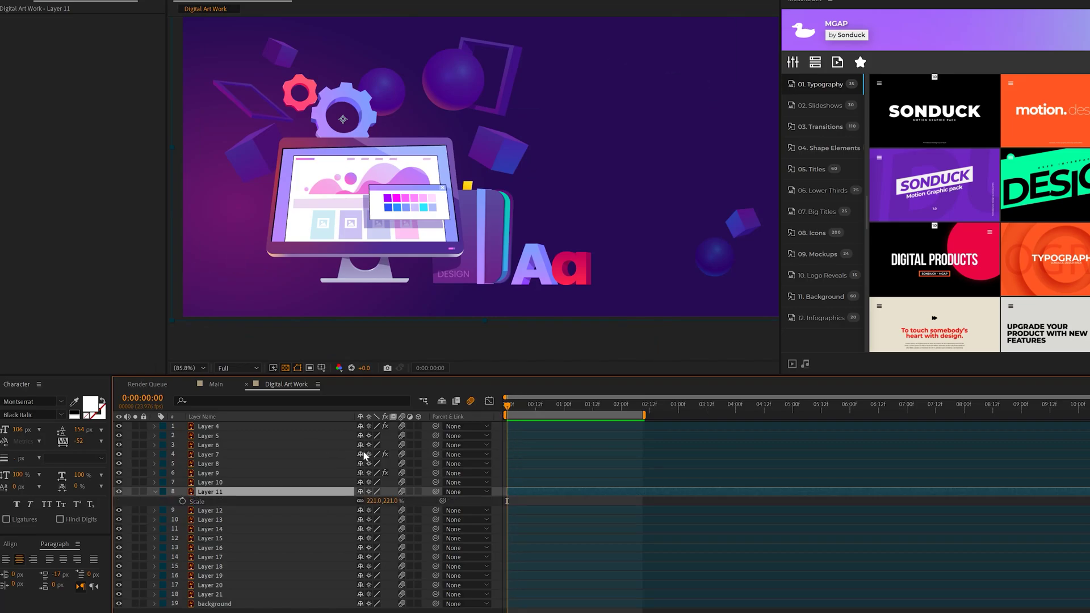
left_click(182, 502)
left_click_drag(508, 501, 541, 501)
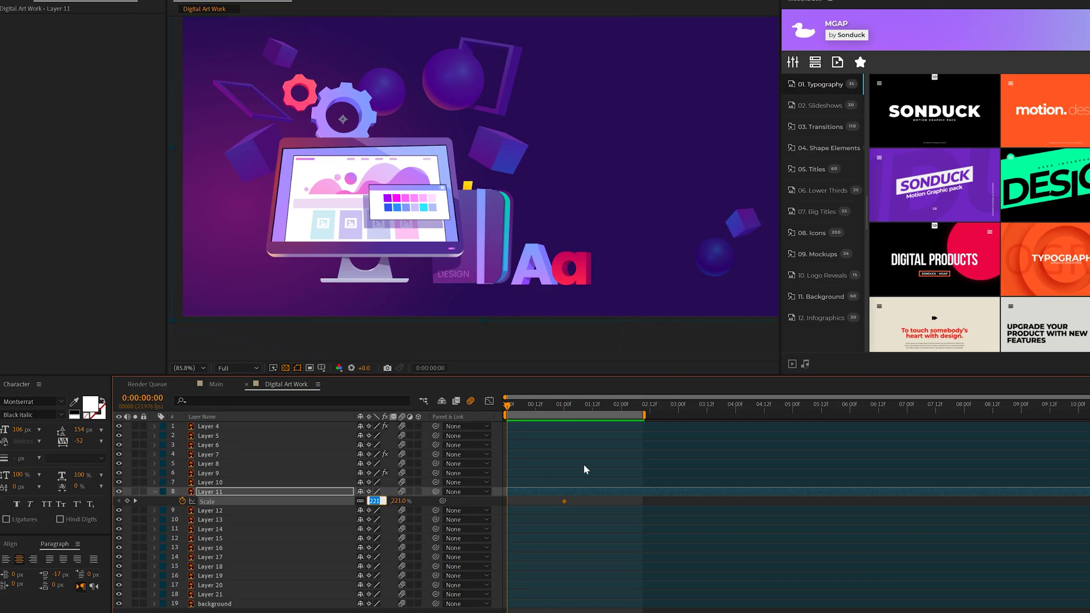
key("Return")
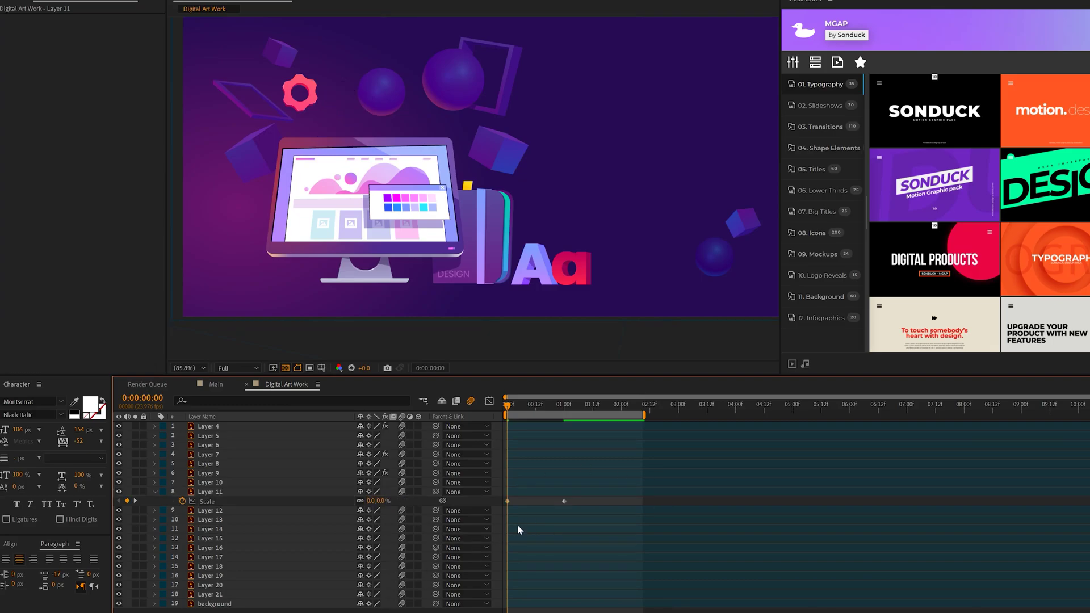
left_click_drag(574, 502, 485, 506)
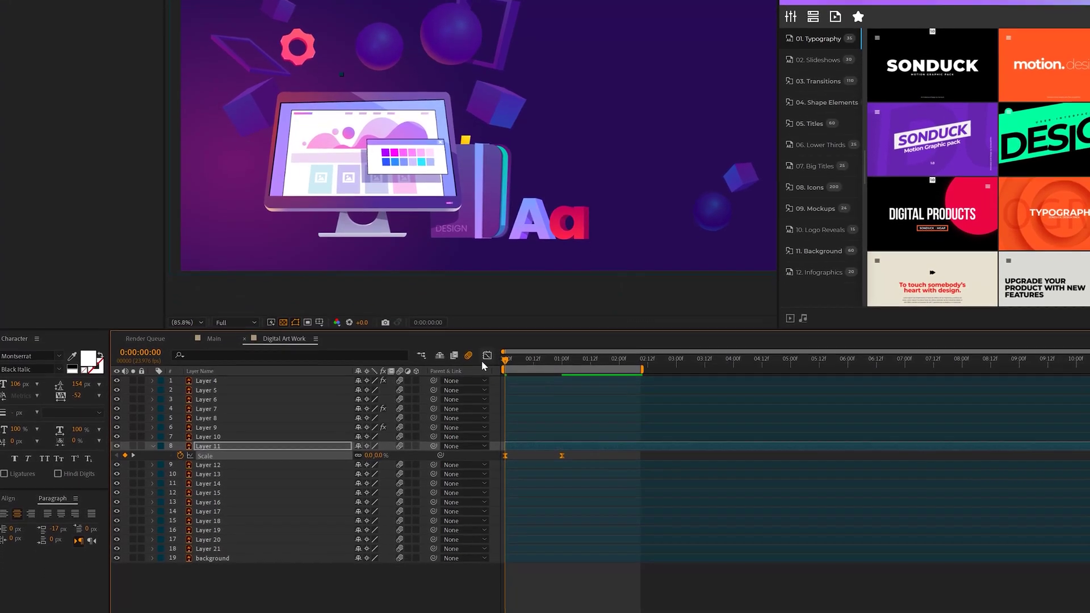
Step: Ease both gear scale keyframes in the Graph Editor for a sharper pop
left_click(489, 400)
left_click_drag(624, 520, 526, 577)
left_click(554, 578)
left_click(485, 308)
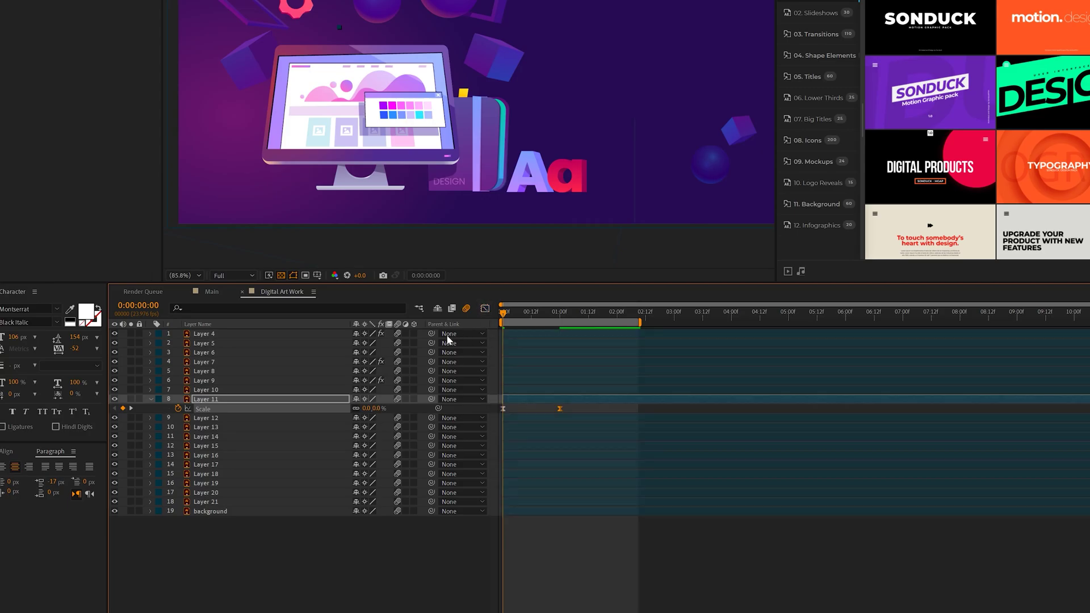
left_click(204, 400)
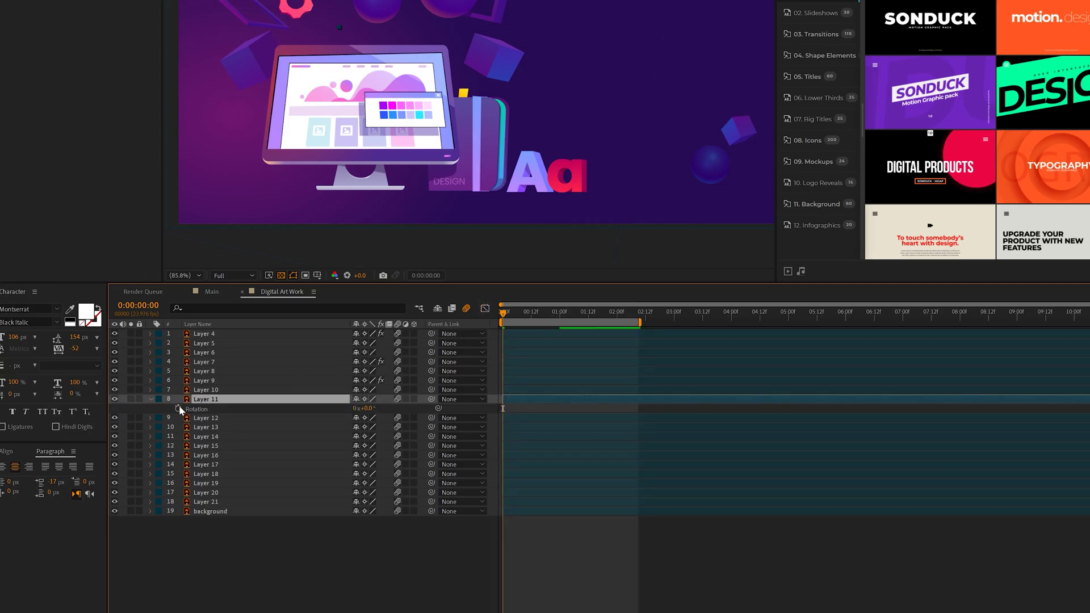
Step: Add a time*-30 expression to the gear's Rotation for a continuous spin, then preview
left_click(178, 408, "alt")
type("tim")
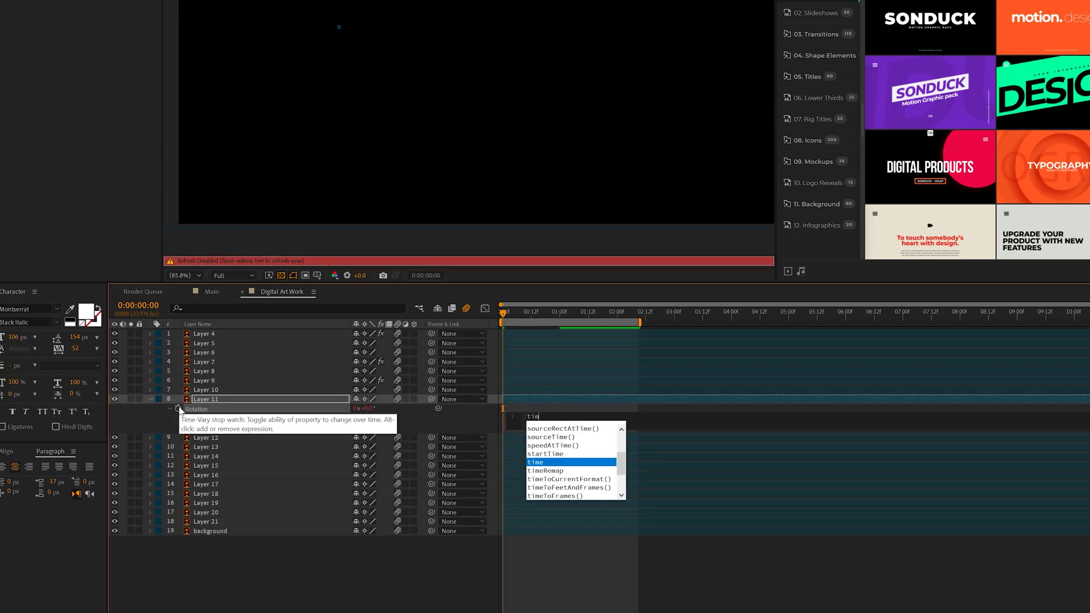
type("e*-30")
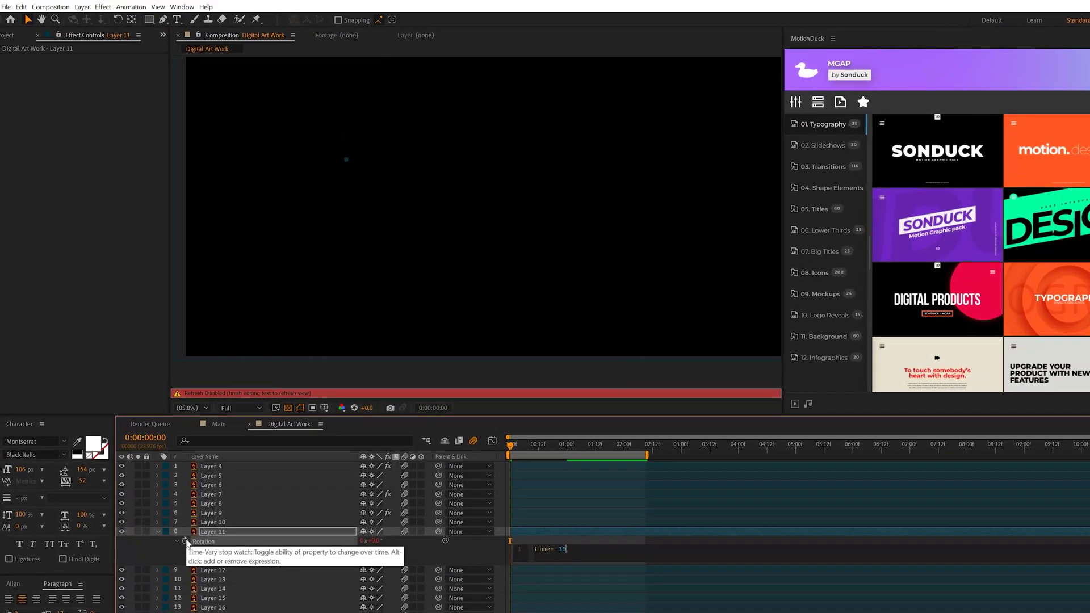
left_click(425, 577)
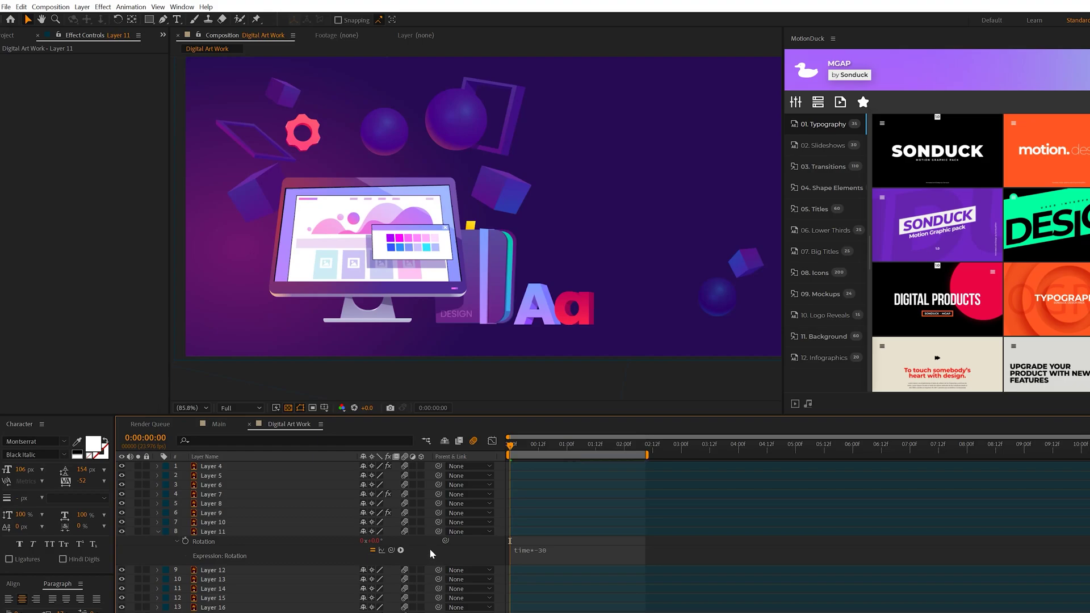
key("space")
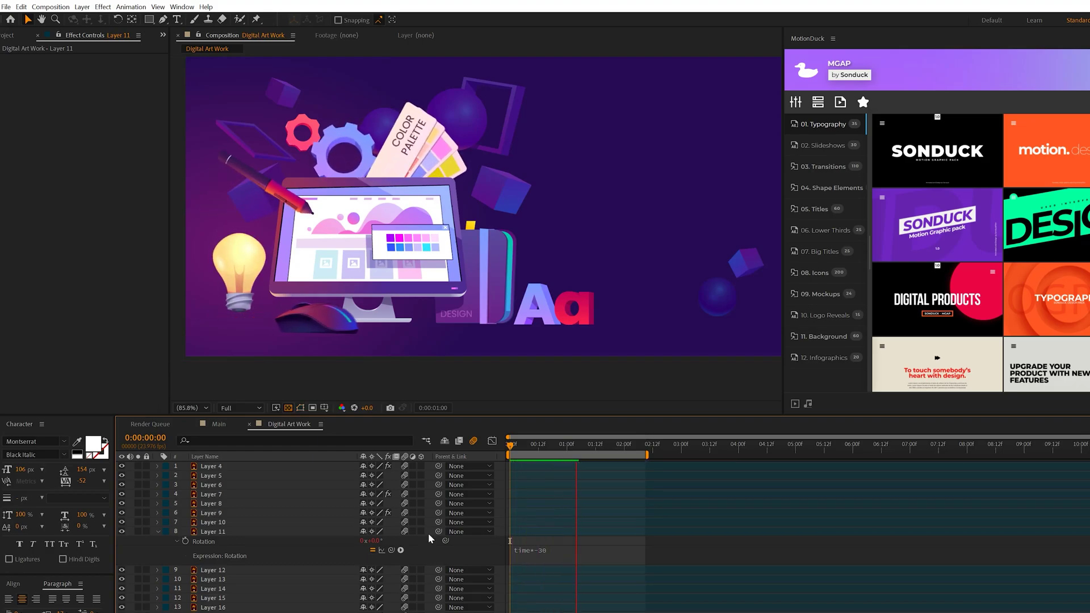